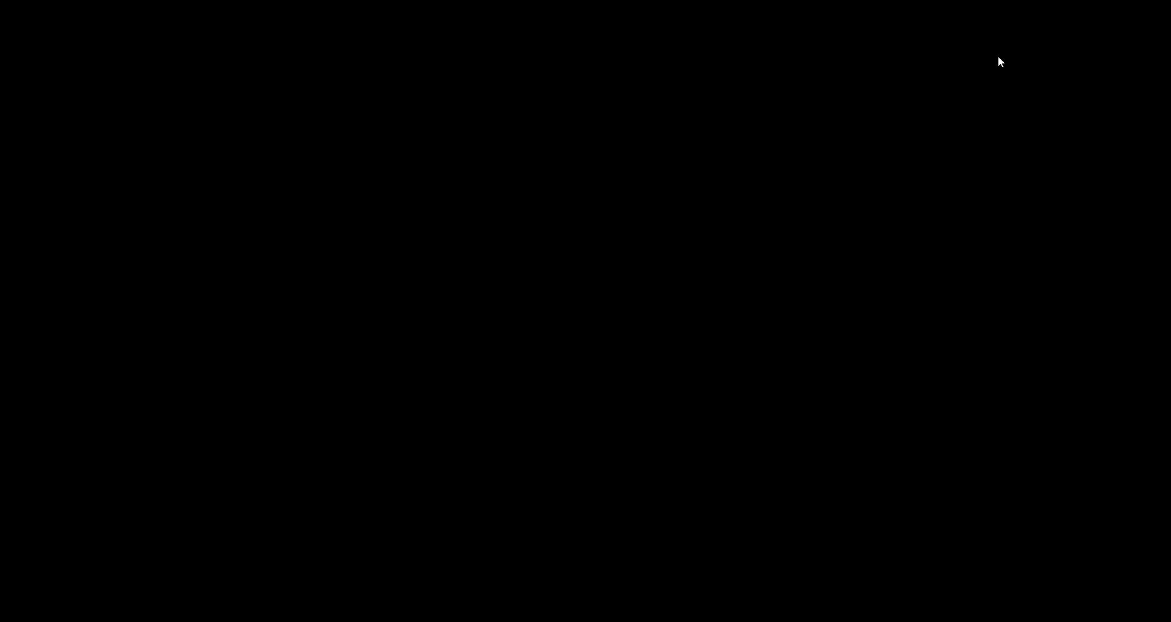
Open the T.O. TOP PLATE floor plan and choose Wood Rafter 8" - Asphalt Shingle - Insulated for a roof by footprint.
{"action": "key", "text": "alt+Tab"}
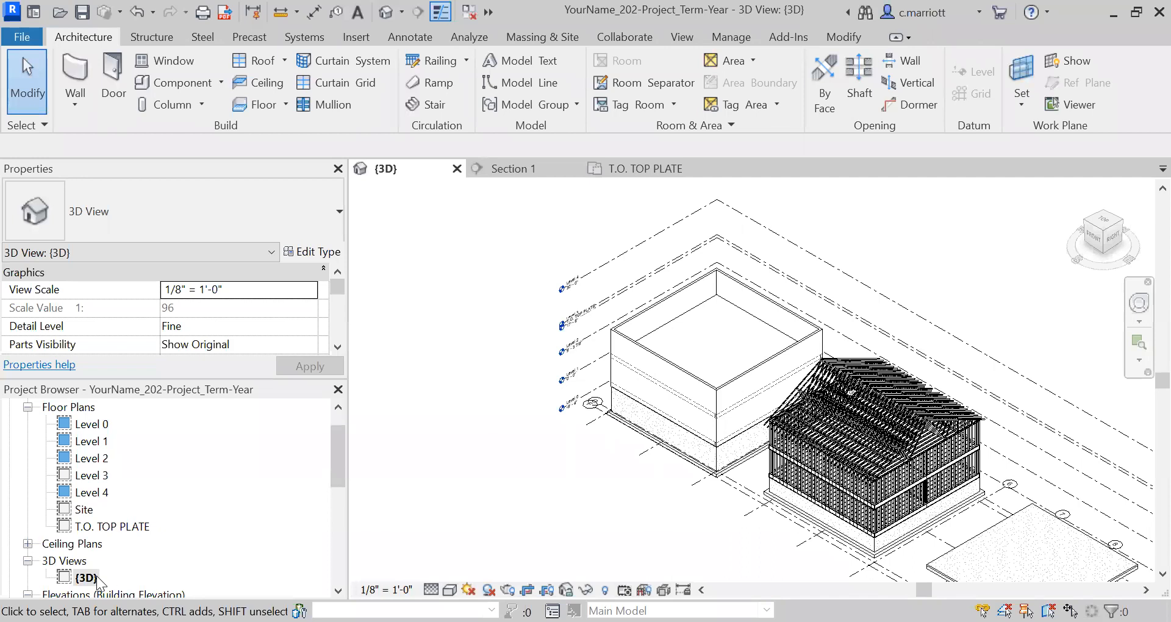
{"action": "left_click", "coordinate": [115, 527]}
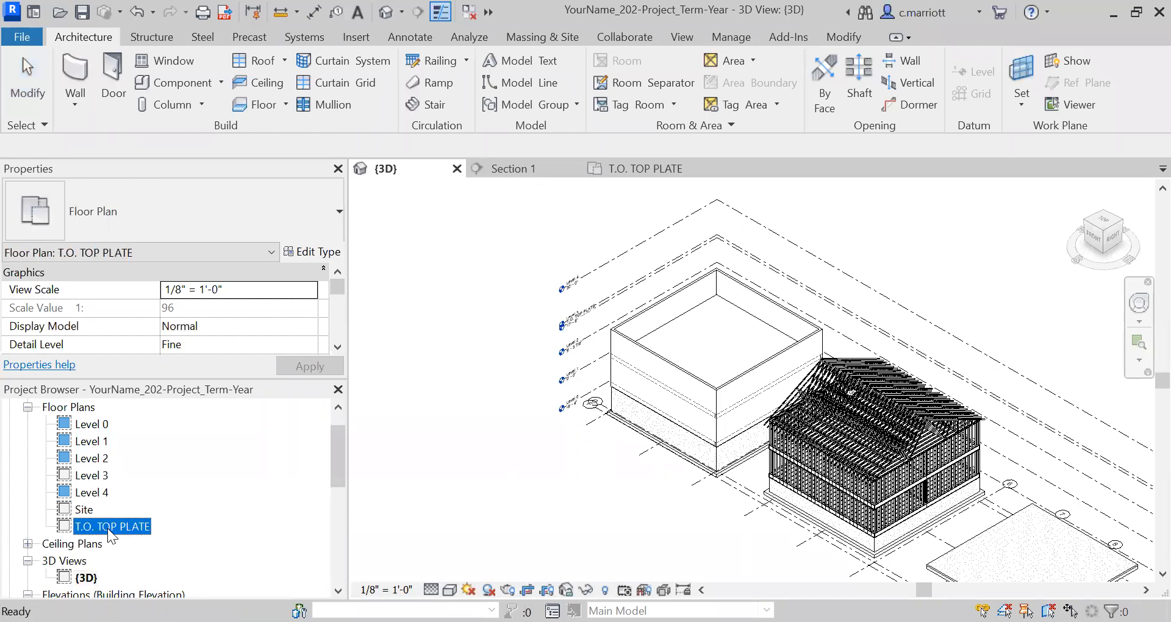
{"action": "double_click", "coordinate": [107, 528]}
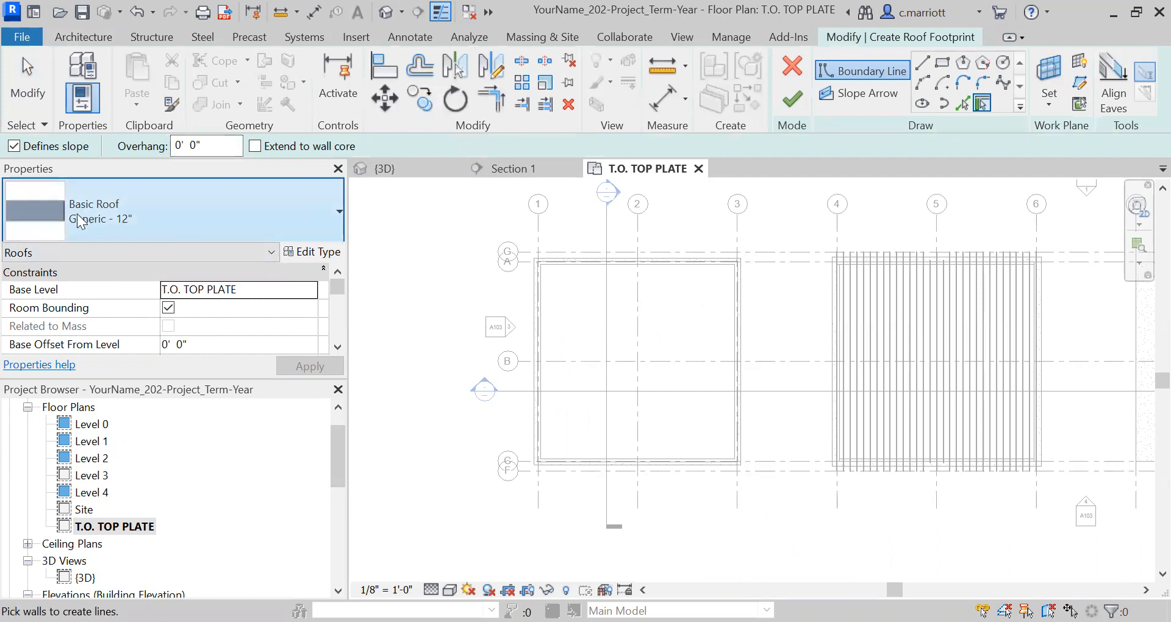
{"action": "left_click", "coordinate": [331, 213]}
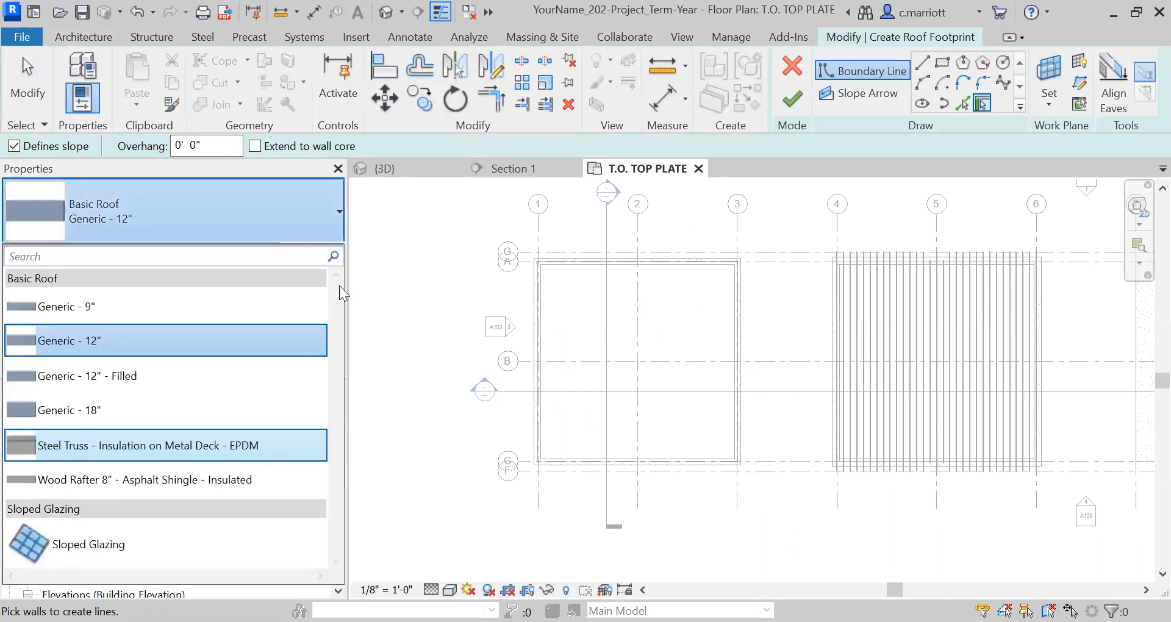
{"action": "left_click", "coordinate": [171, 479]}
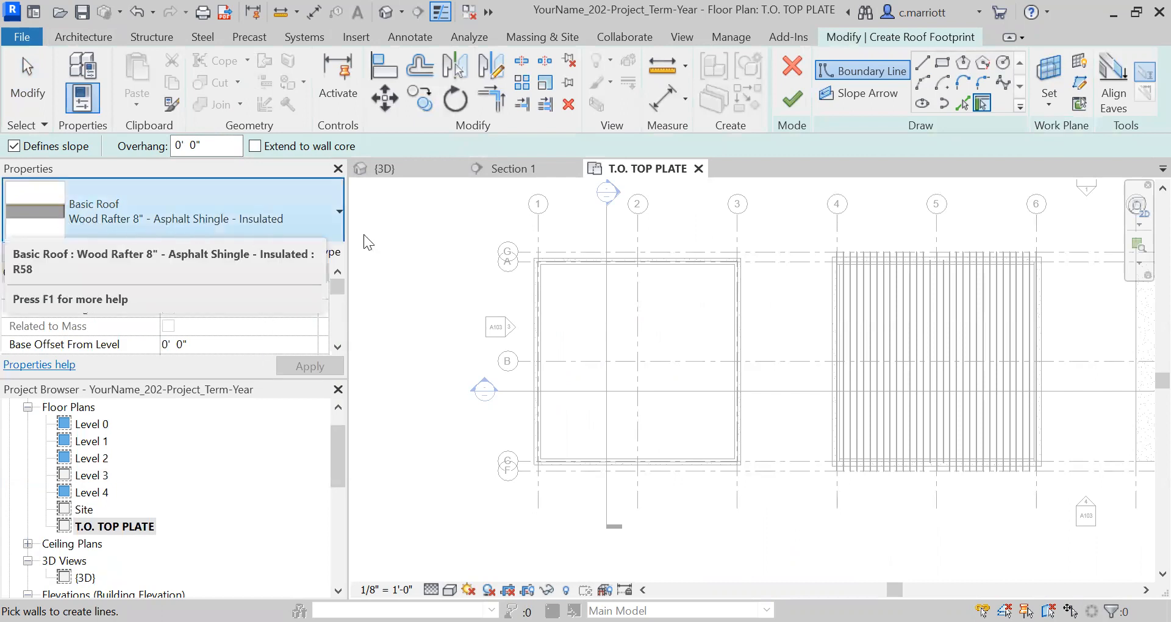
Duplicate the roof type with the name Wood Rafter 12" - Asphalt Shingle - Insulated 2.
{"action": "left_click", "coordinate": [309, 254]}
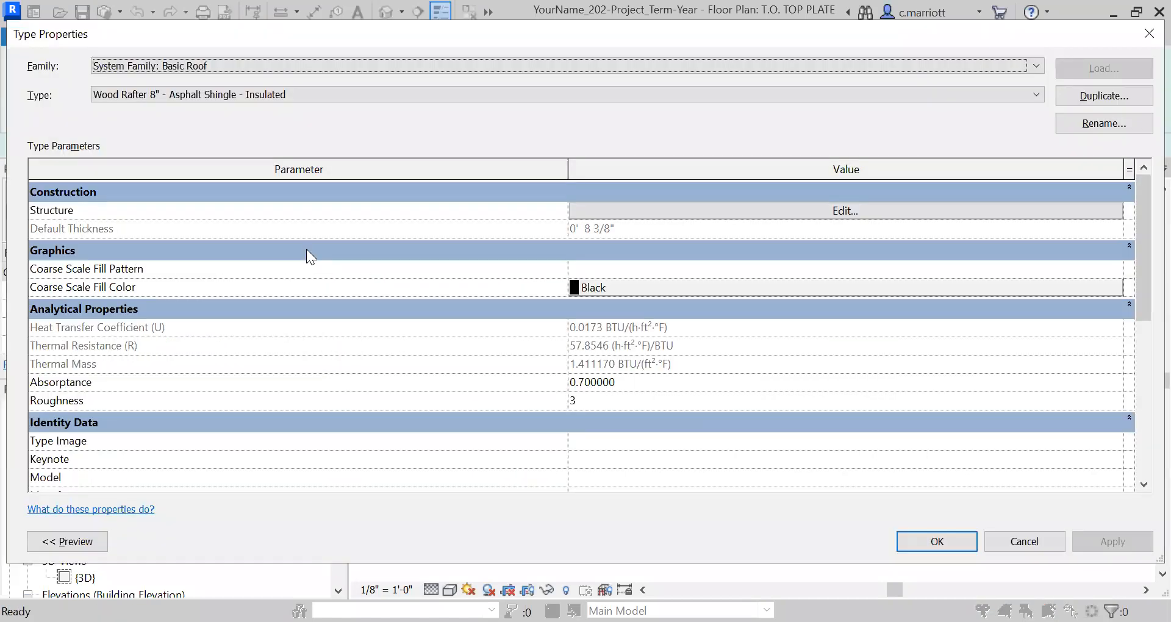
{"action": "left_click", "coordinate": [1115, 98]}
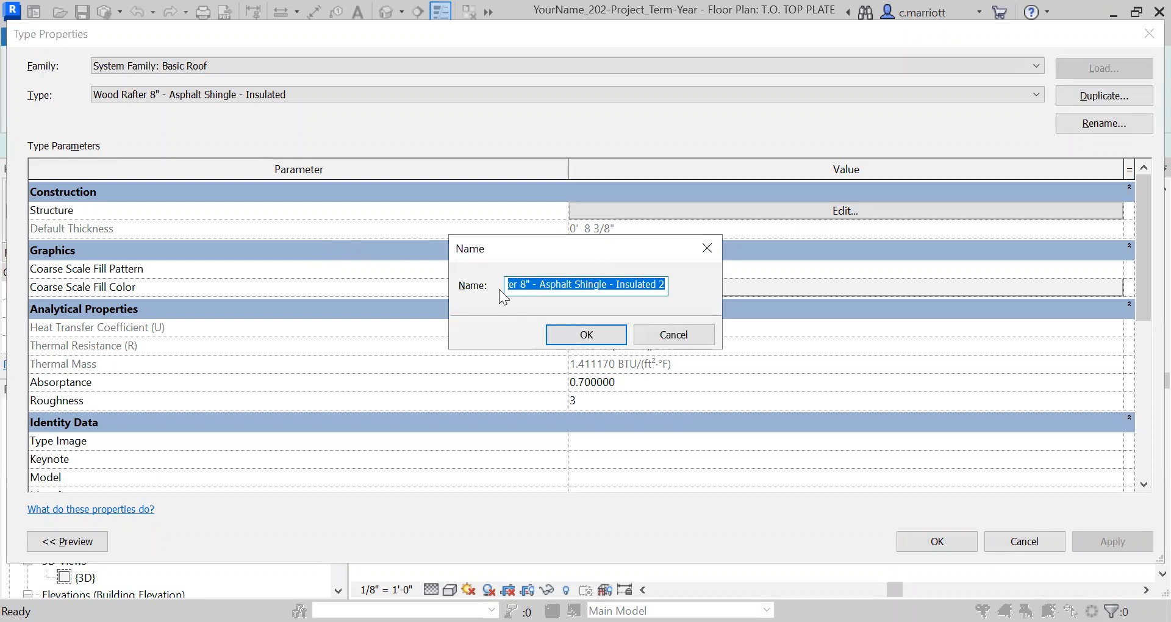
{"action": "left_click", "coordinate": [523, 284]}
{"action": "key", "text": "BackSpace"}
{"action": "type", "text": "12"}
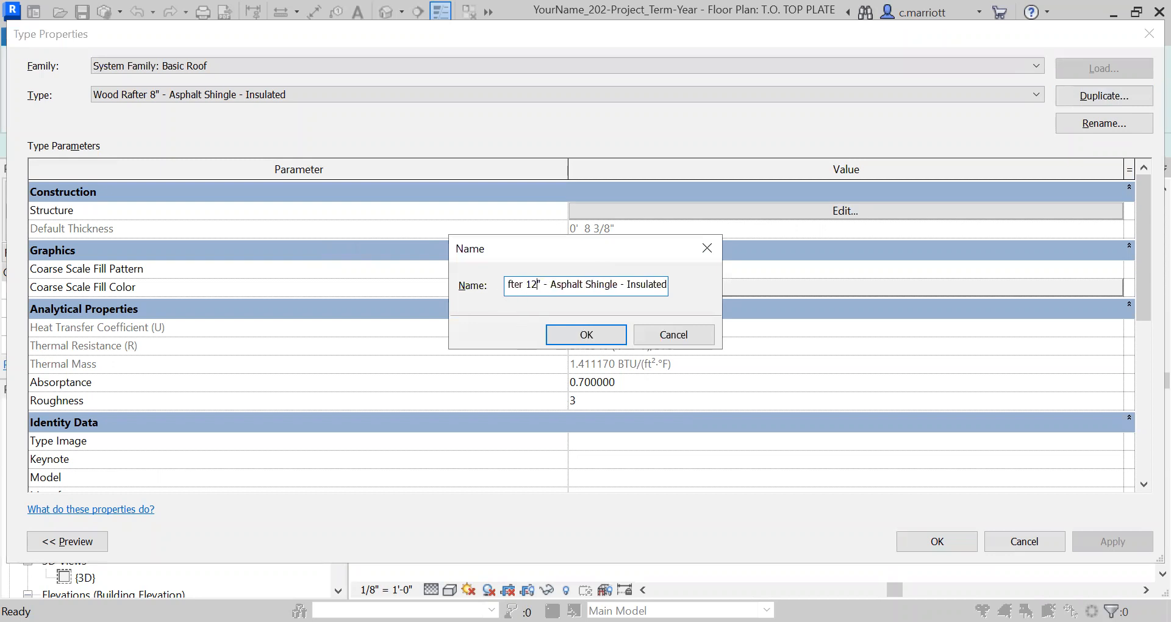
{"action": "left_click", "coordinate": [585, 335]}
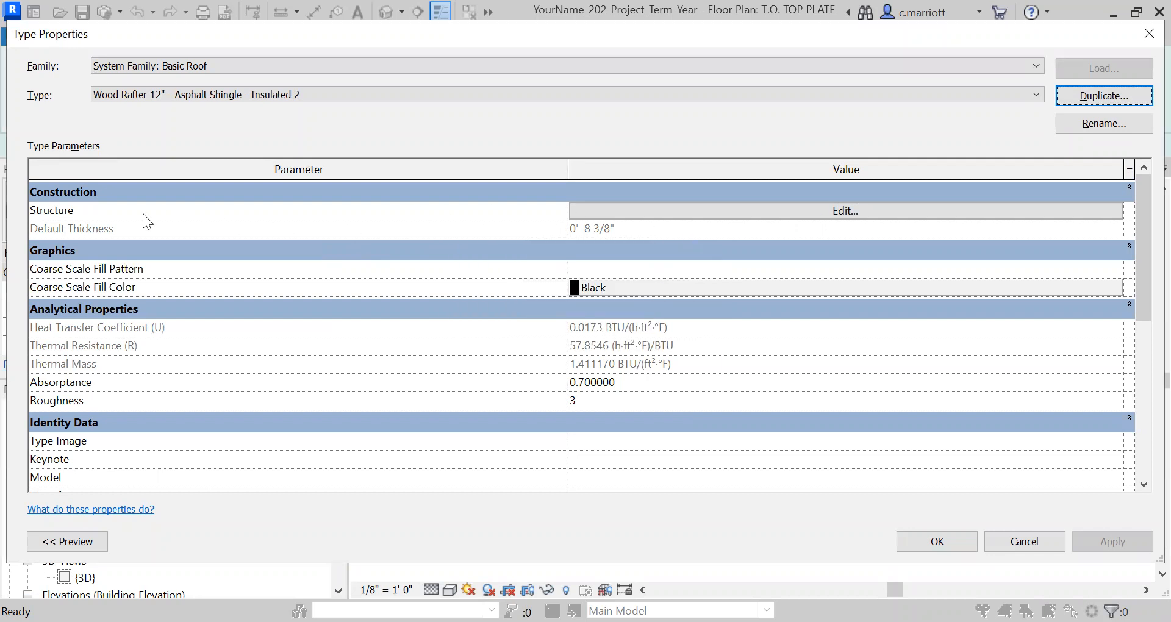
In the new roof type's assembly, set the plywood sheathing thickness to 3/4" and edit the rafter structure layer's thickness.
{"action": "left_click", "coordinate": [846, 212]}
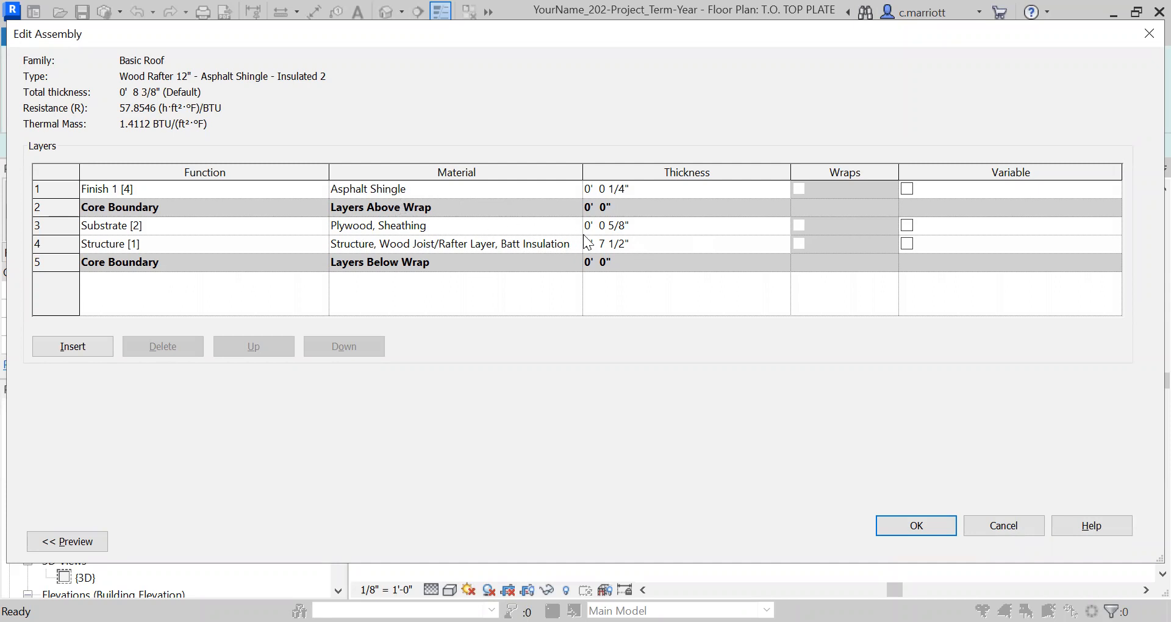
{"action": "left_click", "coordinate": [612, 226]}
{"action": "double_click", "coordinate": [612, 226]}
{"action": "type", "text": "3/4"}
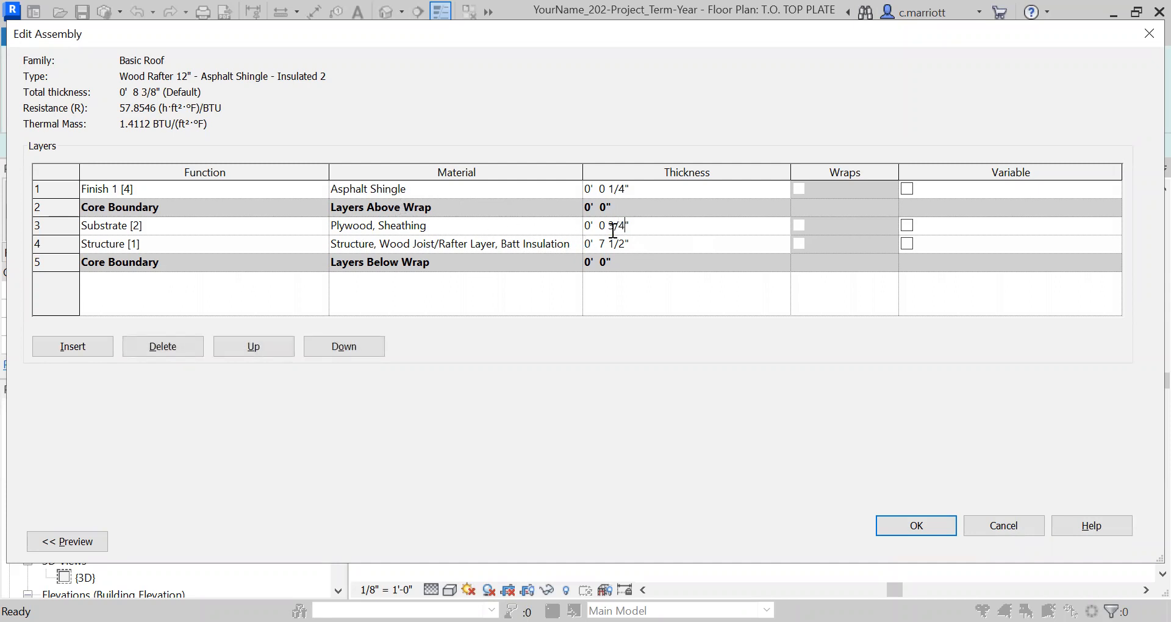
{"action": "left_click", "coordinate": [624, 244]}
{"action": "key", "text": "BackSpace"}
{"action": "left_click", "coordinate": [916, 526]}
{"action": "left_click", "coordinate": [1088, 542]}
{"action": "left_click", "coordinate": [937, 542]}
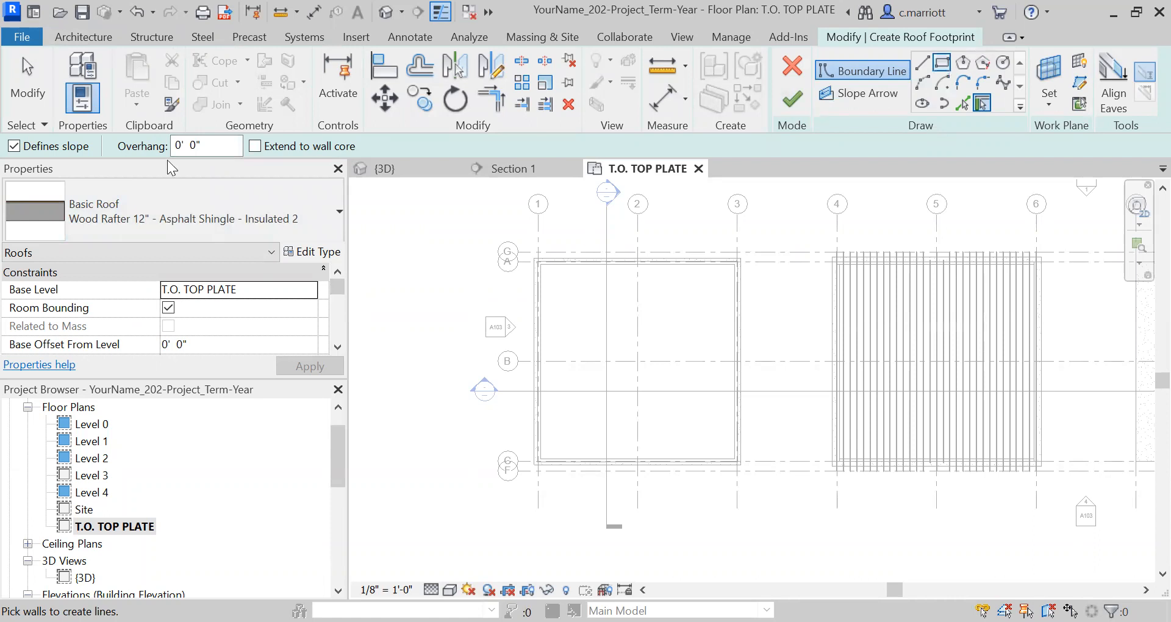
Sketch a sloped rectangular roof boundary offset 2' 0" outward from the wall corners of the building between grids 1 and 3, and finish the roof.
{"action": "double_click", "coordinate": [179, 146]}
{"action": "left_click", "coordinate": [943, 62]}
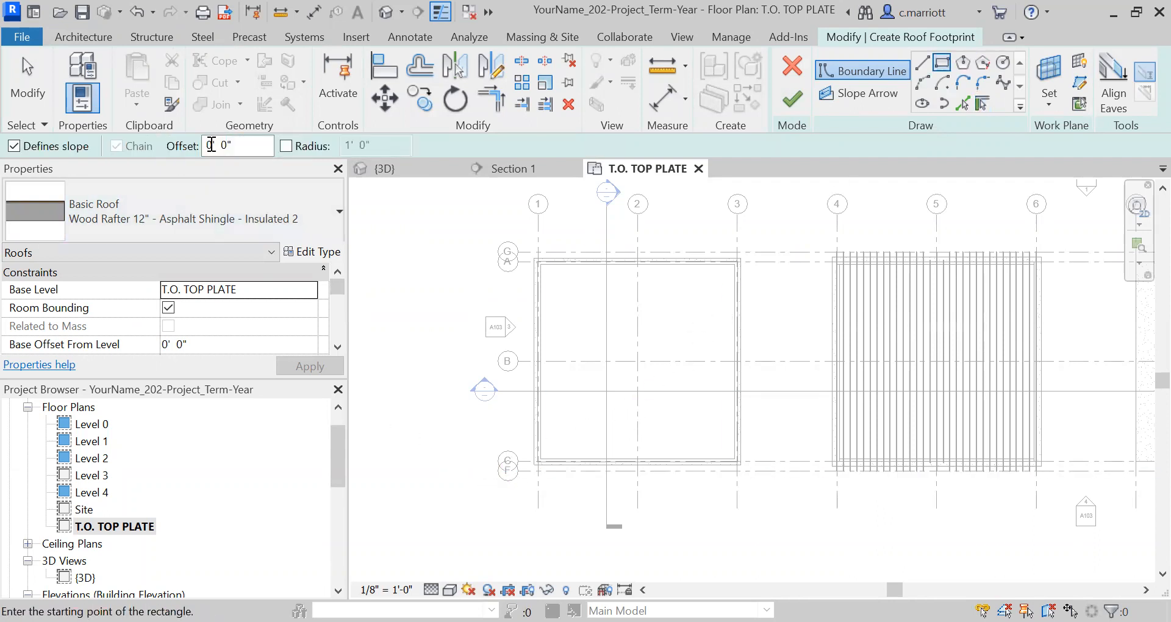
{"action": "double_click", "coordinate": [211, 145]}
{"action": "type", "text": "2"}
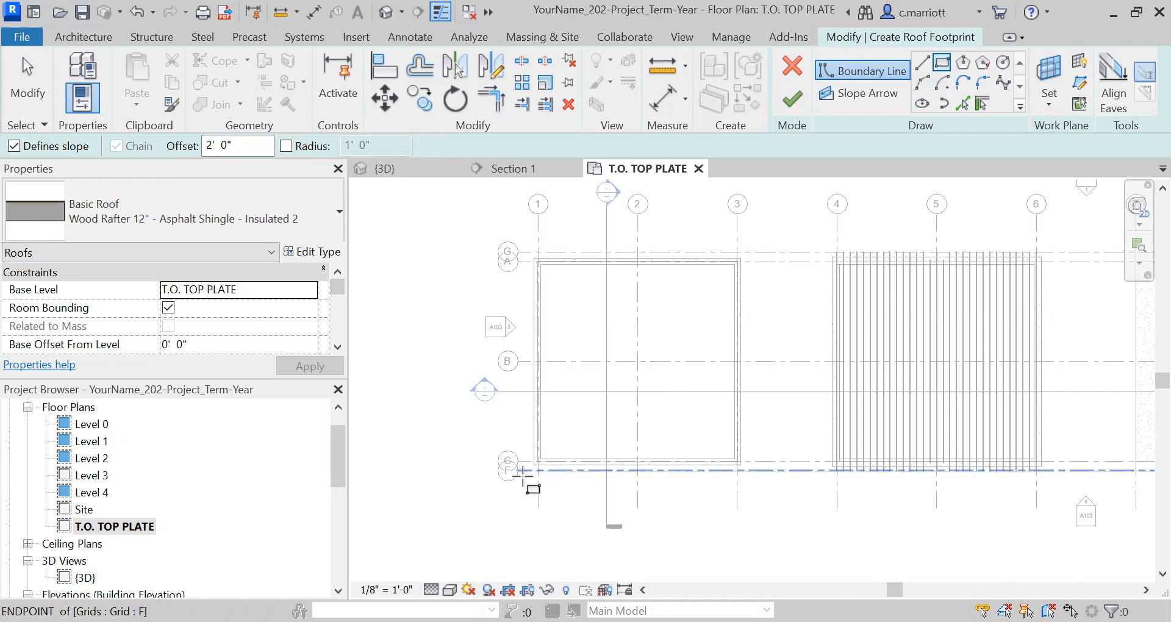
{"action": "scroll", "coordinate": [546, 467], "scroll_direction": "up", "scroll_amount": 1}
{"action": "scroll", "coordinate": [548, 465], "scroll_direction": "up", "scroll_amount": 5}
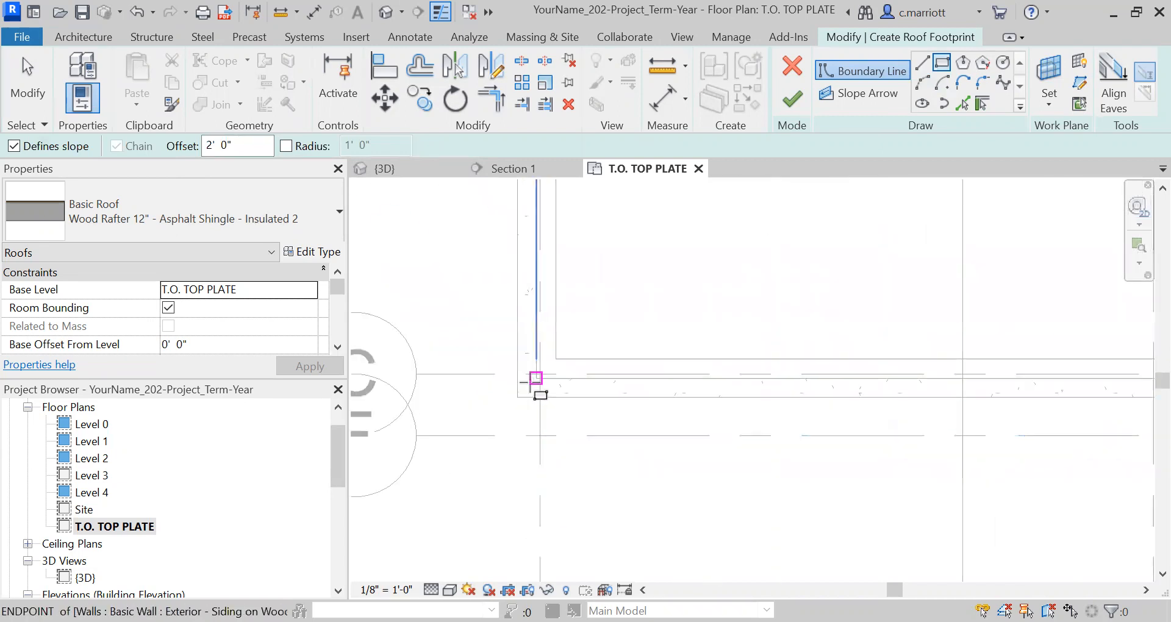
{"action": "left_click", "coordinate": [536, 378]}
{"action": "scroll", "coordinate": [646, 324], "scroll_direction": "down", "scroll_amount": 4}
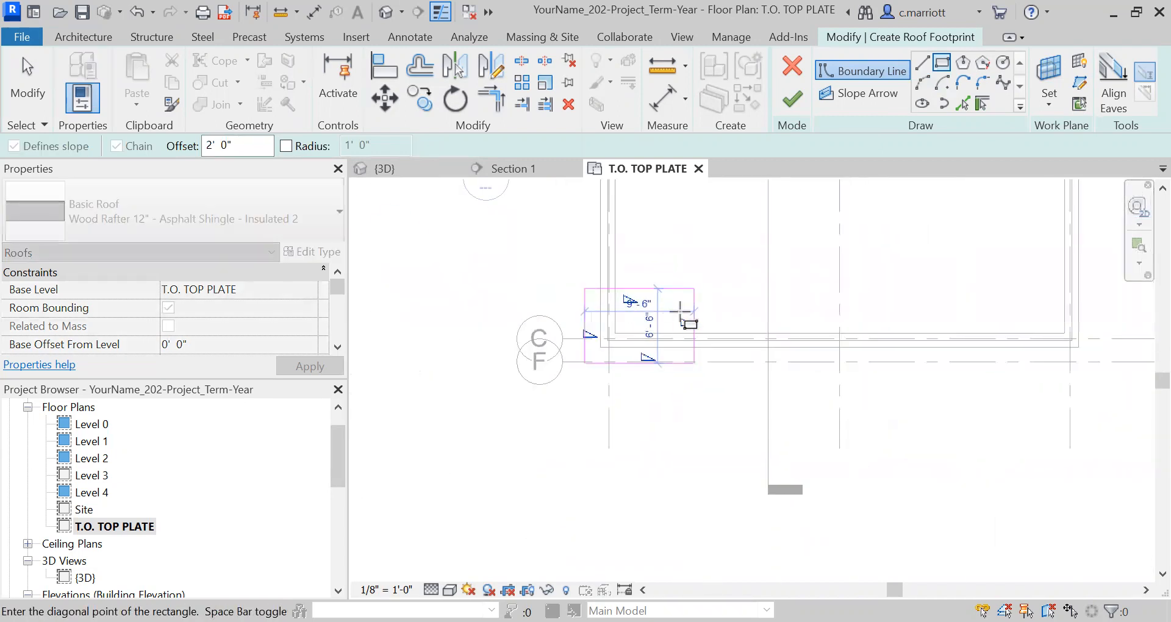
{"action": "scroll", "coordinate": [772, 278], "scroll_direction": "down", "scroll_amount": 4}
{"action": "middle_click_drag", "start_coordinate": [707, 290], "coordinate": [591, 400]}
{"action": "scroll", "coordinate": [669, 330], "scroll_direction": "up", "scroll_amount": 5}
{"action": "scroll", "coordinate": [686, 298], "scroll_direction": "up", "scroll_amount": 6}
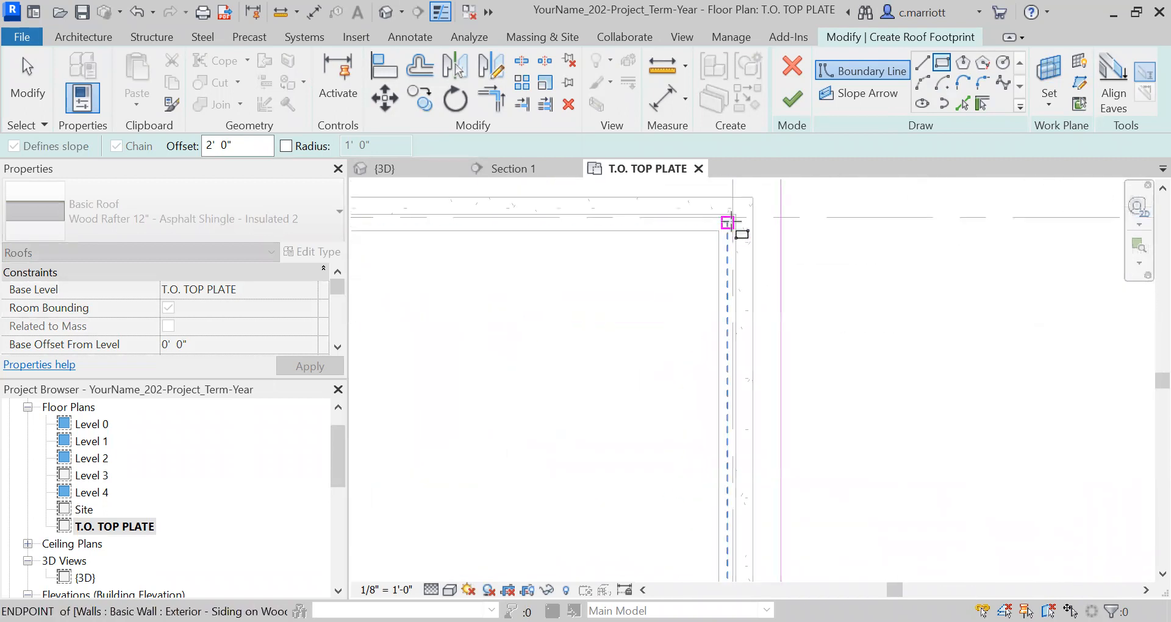
{"action": "left_click", "coordinate": [737, 213]}
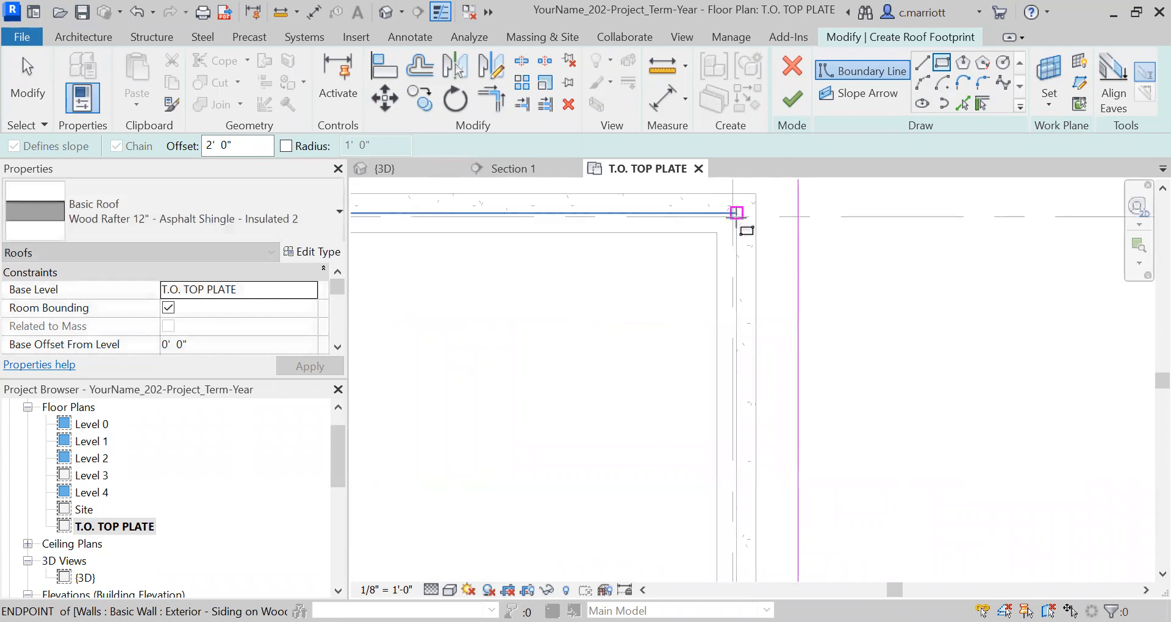
{"action": "key", "text": "Escape"}
{"action": "key", "text": "Escape"}
{"action": "scroll", "coordinate": [788, 294], "scroll_direction": "down", "scroll_amount": 2}
{"action": "left_click", "coordinate": [792, 102]}
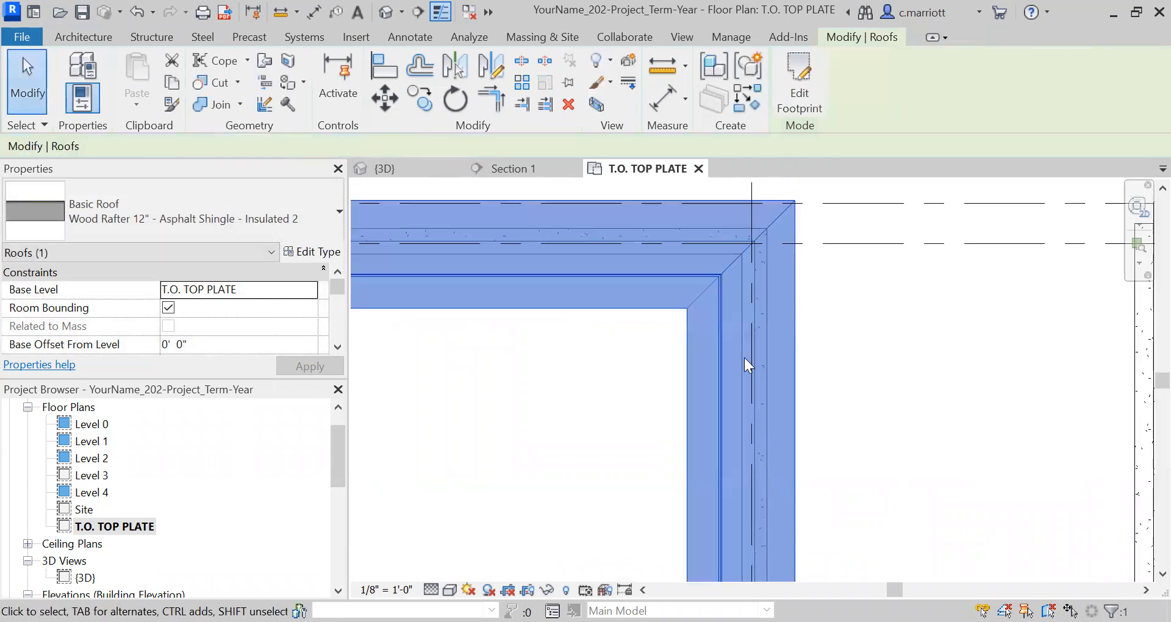
{"action": "left_click", "coordinate": [671, 419]}
Open the Section 1 view and extend the upper edge of its crop region above the roof ridge.
{"action": "scroll", "coordinate": [671, 420], "scroll_direction": "down", "scroll_amount": 2}
{"action": "scroll", "coordinate": [708, 390], "scroll_direction": "down", "scroll_amount": 3}
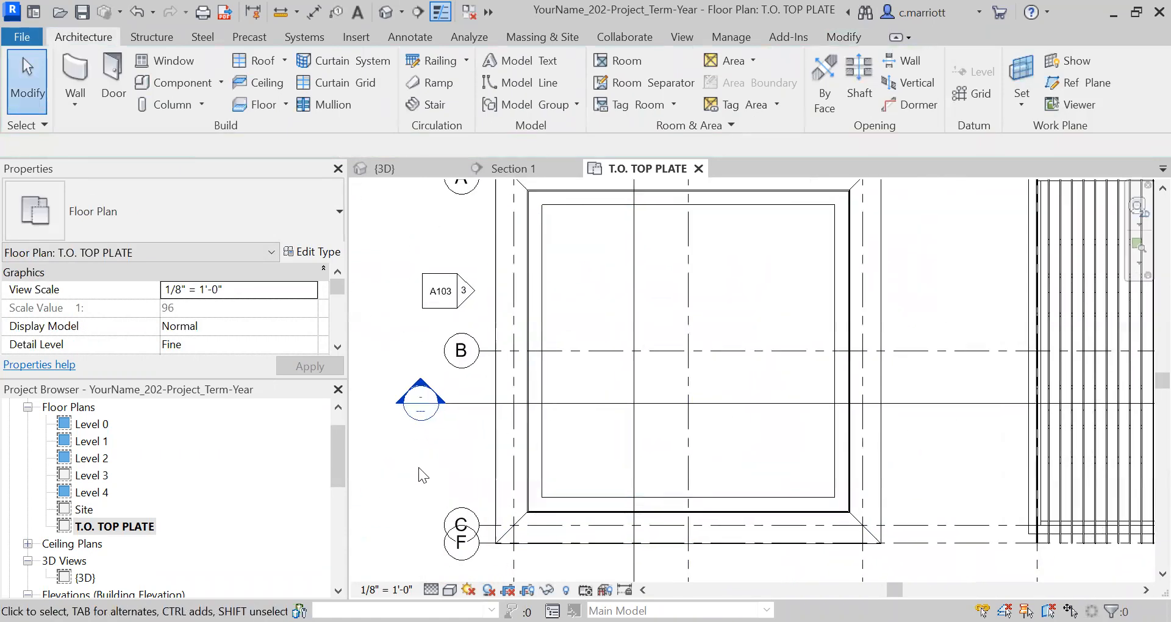
{"action": "scroll", "coordinate": [521, 493], "scroll_direction": "up", "scroll_amount": 4}
{"action": "middle_click_drag", "start_coordinate": [519, 492], "coordinate": [491, 392]}
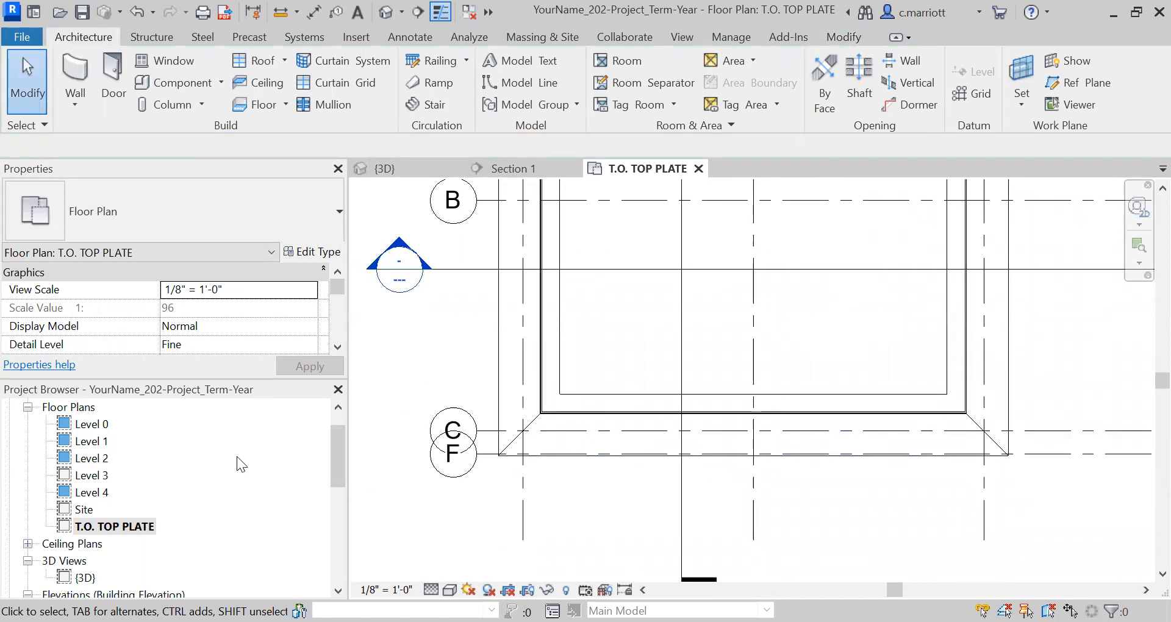
{"action": "scroll", "coordinate": [98, 528], "scroll_direction": "down", "scroll_amount": 3}
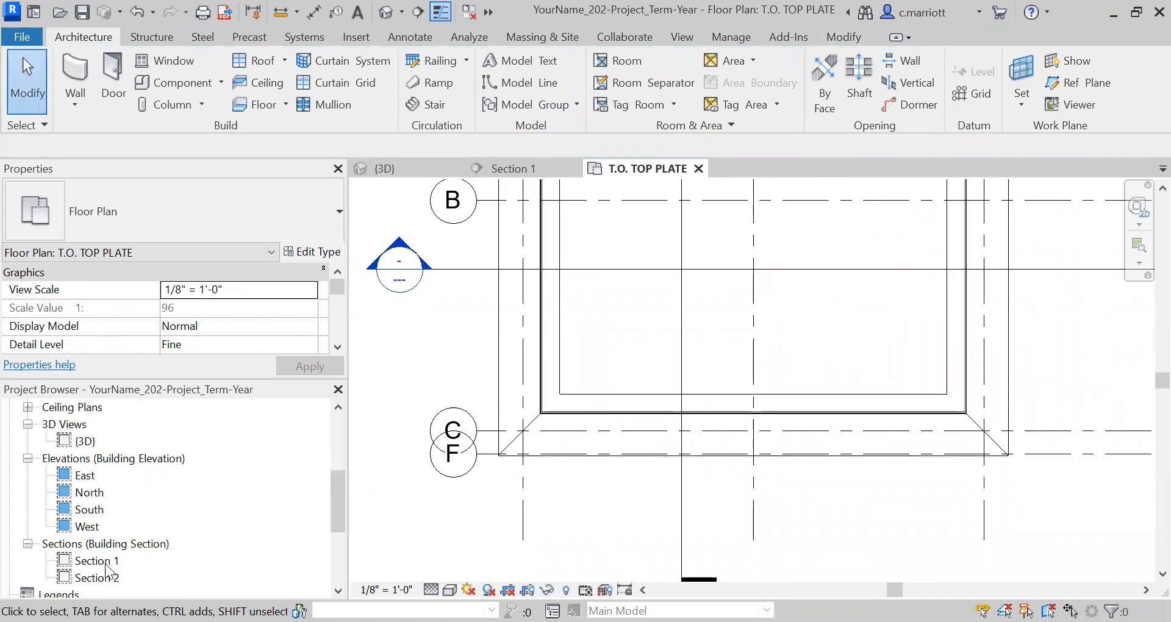
{"action": "double_click", "coordinate": [98, 561]}
{"action": "scroll", "coordinate": [628, 440], "scroll_direction": "up", "scroll_amount": 2}
{"action": "middle_click_drag", "start_coordinate": [634, 413], "coordinate": [648, 362]}
{"action": "scroll", "coordinate": [786, 360], "scroll_direction": "down", "scroll_amount": 5}
{"action": "left_click", "coordinate": [882, 322]}
{"action": "scroll", "coordinate": [886, 374], "scroll_direction": "down", "scroll_amount": 4}
{"action": "middle_click_drag", "start_coordinate": [841, 416], "coordinate": [659, 449]}
{"action": "left_click_drag", "start_coordinate": [901, 373], "coordinate": [902, 305]}
{"action": "scroll", "coordinate": [524, 394], "scroll_direction": "up", "scroll_amount": 8}
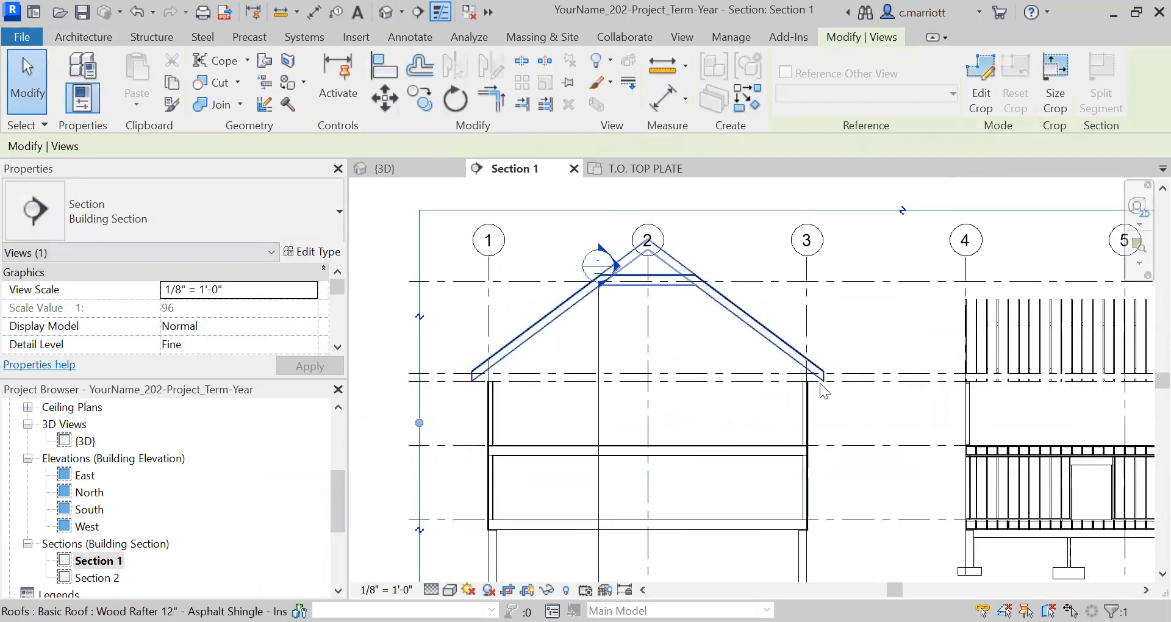
{"action": "scroll", "coordinate": [795, 355], "scroll_direction": "up", "scroll_amount": 2}
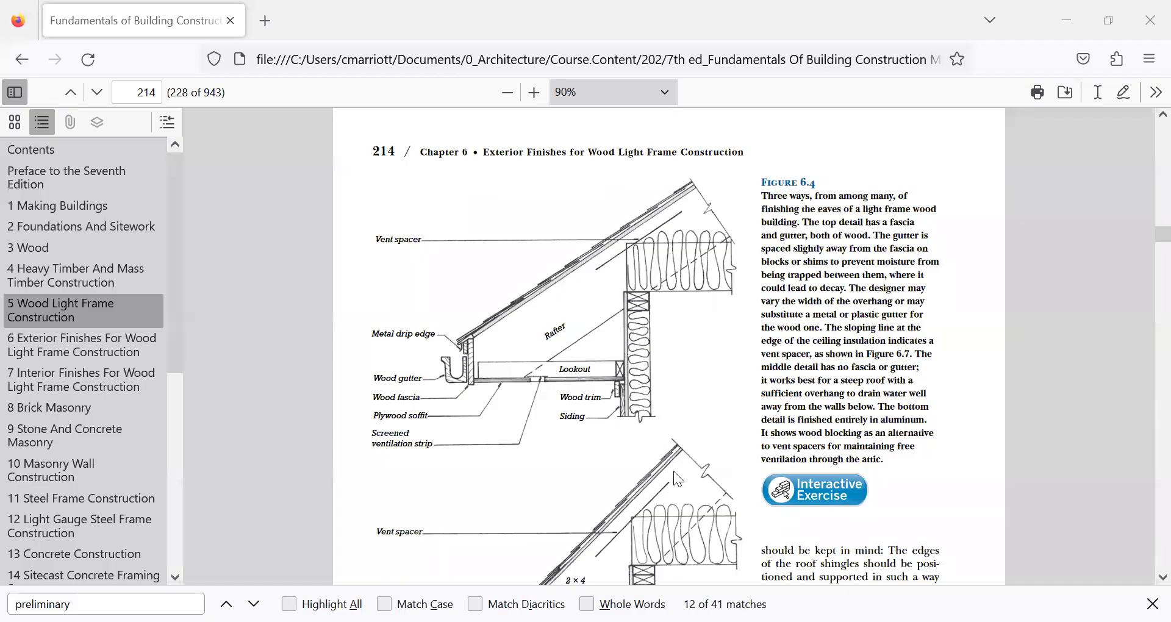
Switch to Firefox and examine the eave details in Figure 6.4 on page 214 of the building construction textbook.
{"action": "scroll", "coordinate": [646, 425], "scroll_direction": "down", "scroll_amount": 3}
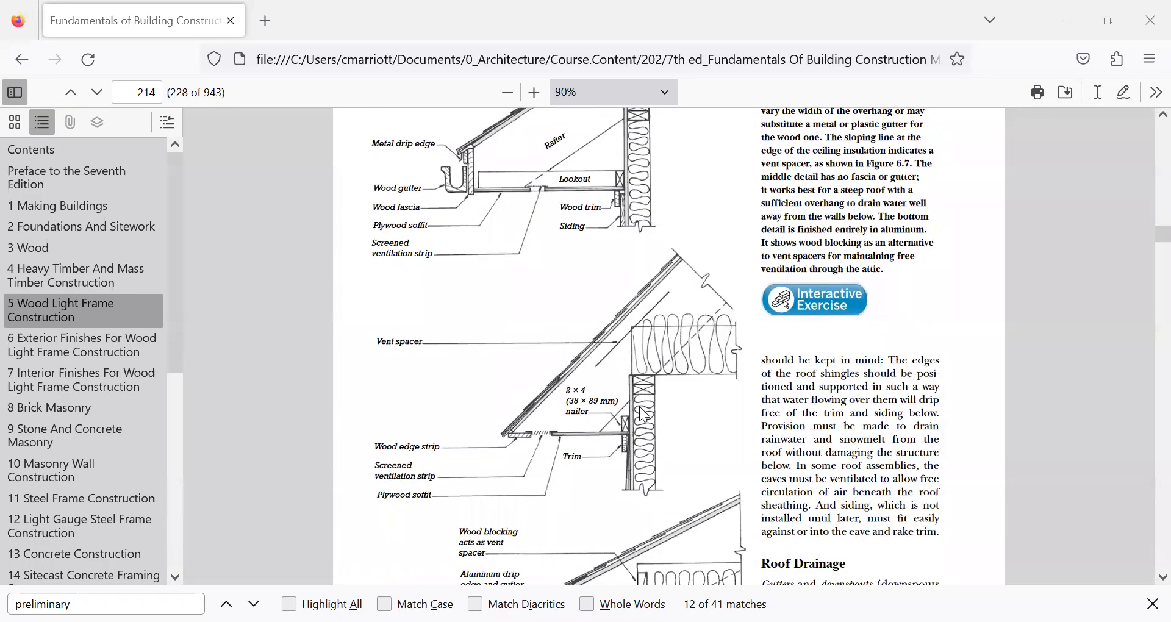
{"action": "scroll", "coordinate": [635, 403], "scroll_direction": "up", "scroll_amount": 3}
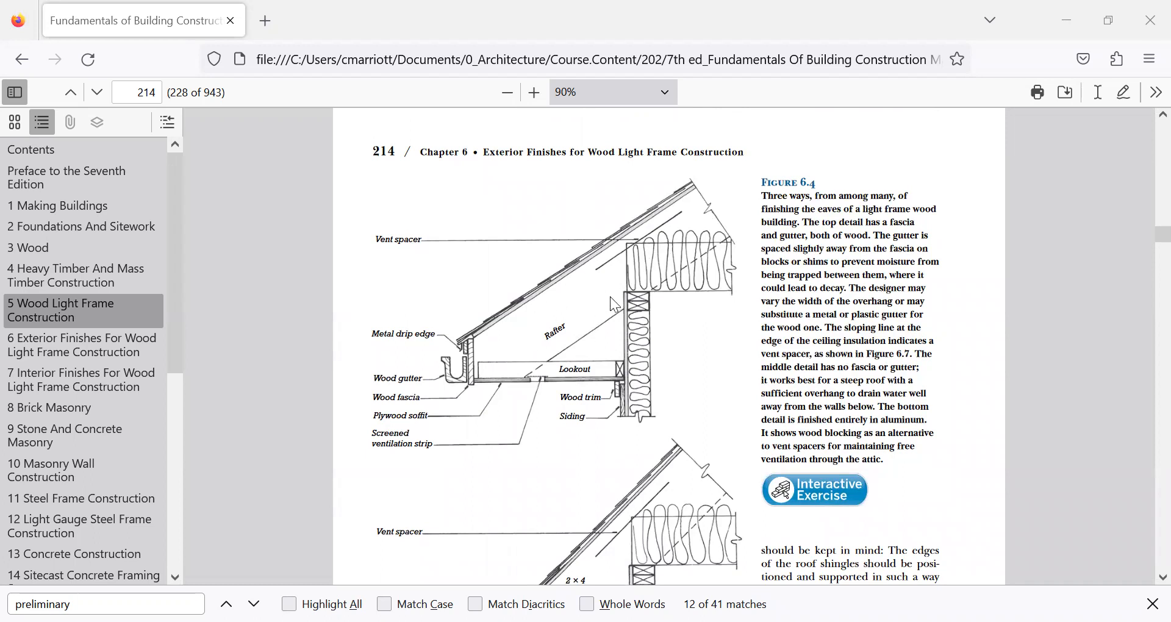
{"action": "scroll", "coordinate": [574, 389], "scroll_direction": "down", "scroll_amount": 3}
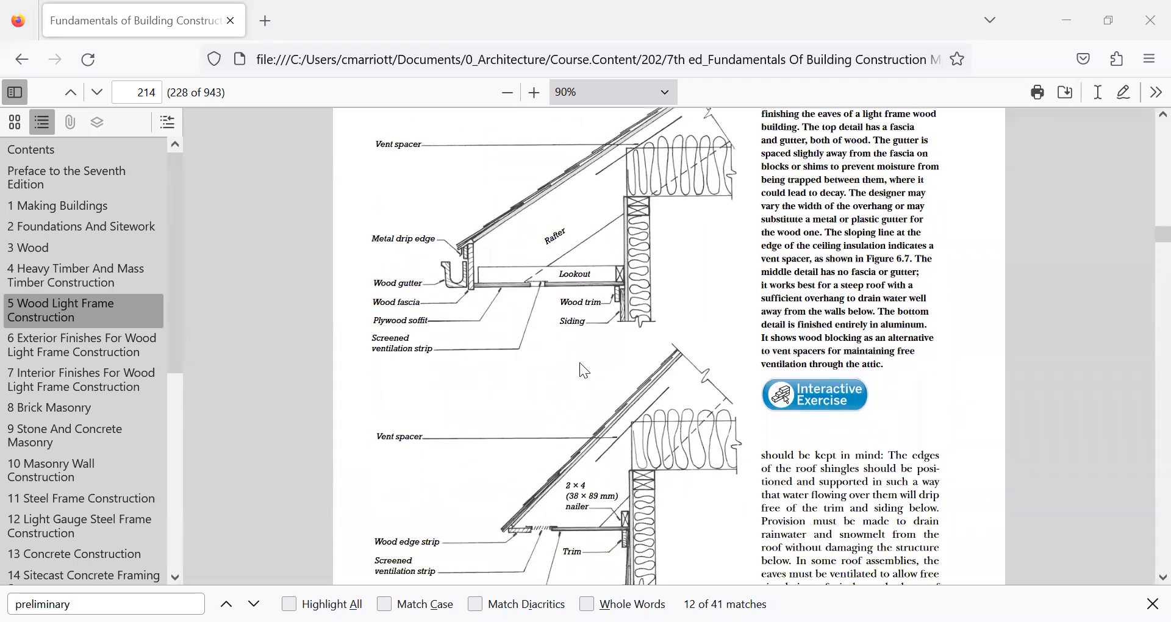
{"action": "scroll", "coordinate": [580, 365], "scroll_direction": "up", "scroll_amount": 3}
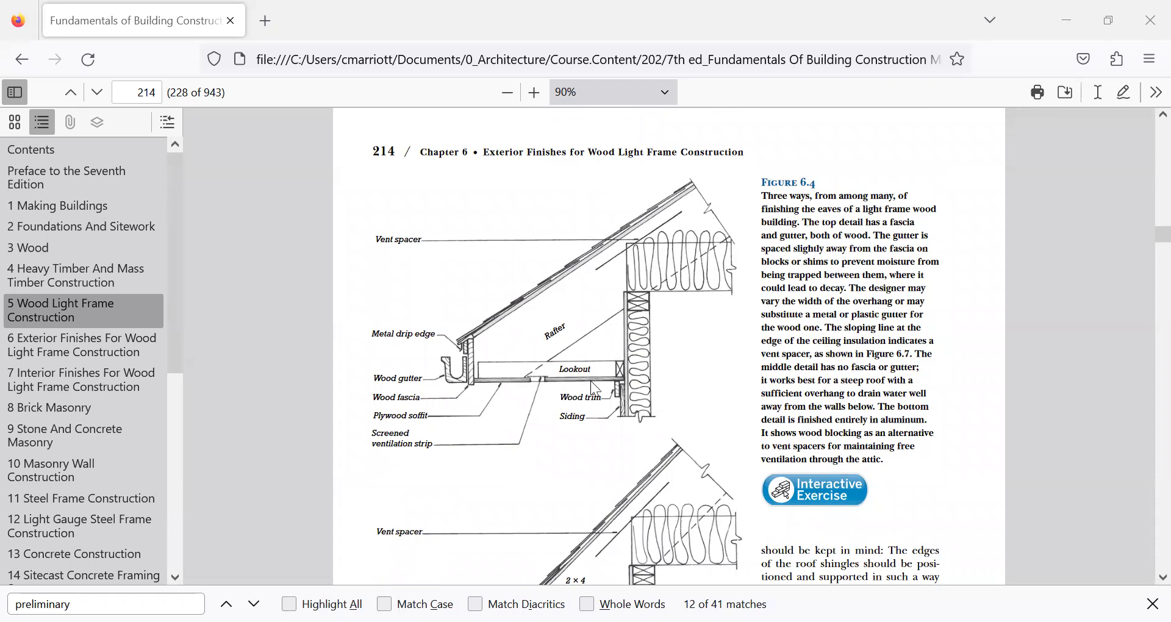
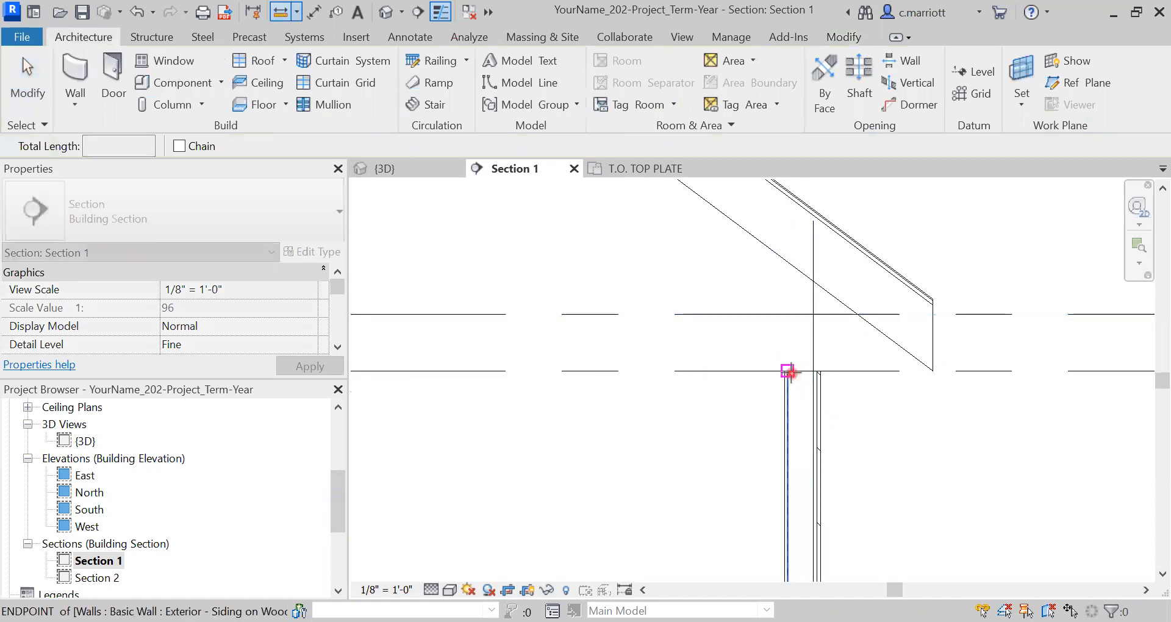
{"action": "left_click", "coordinate": [787, 371]}
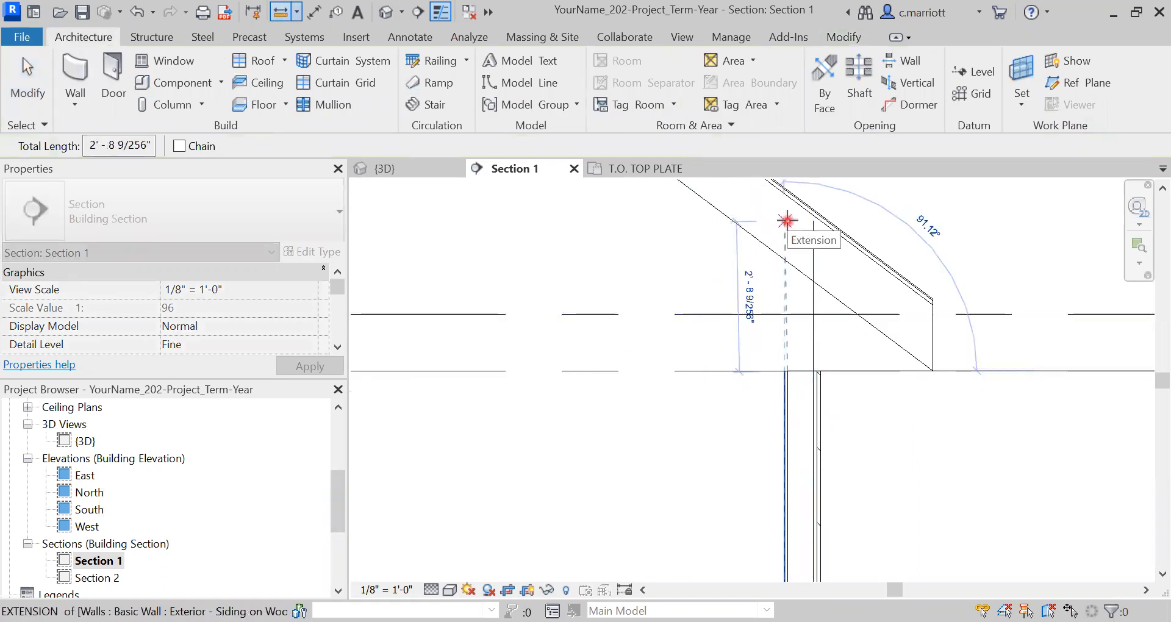
{"action": "left_click", "coordinate": [788, 220]}
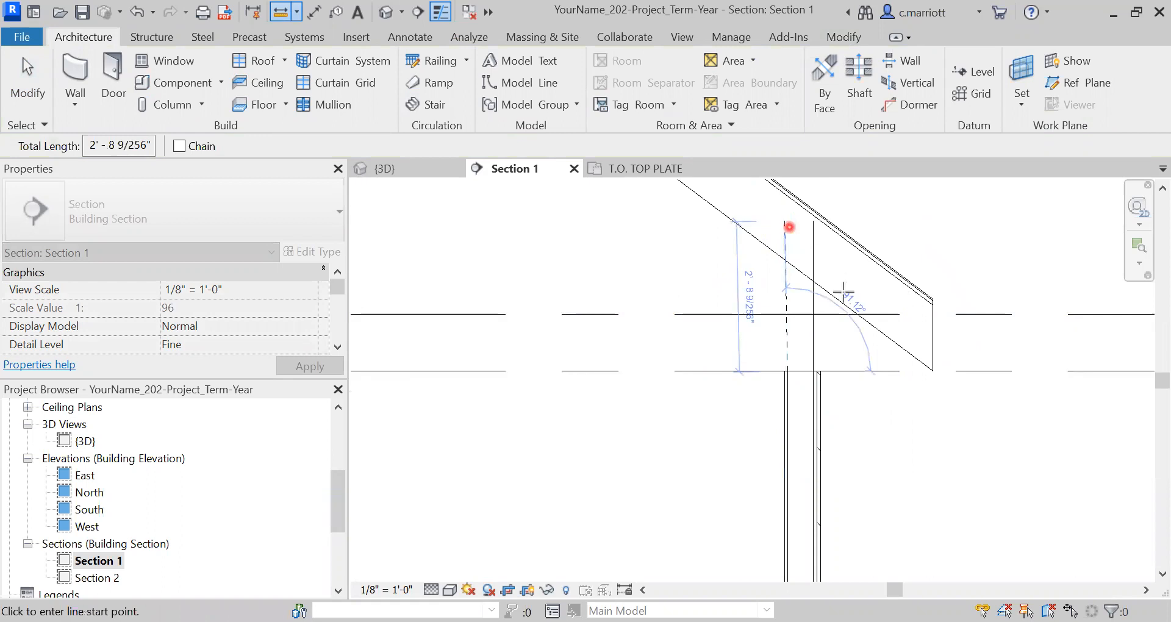
{"action": "key", "text": "Escape"}
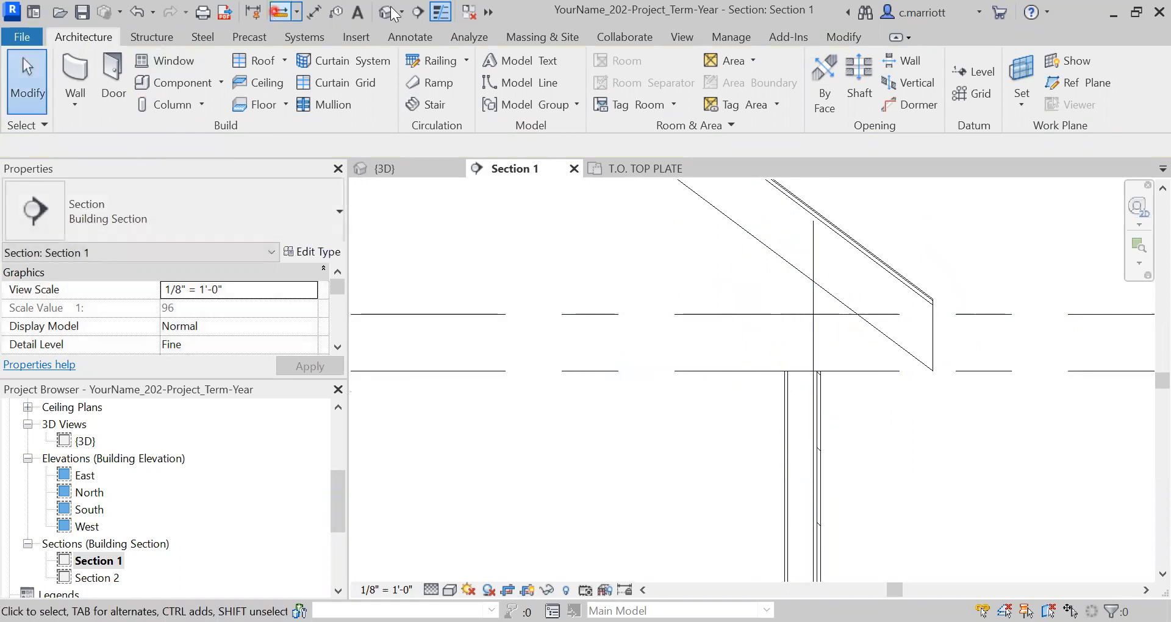
Draw a vertical thin detail line about 2' 9" long upward from the top of the wall's inner face in Section 1.
{"action": "left_click", "coordinate": [422, 36]}
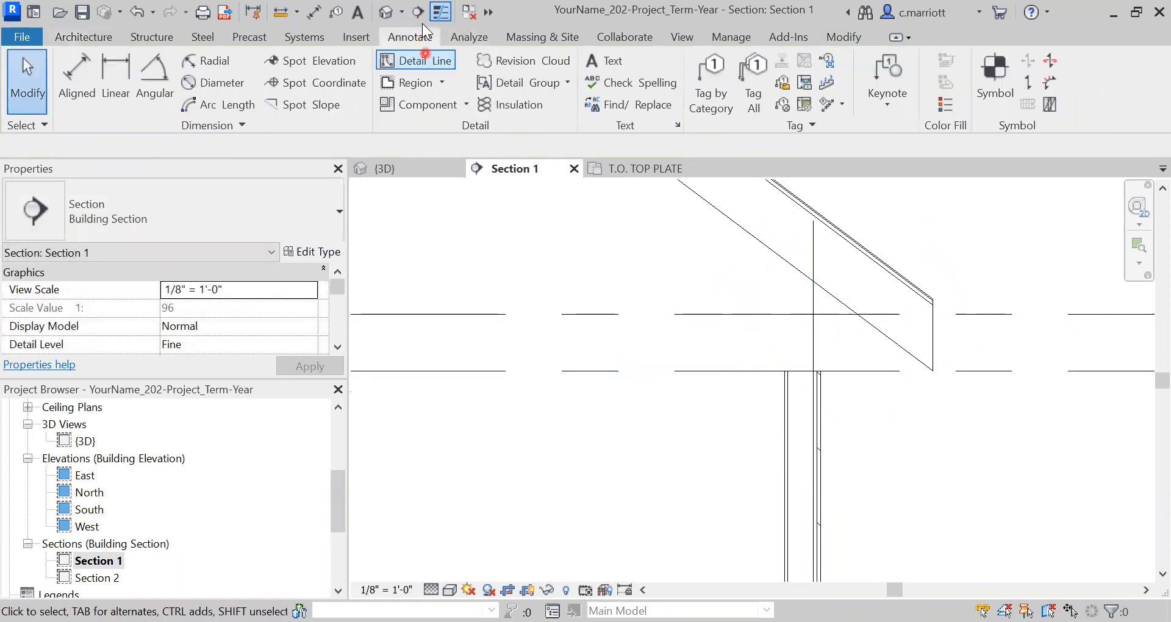
{"action": "left_click", "coordinate": [426, 55]}
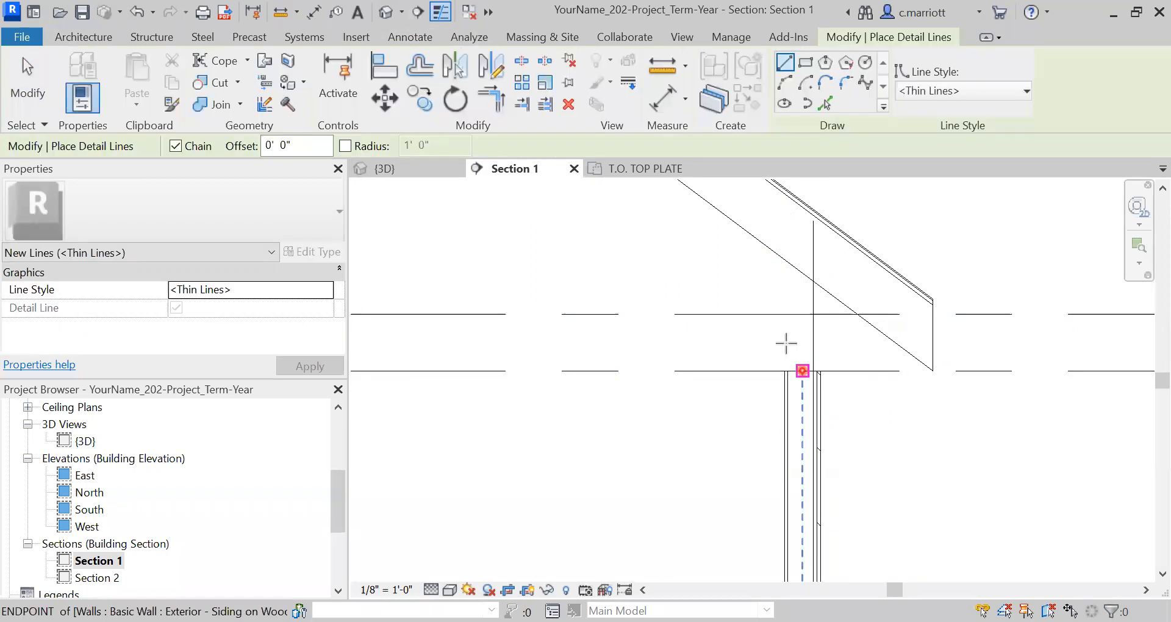
{"action": "left_click", "coordinate": [787, 371]}
{"action": "left_click", "coordinate": [785, 215]}
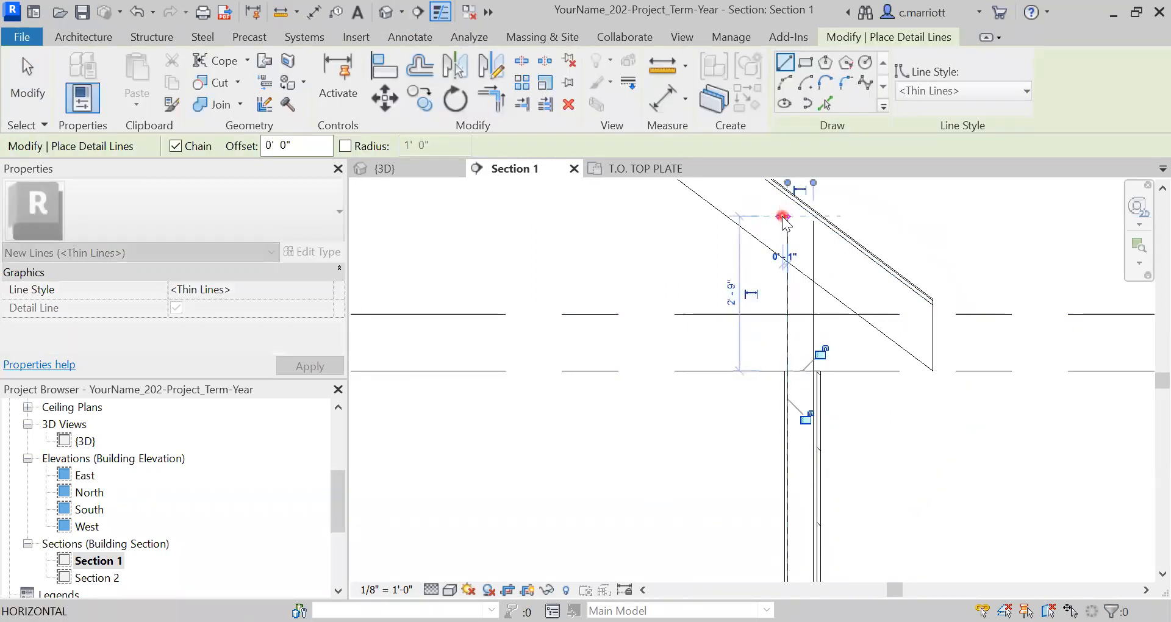
Measure the vertical distance from the top of the wall's inner face up the detail line to the roof's underside.
{"action": "key", "text": "Escape"}
{"action": "key", "text": "Escape"}
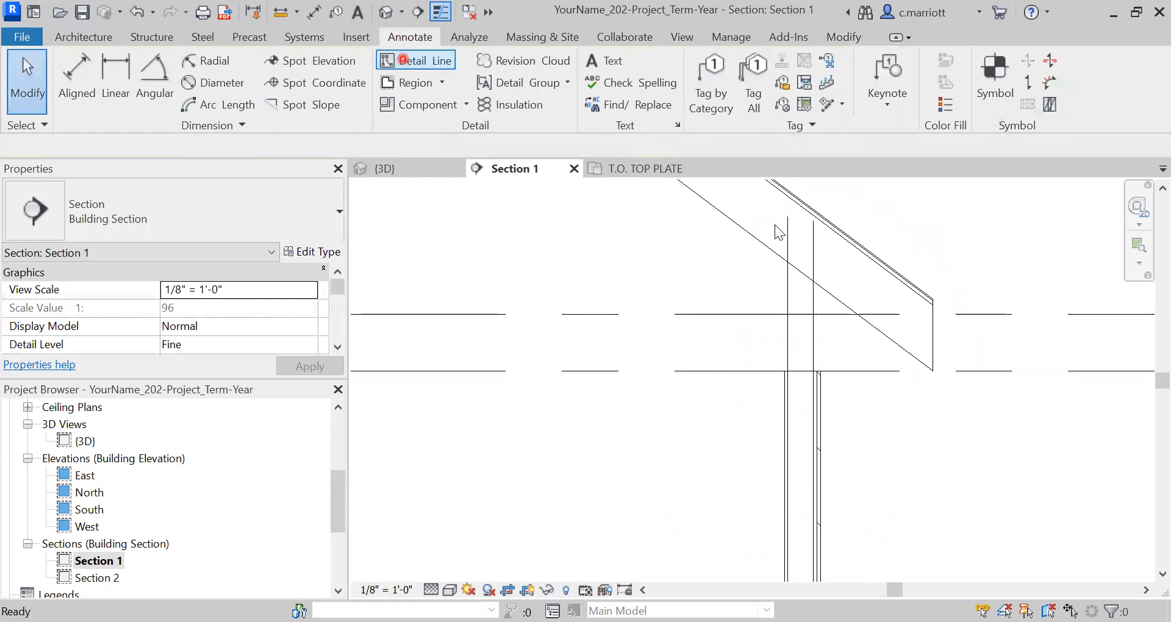
{"action": "left_click", "coordinate": [281, 11]}
{"action": "left_click", "coordinate": [788, 371]}
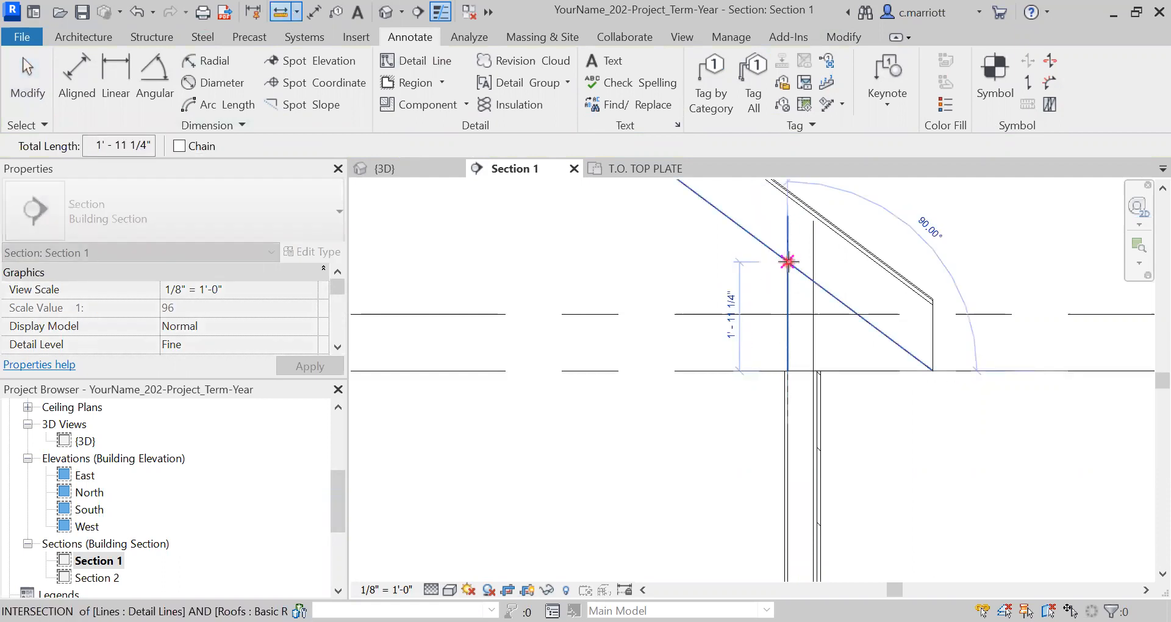
{"action": "key", "text": "Escape"}
{"action": "key", "text": "Escape"}
{"action": "scroll", "coordinate": [693, 305], "scroll_direction": "down", "scroll_amount": 3}
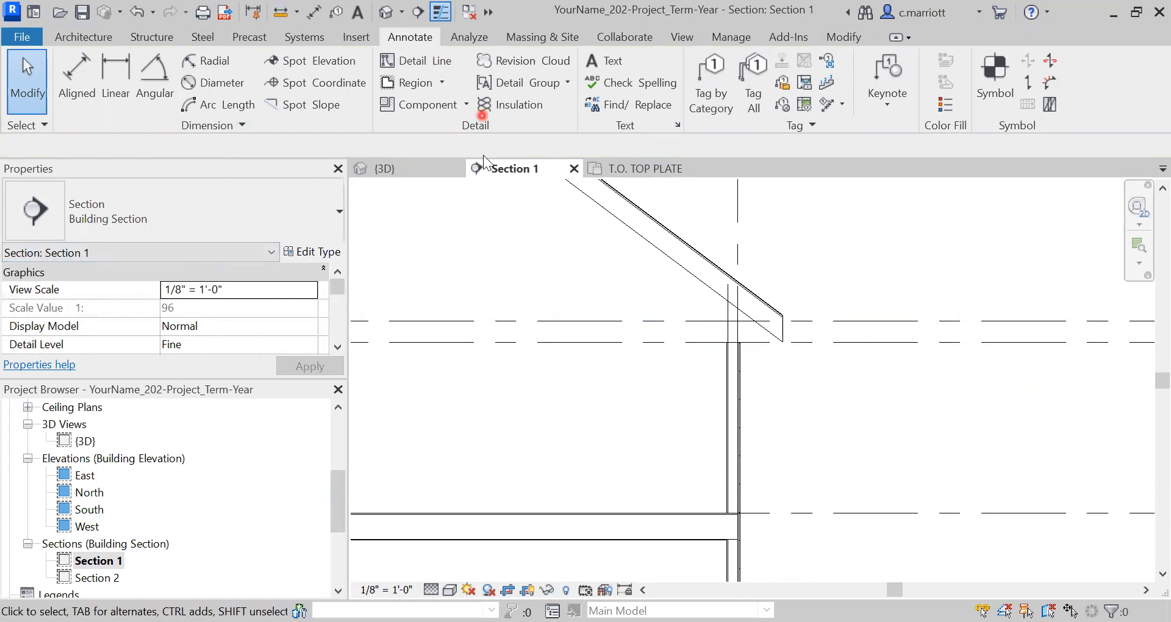
Set the slope of the wood-rafter roof to 6" / 12" and apply it.
{"action": "left_click", "coordinate": [665, 233]}
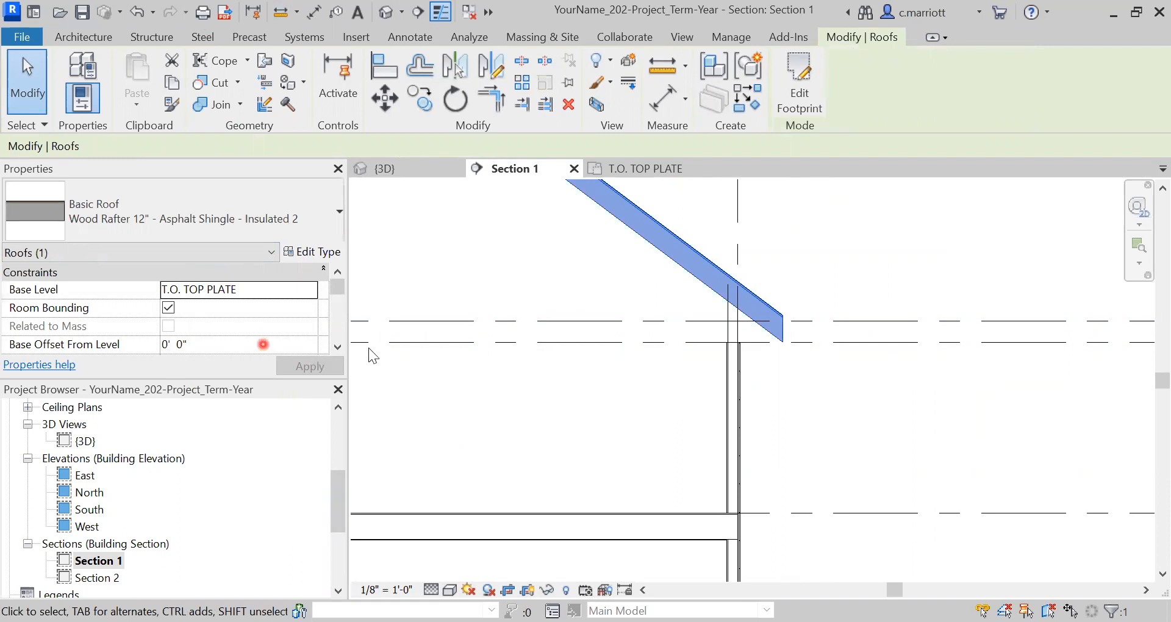
{"action": "left_click", "coordinate": [338, 346]}
{"action": "left_click", "coordinate": [338, 347]}
{"action": "left_click", "coordinate": [338, 346]}
{"action": "scroll", "coordinate": [315, 342], "scroll_direction": "down", "scroll_amount": 1}
{"action": "left_click", "coordinate": [182, 309]}
{"action": "key", "text": "BackSpace"}
{"action": "type", "text": "6\" / 12"}
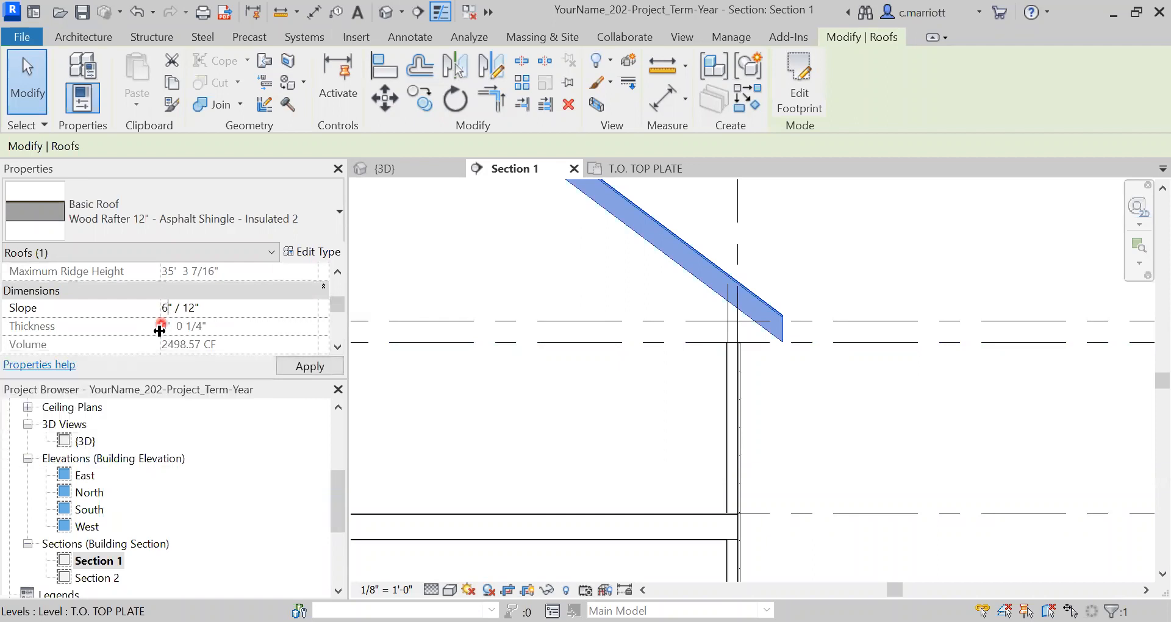
{"action": "left_click", "coordinate": [294, 369]}
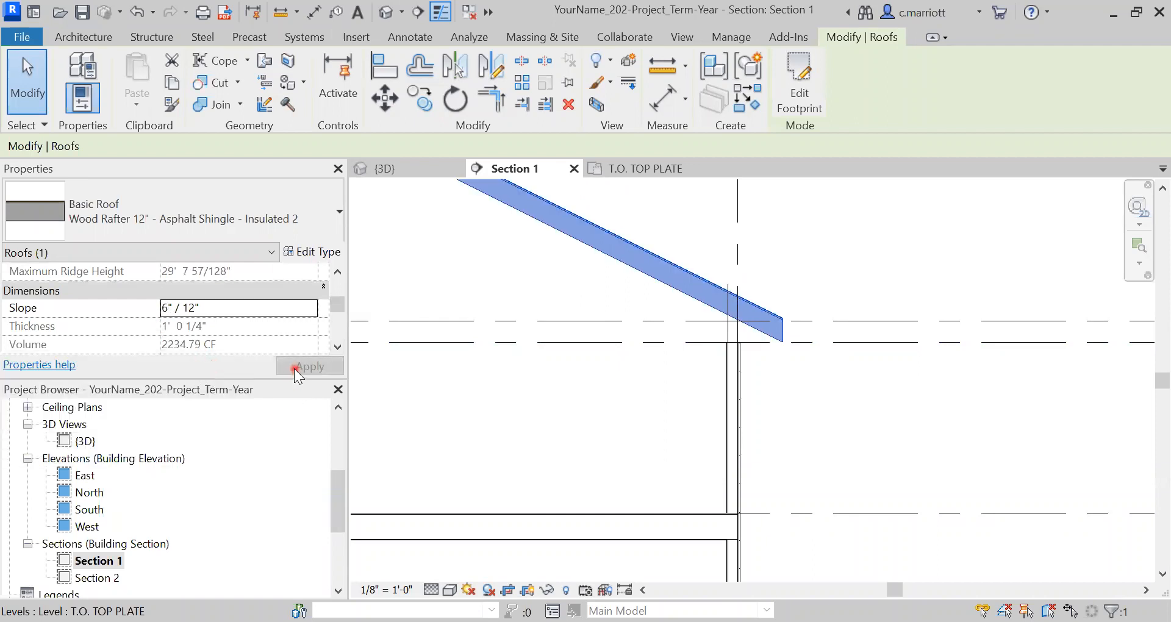
Re-measure the vertical gap between the wall's inner top corner and the underside of the 6" / 12" roof.
{"action": "left_click", "coordinate": [511, 404]}
{"action": "scroll", "coordinate": [726, 343], "scroll_direction": "up", "scroll_amount": 5}
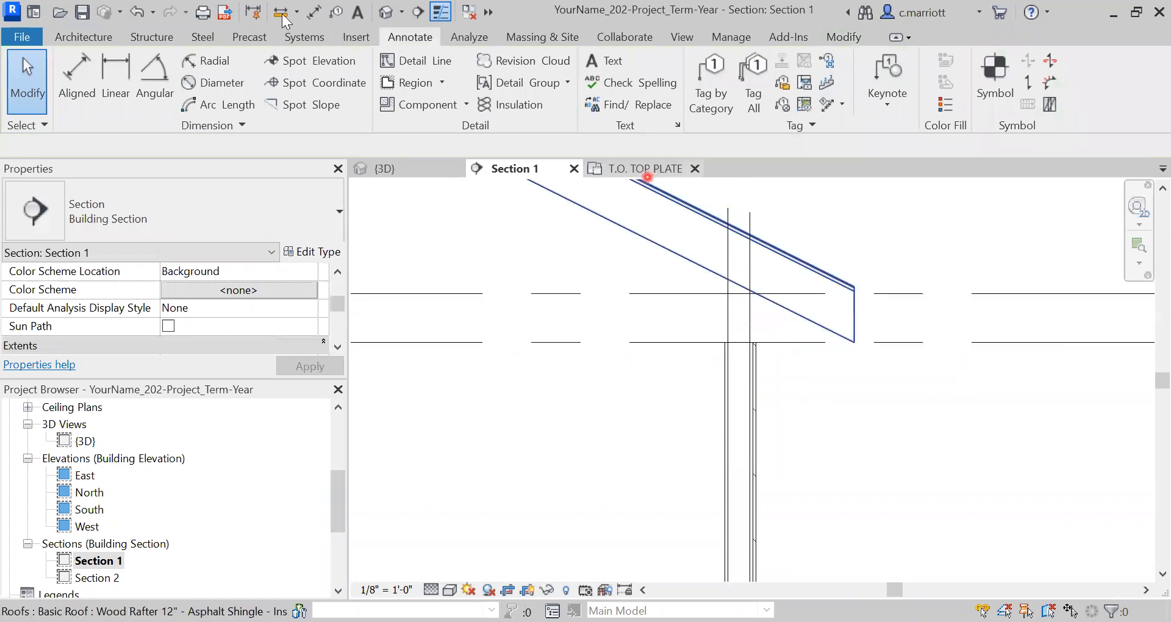
{"action": "left_click", "coordinate": [281, 13]}
{"action": "left_click", "coordinate": [726, 342]}
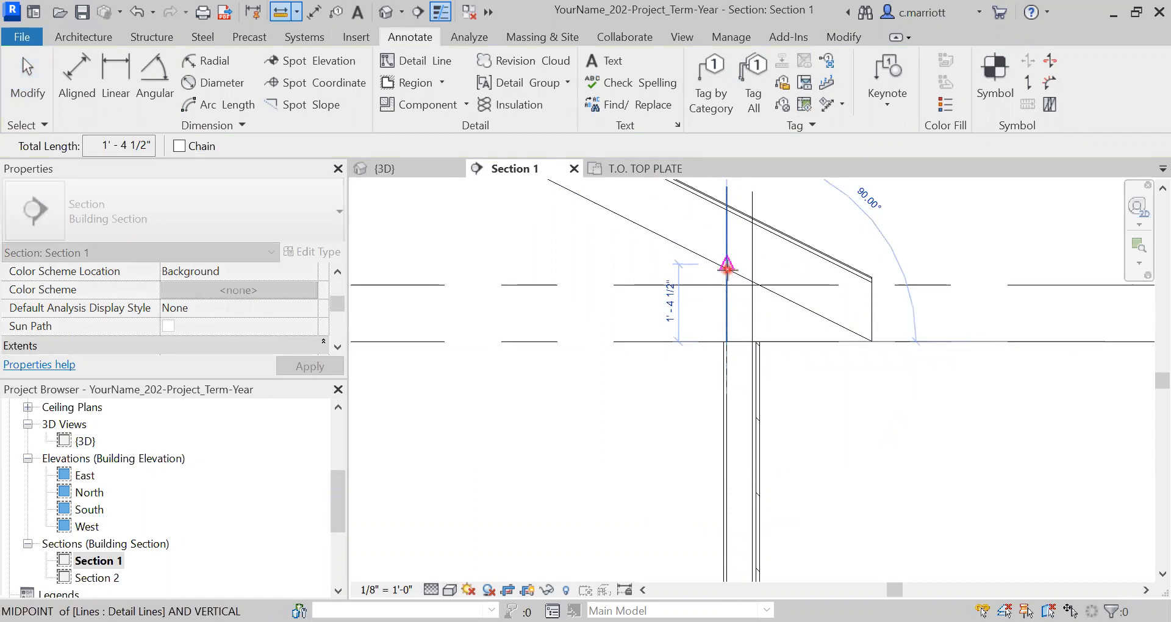
{"action": "key", "text": "Escape"}
{"action": "key", "text": "Escape"}
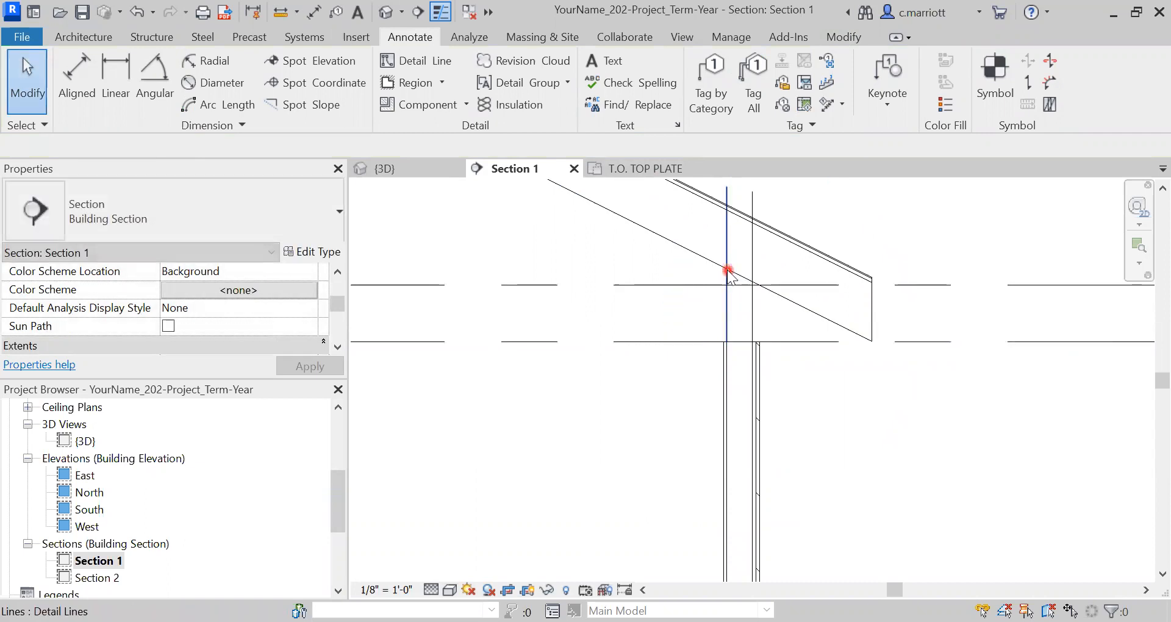
Set the roof's base offset from the T.O. TOP PLATE level to -1' 4 1/2" and apply it.
{"action": "left_click", "coordinate": [698, 256]}
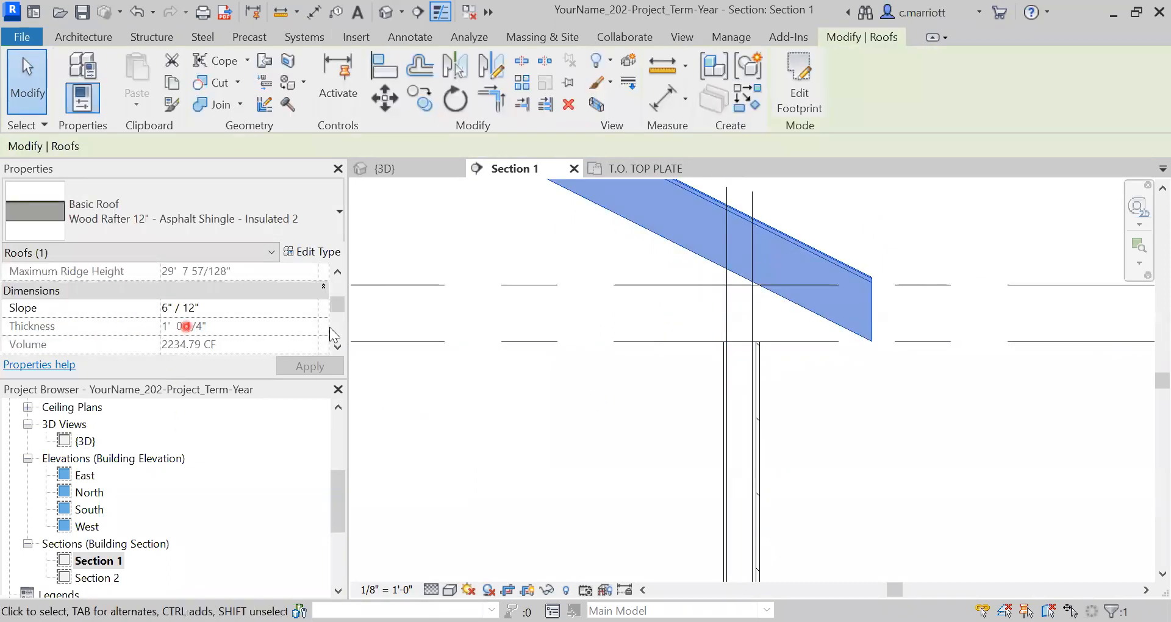
{"action": "left_click_drag", "start_coordinate": [338, 304], "coordinate": [340, 277]}
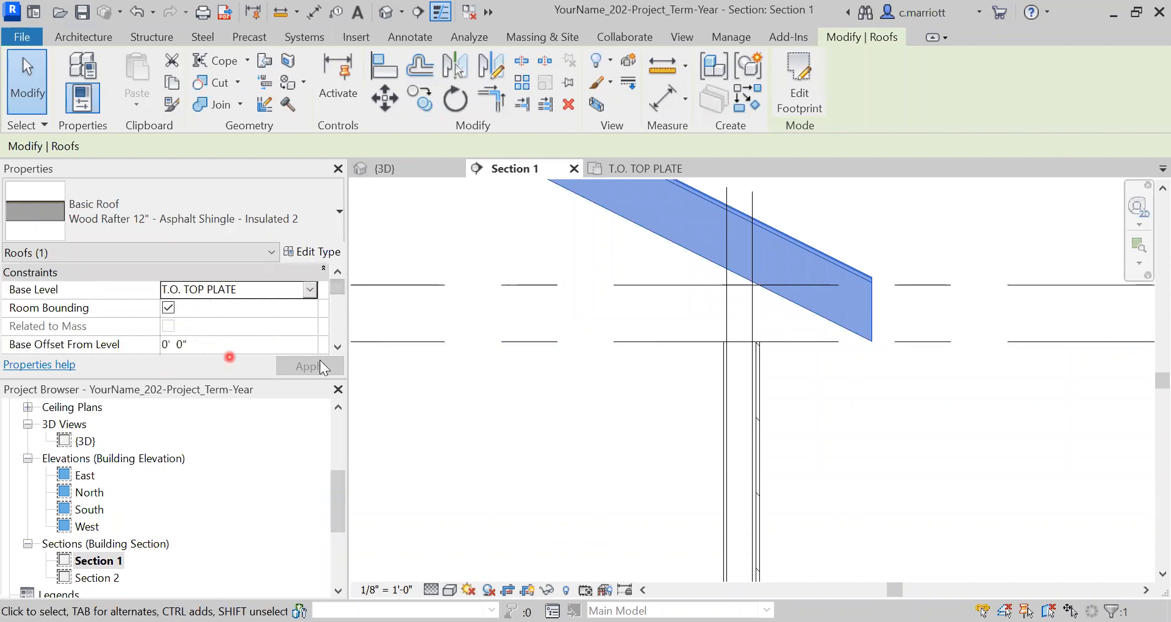
{"action": "left_click", "coordinate": [337, 348]}
{"action": "left_click", "coordinate": [338, 347]}
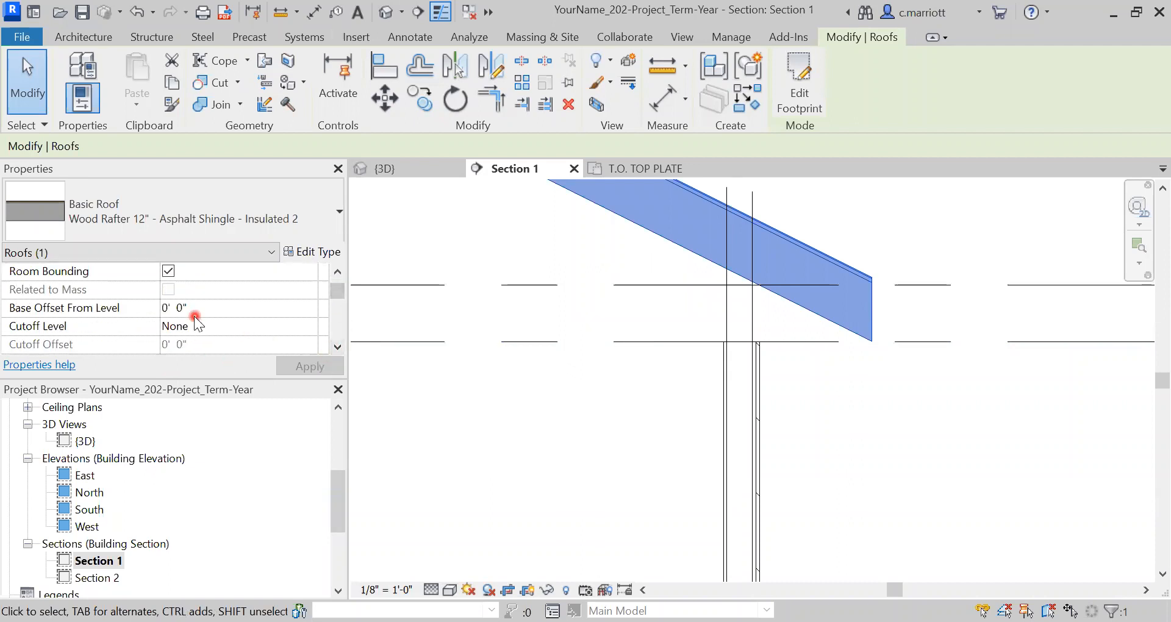
{"action": "left_click", "coordinate": [165, 309]}
{"action": "key", "text": "Delete"}
{"action": "key", "text": "Delete"}
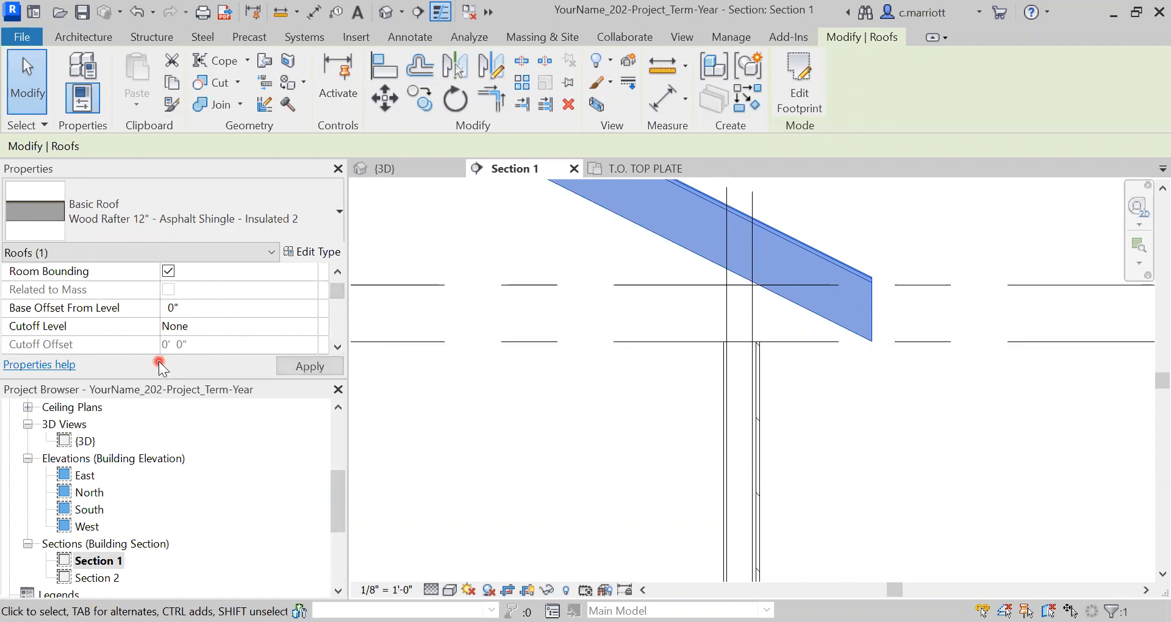
{"action": "type", "text": "-1'4.5"}
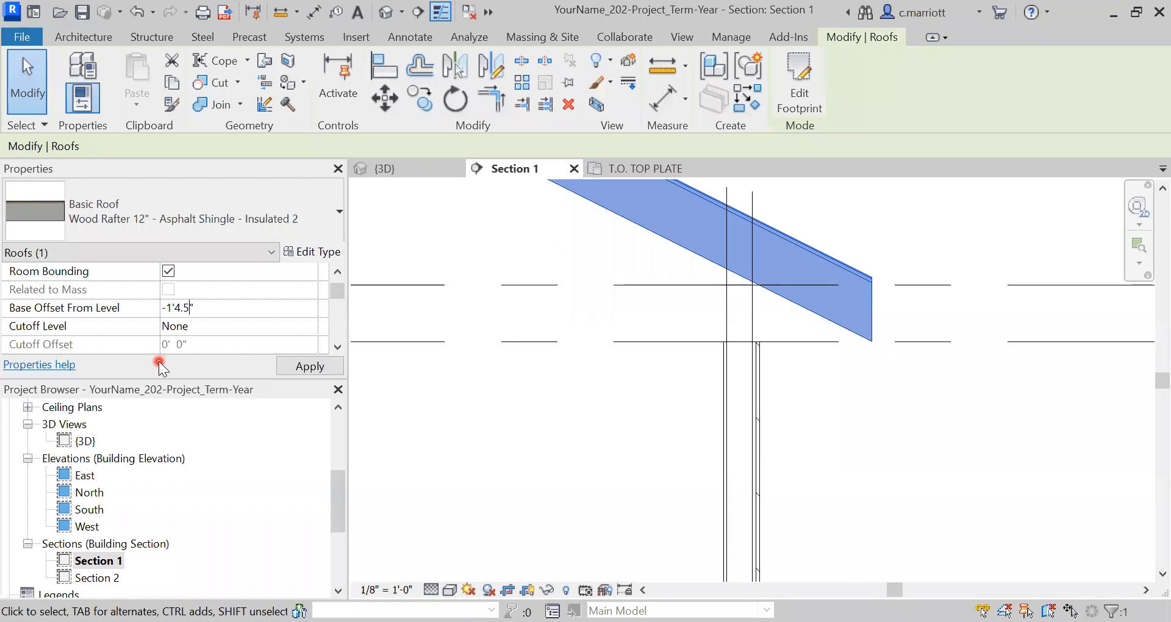
{"action": "left_click", "coordinate": [314, 365]}
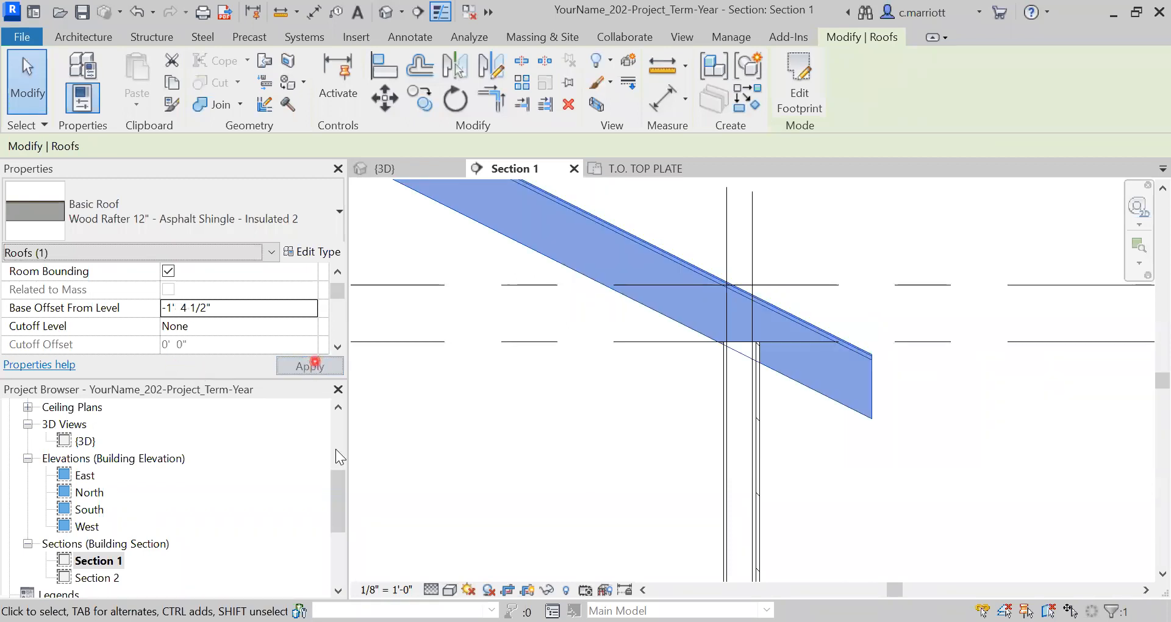
Measure how far the lowered roof's underside misses the top of the wall along the inner-face detail line.
{"action": "scroll", "coordinate": [744, 357], "scroll_direction": "up", "scroll_amount": 4}
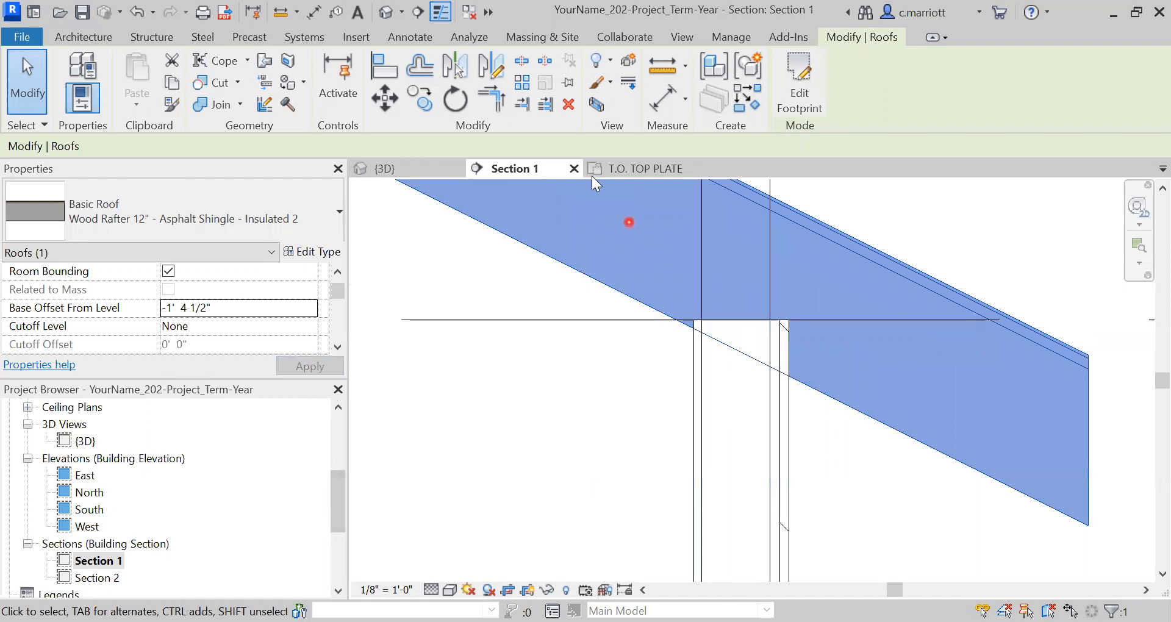
{"action": "left_click", "coordinate": [284, 12]}
{"action": "left_click", "coordinate": [702, 333]}
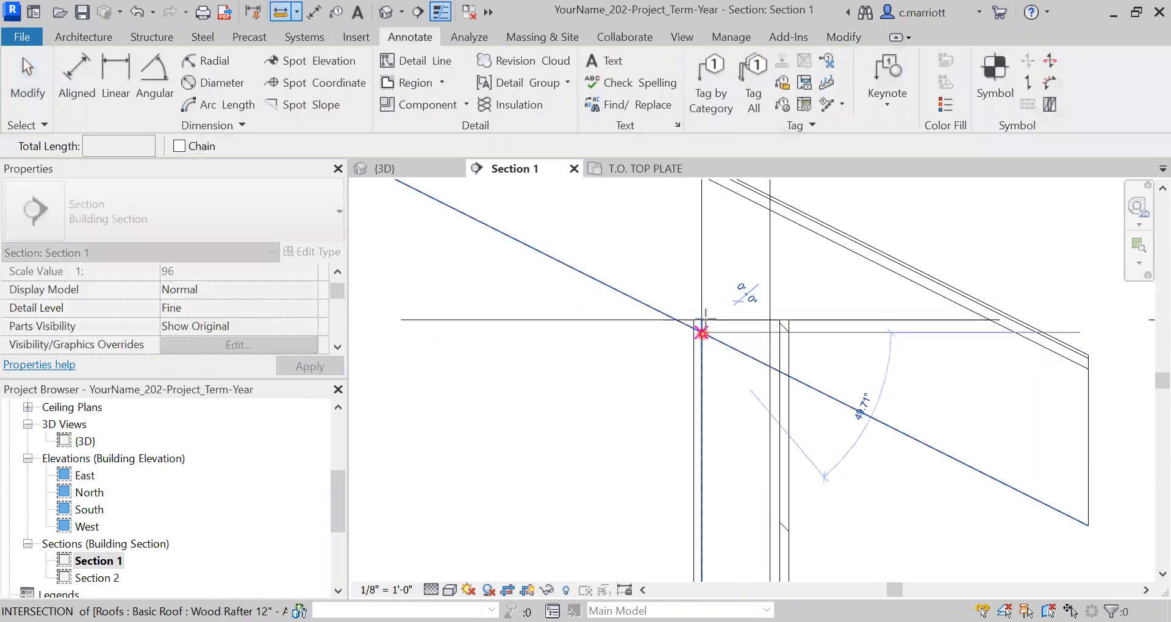
{"action": "key", "text": "Escape"}
{"action": "key", "text": "Escape"}
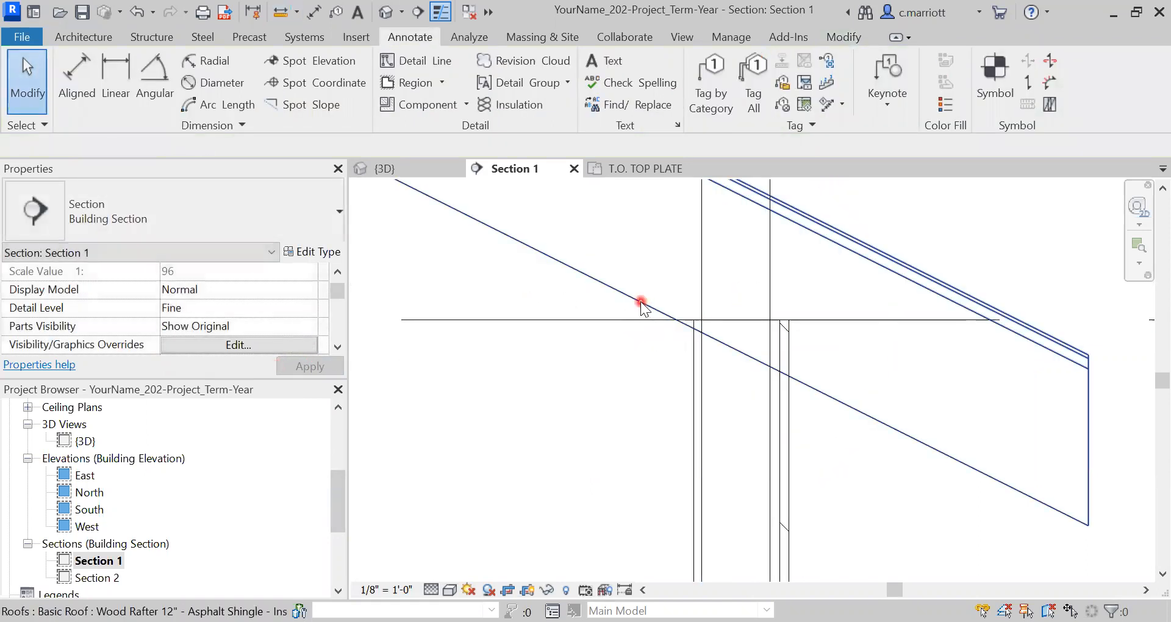
Set the roof's base offset from level to -1' 3 1/2" and check its underside against the wall's inner top corner.
{"action": "left_click", "coordinate": [642, 305]}
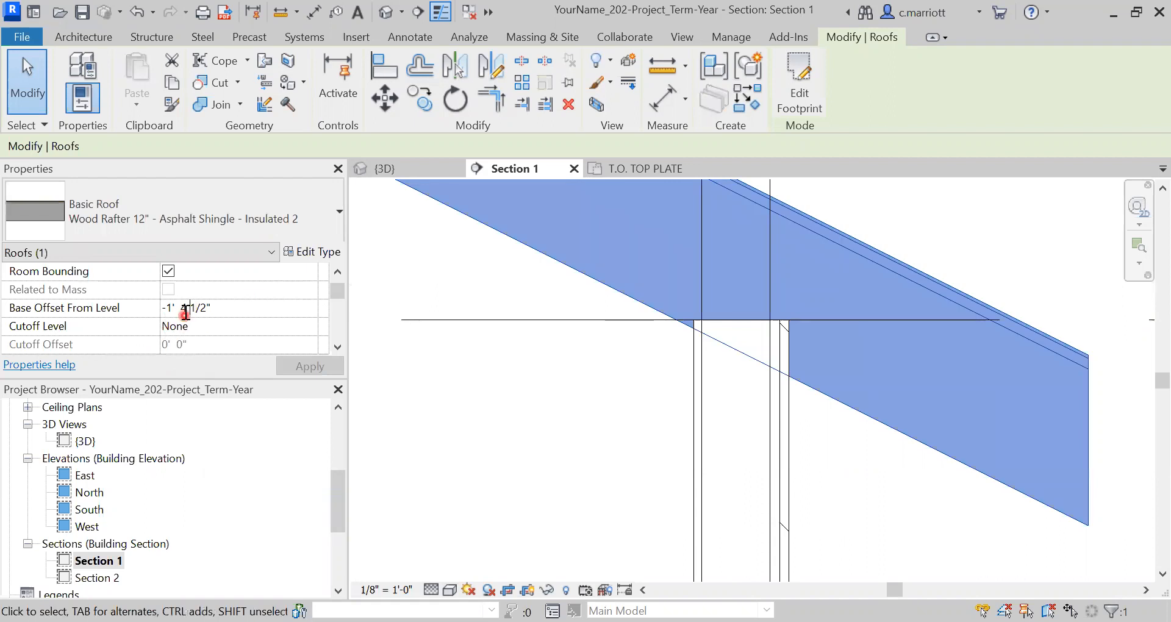
{"action": "key", "text": "BackSpace"}
{"action": "type", "text": "3"}
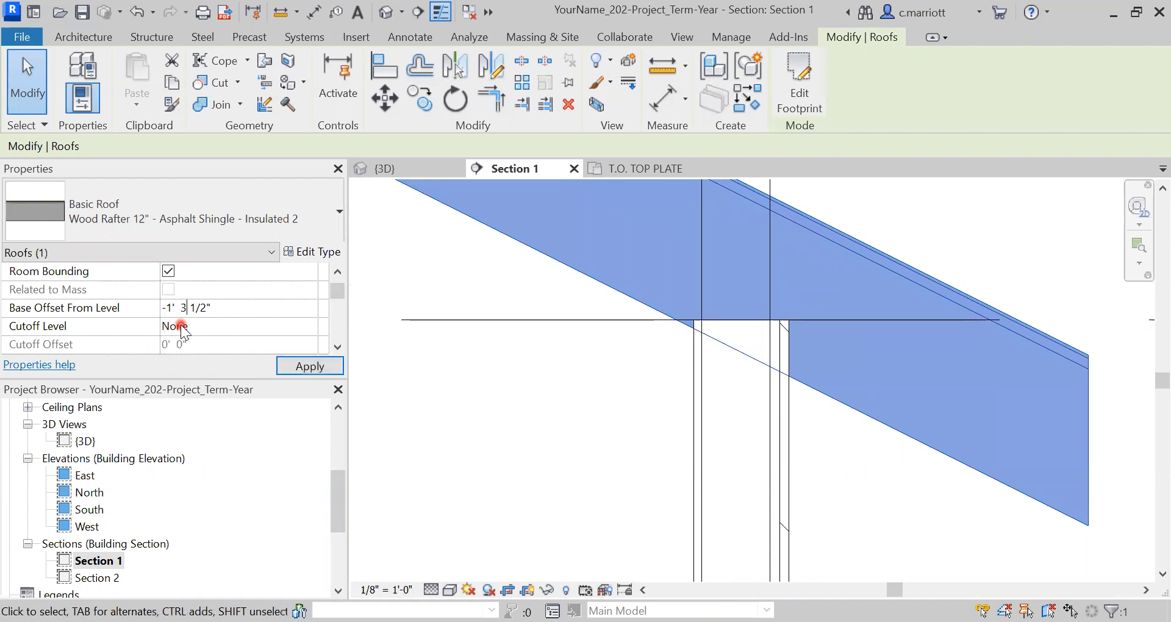
{"action": "left_click", "coordinate": [293, 366]}
{"action": "left_click", "coordinate": [693, 382]}
{"action": "scroll", "coordinate": [684, 327], "scroll_direction": "up", "scroll_amount": 3}
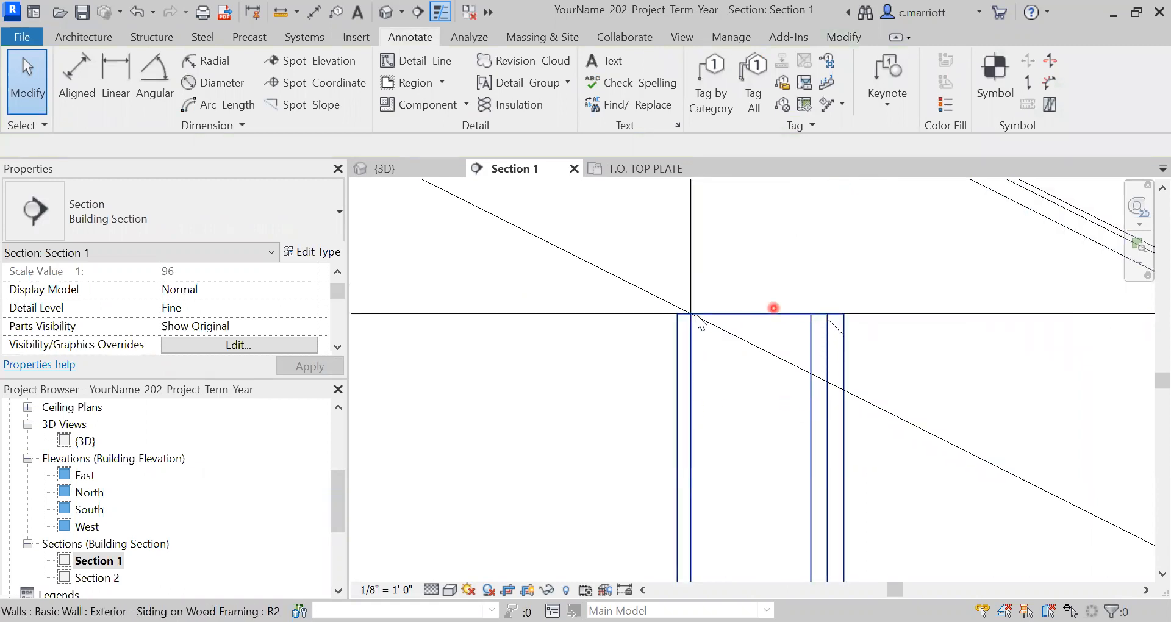
{"action": "left_click", "coordinate": [788, 399]}
{"action": "scroll", "coordinate": [746, 383], "scroll_direction": "down", "scroll_amount": 4}
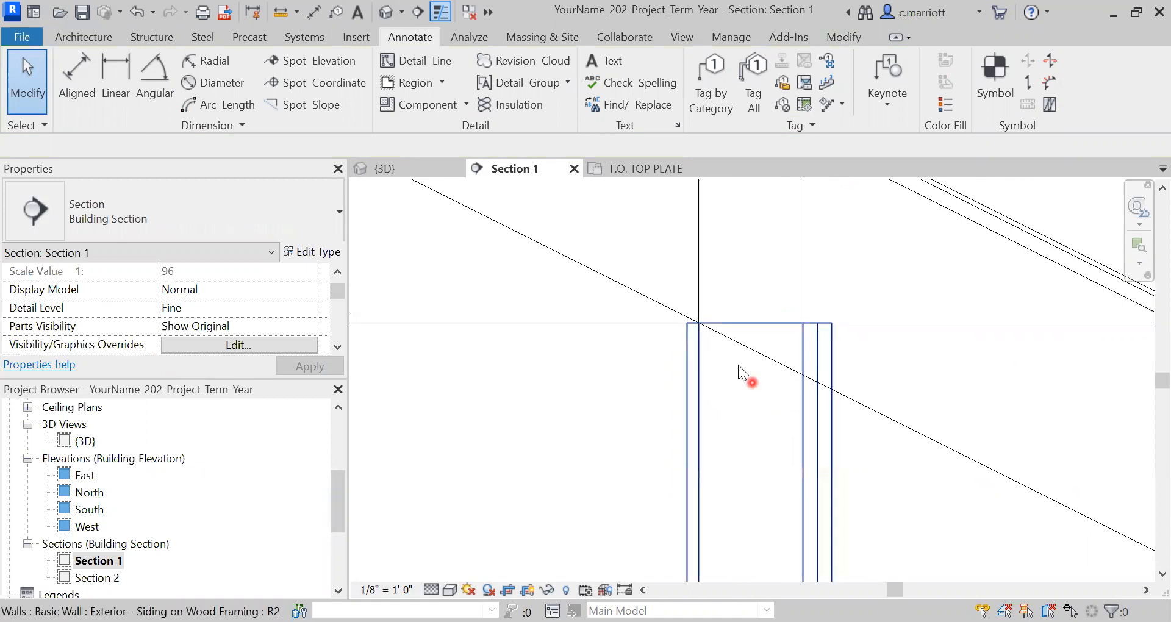
{"action": "scroll", "coordinate": [693, 399], "scroll_direction": "down", "scroll_amount": 5}
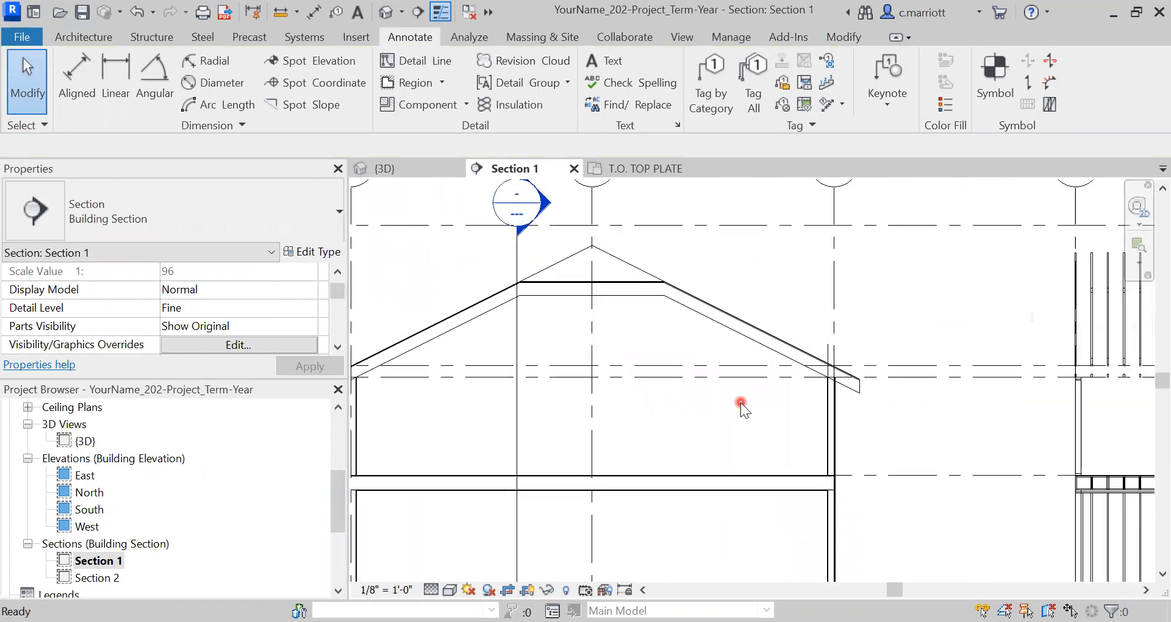
Open the {3D} view and place a Fascia-Flat 1x12 roof fascia along the two front eave edges of the hip roof.
{"action": "double_click", "coordinate": [85, 441]}
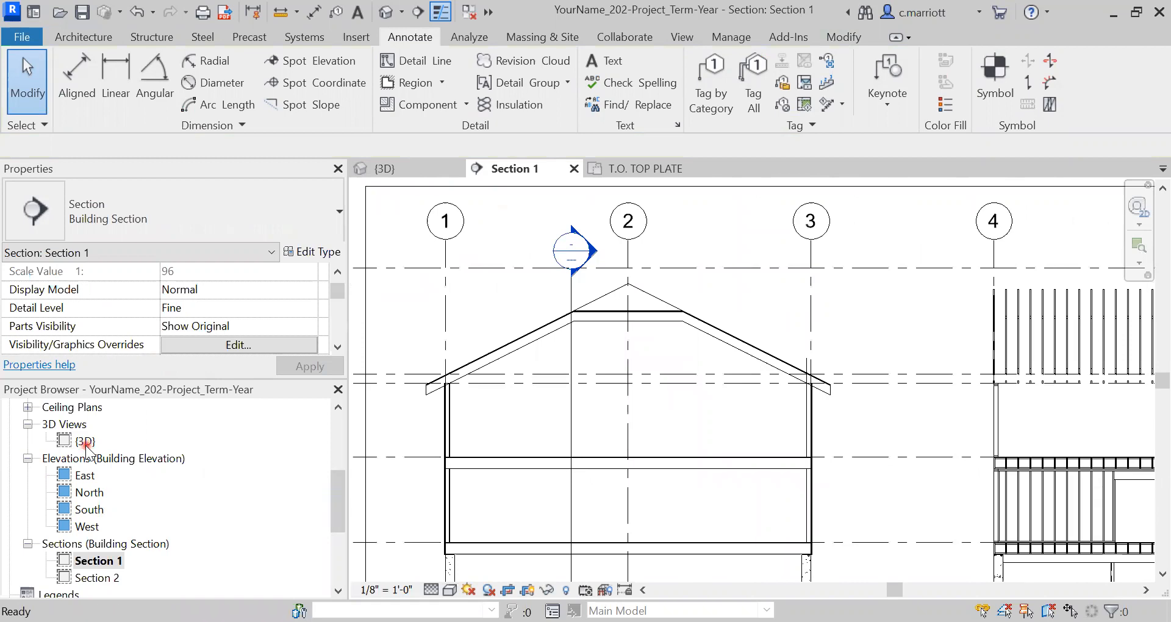
{"action": "left_click", "coordinate": [789, 506]}
{"action": "scroll", "coordinate": [811, 378], "scroll_direction": "up", "scroll_amount": 5}
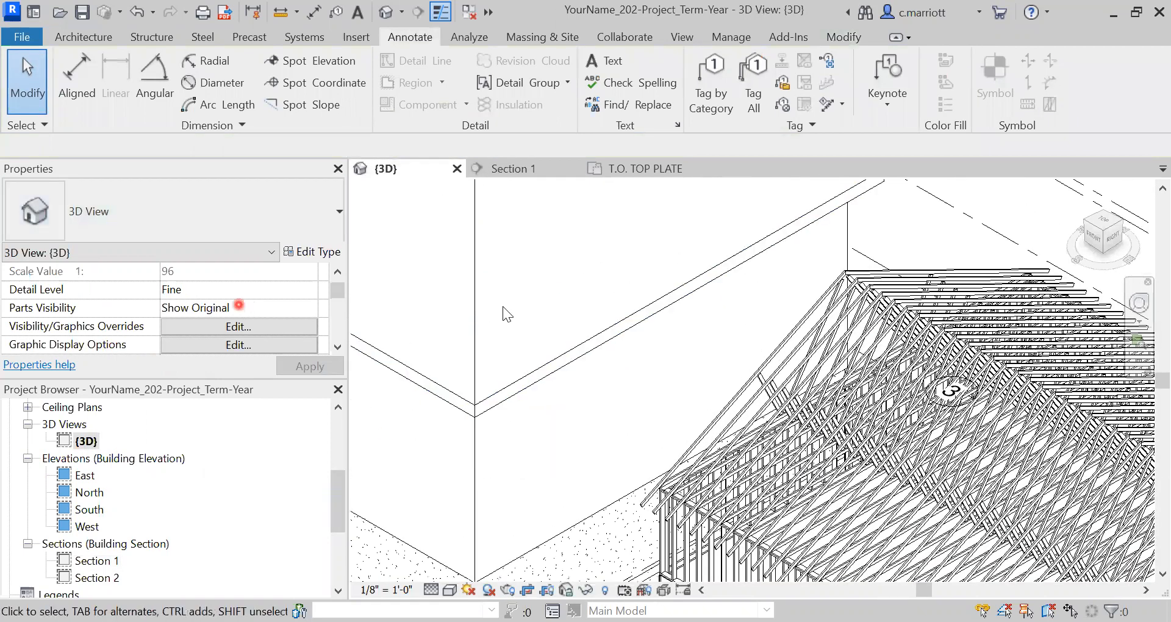
{"action": "scroll", "coordinate": [504, 279], "scroll_direction": "down", "scroll_amount": 5}
{"action": "left_click", "coordinate": [75, 39]}
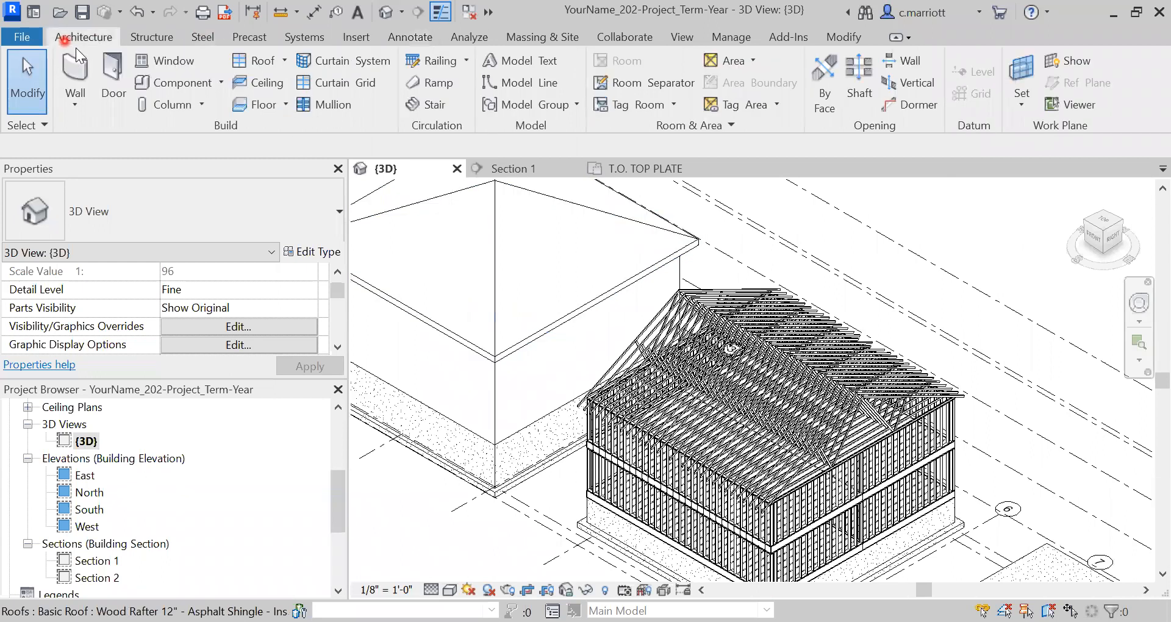
{"action": "left_click", "coordinate": [283, 61]}
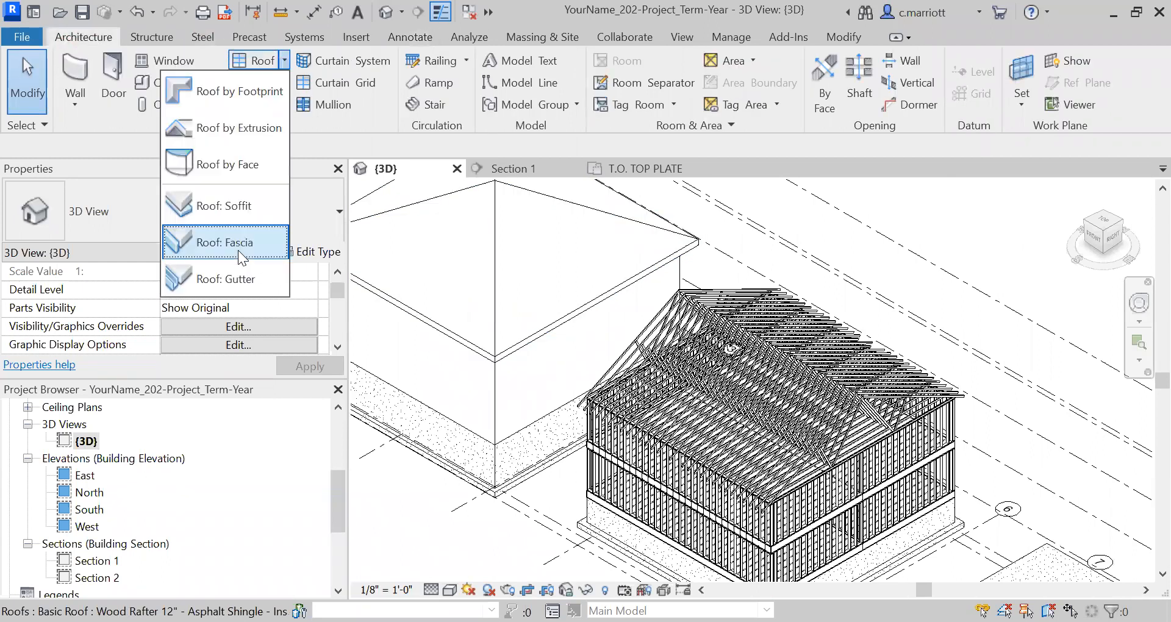
{"action": "left_click", "coordinate": [237, 243]}
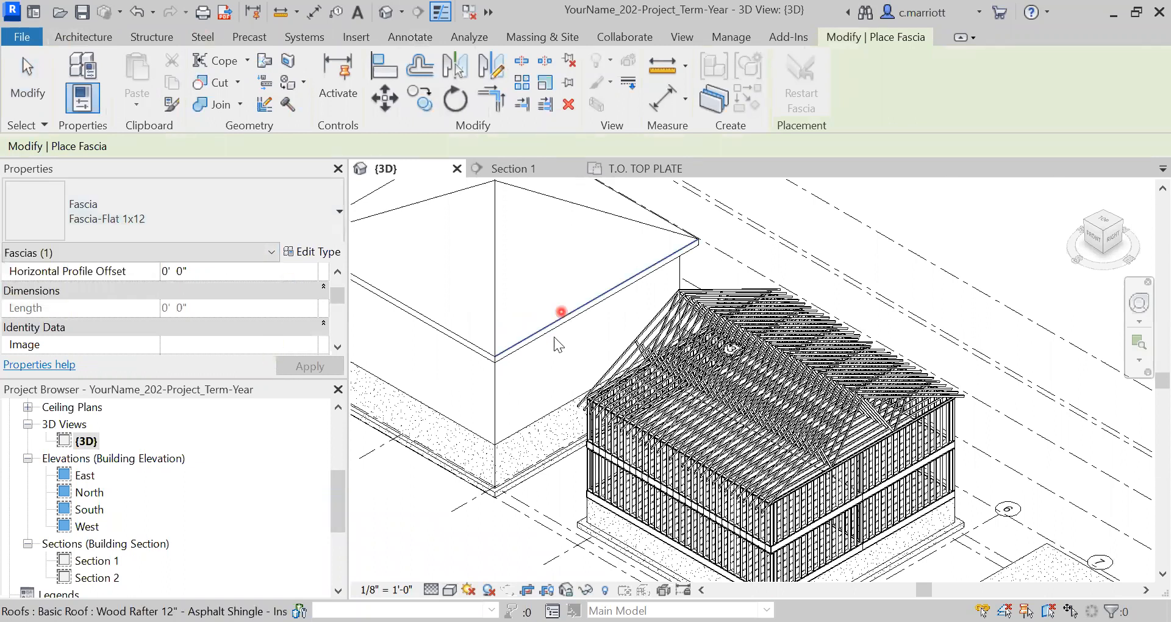
{"action": "scroll", "coordinate": [548, 332], "scroll_direction": "up", "scroll_amount": 2}
{"action": "scroll", "coordinate": [551, 327], "scroll_direction": "up", "scroll_amount": 2}
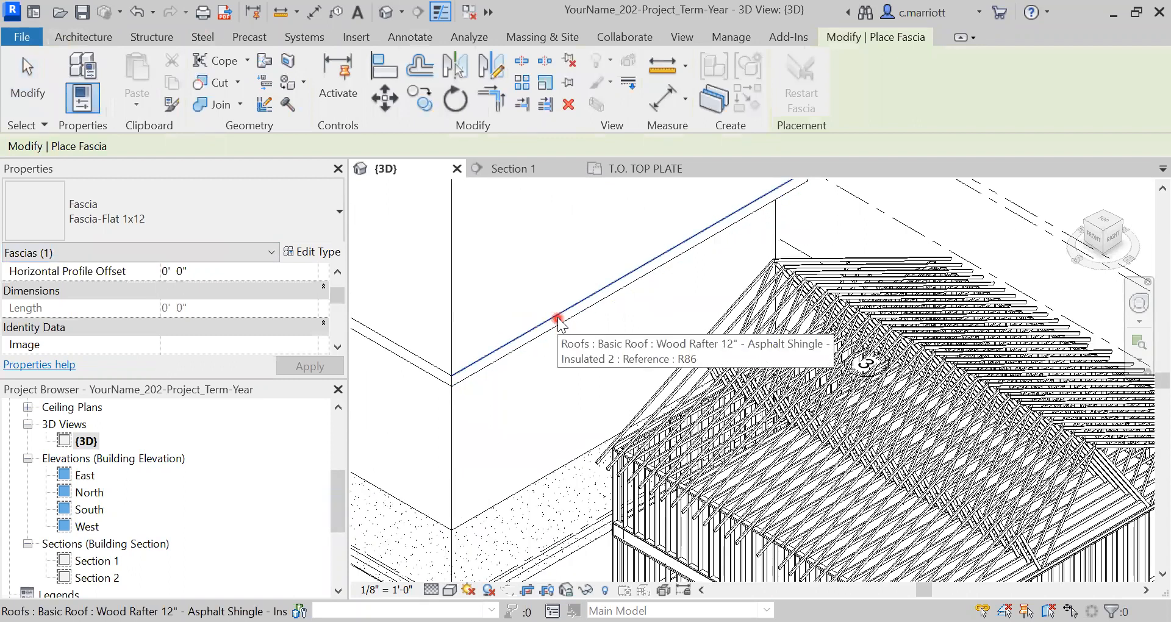
{"action": "left_click", "coordinate": [557, 318]}
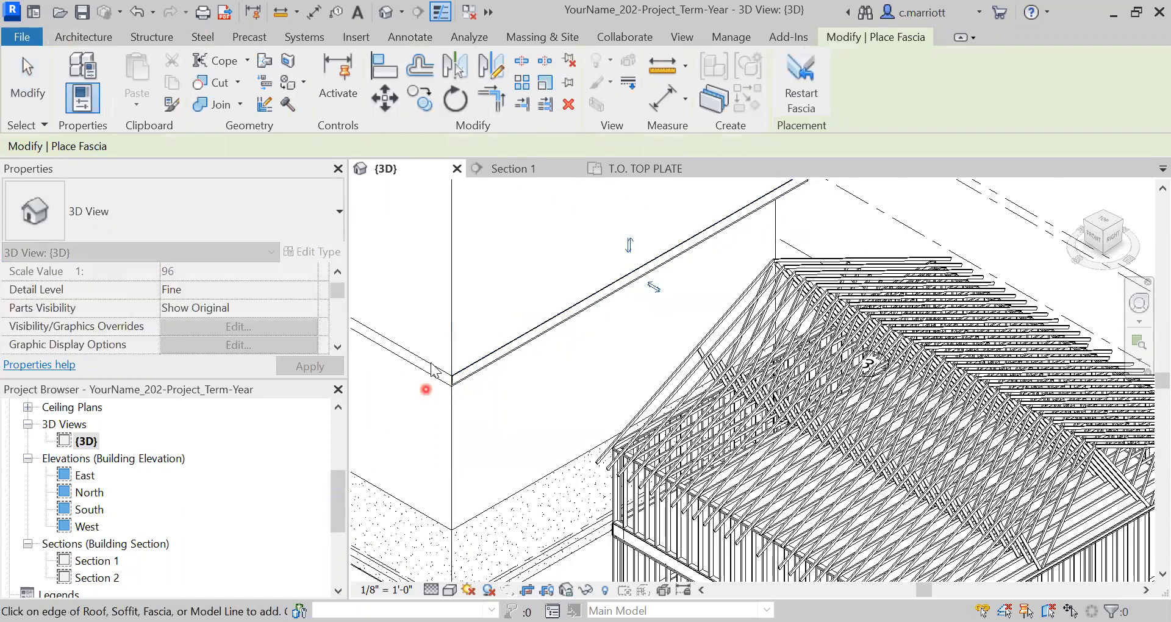
{"action": "scroll", "coordinate": [434, 363], "scroll_direction": "up", "scroll_amount": 2}
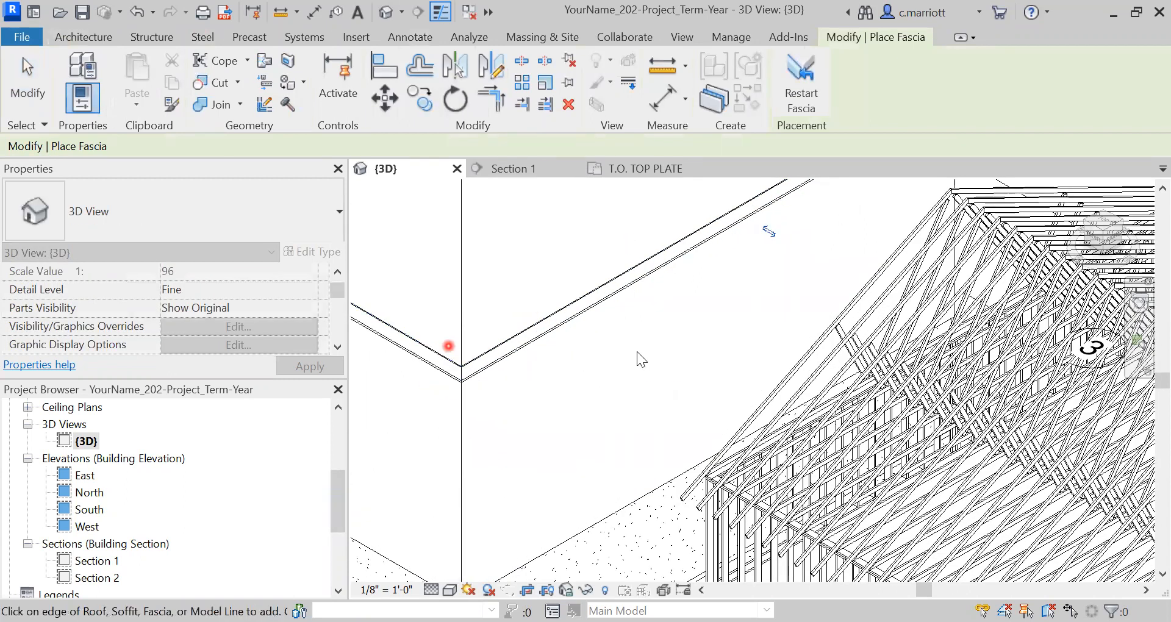
Add the same fascia along the two remaining eave edges at the back of the hip roof.
{"action": "scroll", "coordinate": [635, 349], "scroll_direction": "down", "scroll_amount": 8}
{"action": "left_click", "coordinate": [1138, 304]}
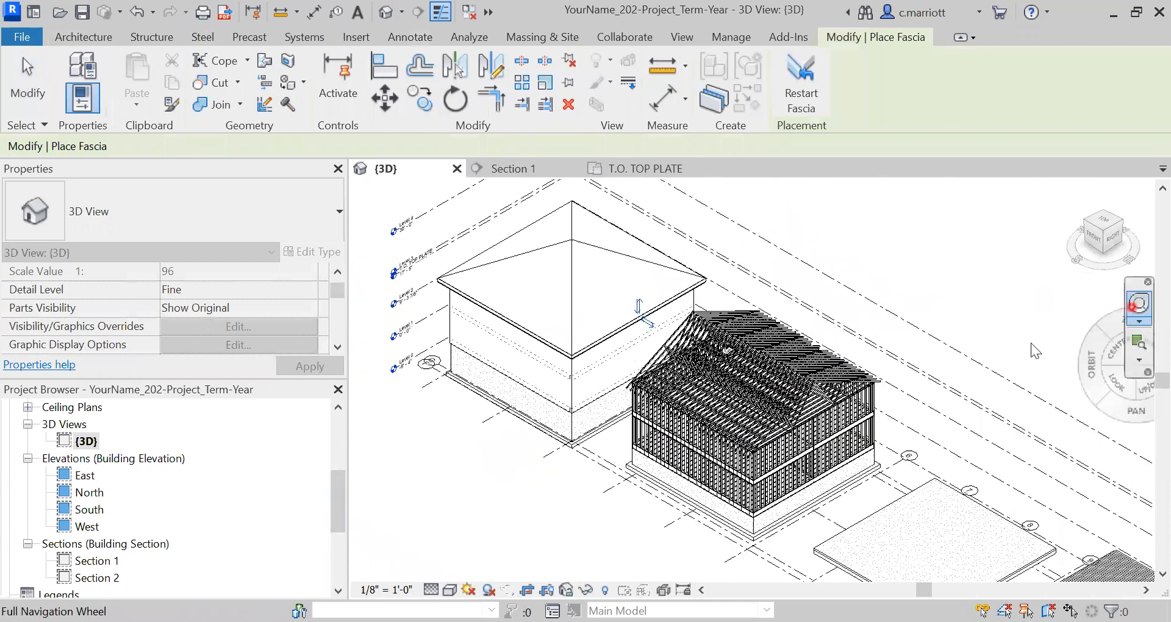
{"action": "left_click_drag", "start_coordinate": [746, 319], "coordinate": [1005, 365]}
{"action": "scroll", "coordinate": [558, 347], "scroll_direction": "up", "scroll_amount": 4}
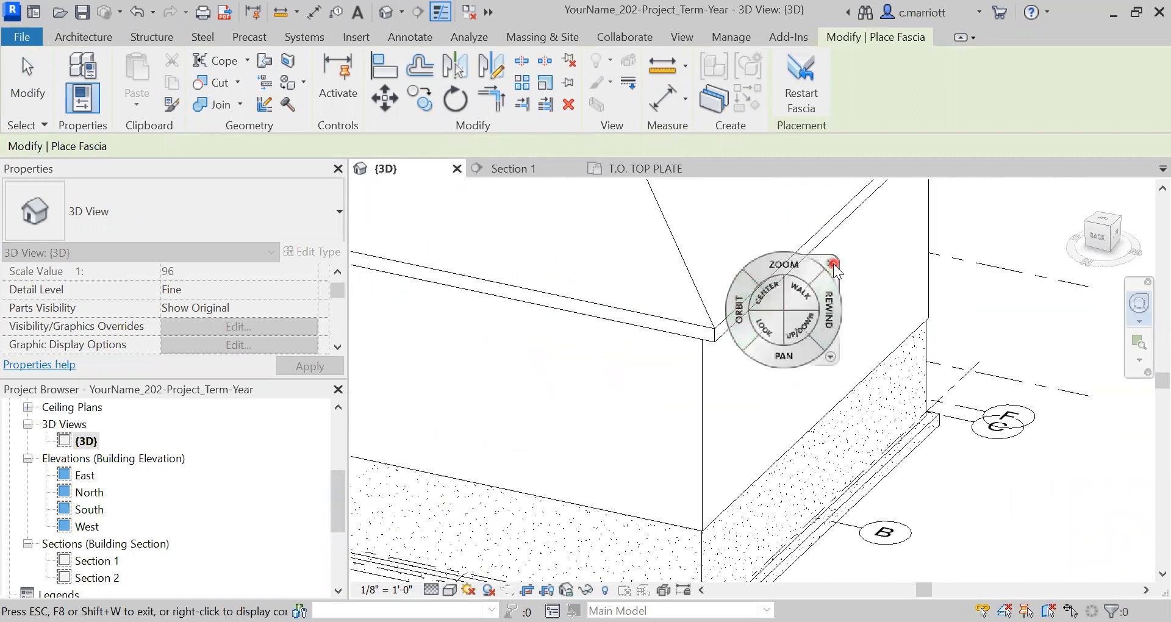
{"action": "left_click", "coordinate": [830, 263]}
{"action": "left_click", "coordinate": [784, 265]}
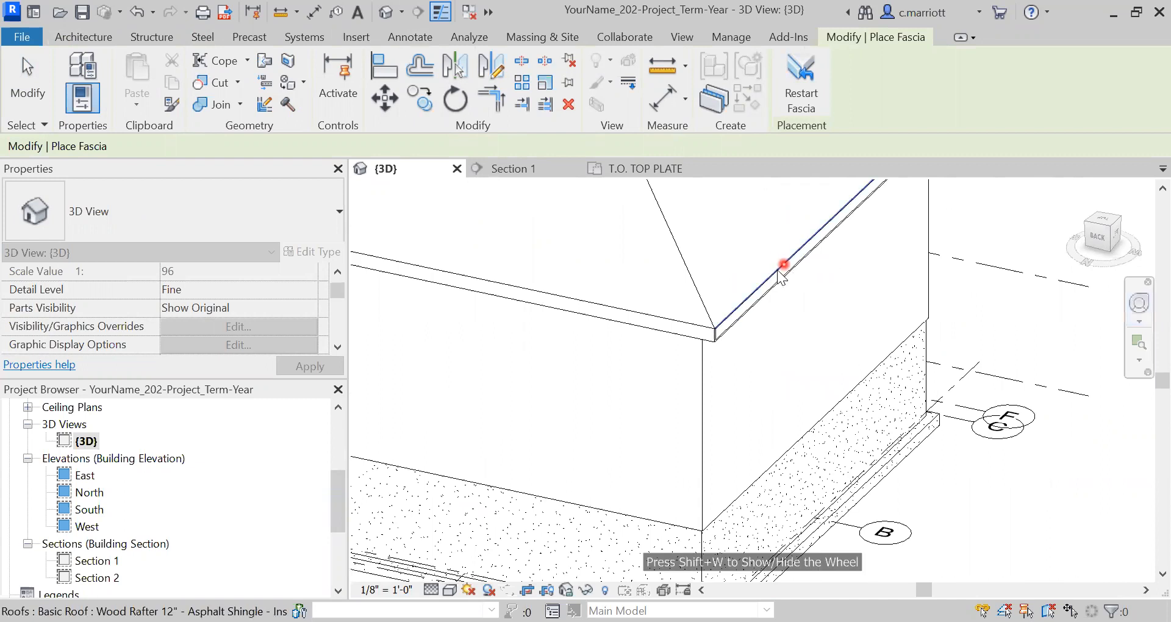
{"action": "left_click", "coordinate": [639, 316]}
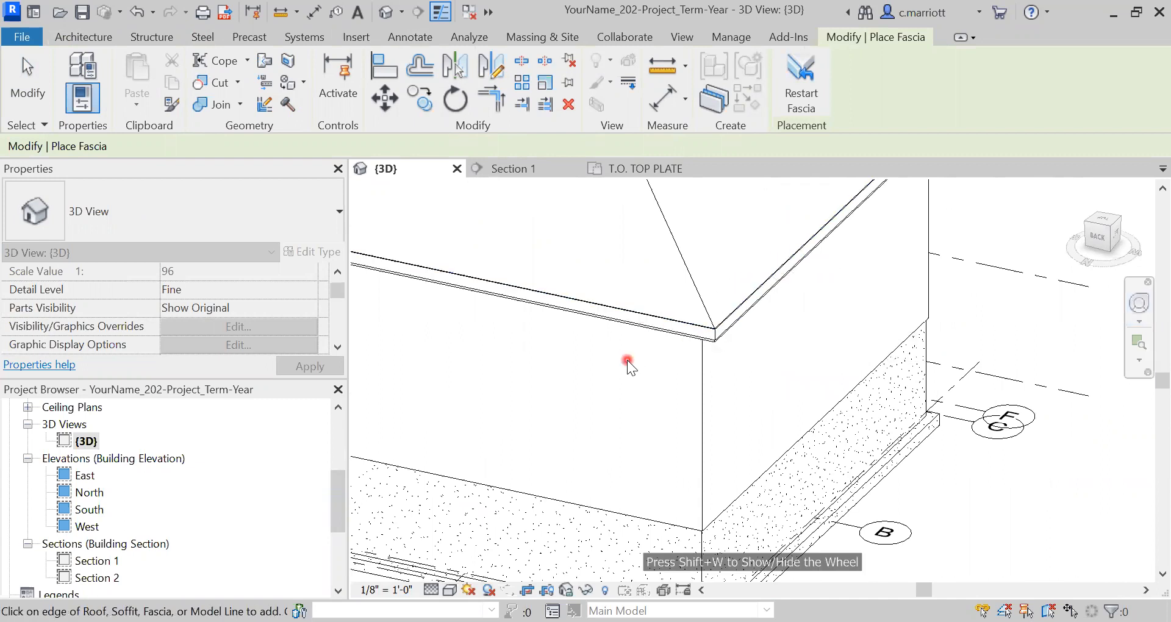
Finish placing the fascia and open Section 1 to examine how the fascia board covers the roof's plumb-cut edge at the eave.
{"action": "key", "text": "Escape"}
{"action": "key", "text": "Escape"}
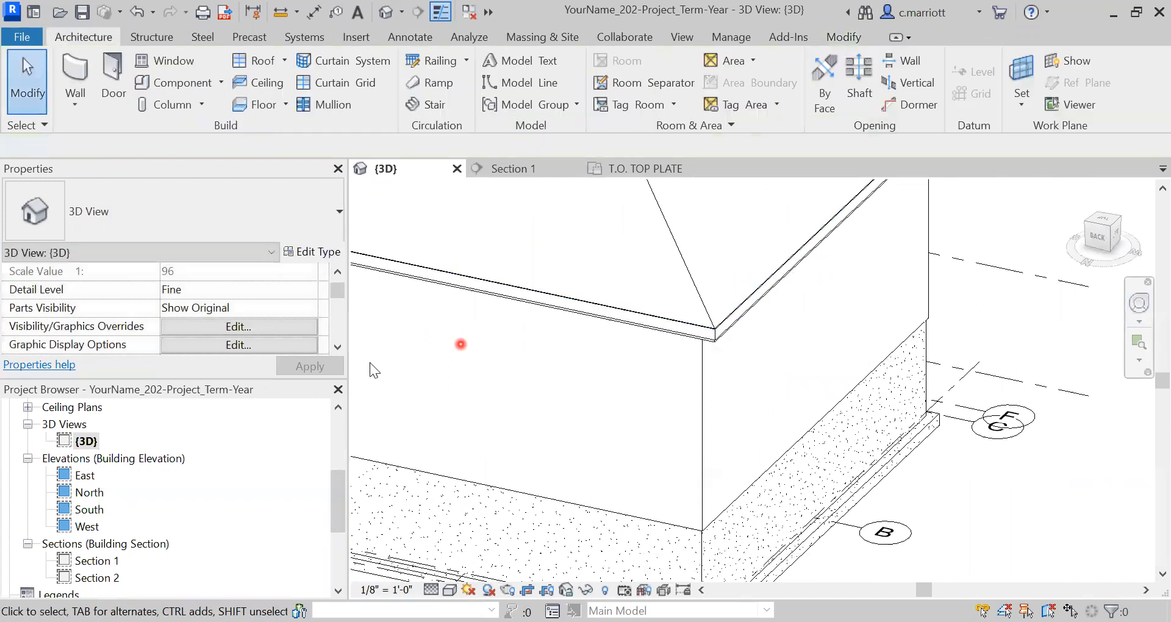
{"action": "left_click", "coordinate": [340, 437]}
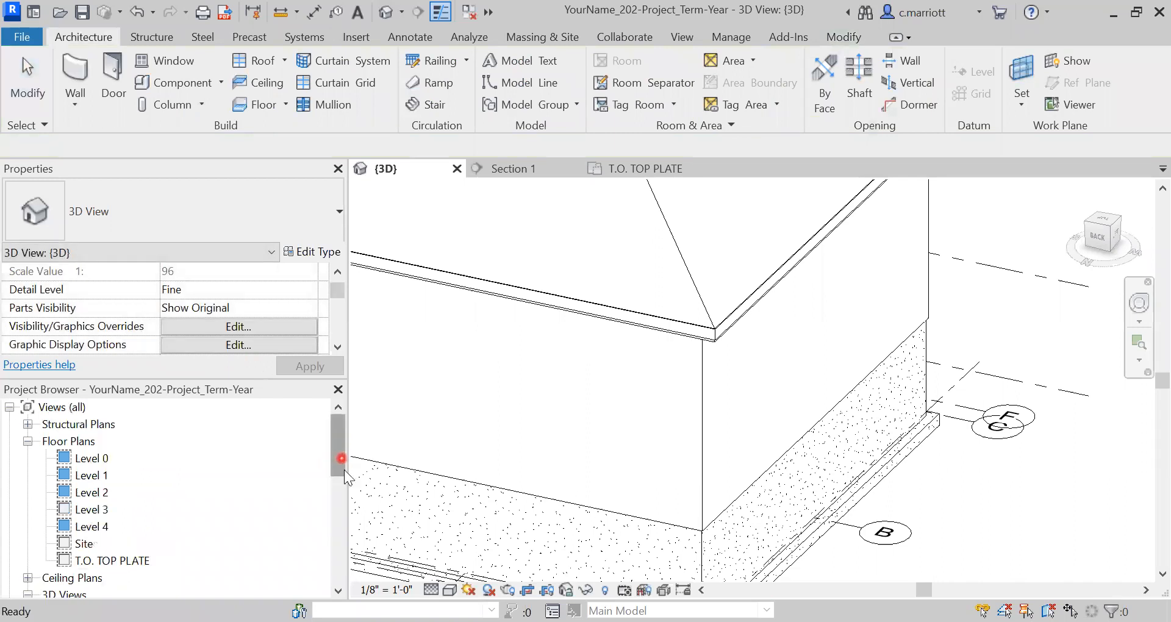
{"action": "left_click", "coordinate": [338, 548]}
{"action": "double_click", "coordinate": [86, 545]}
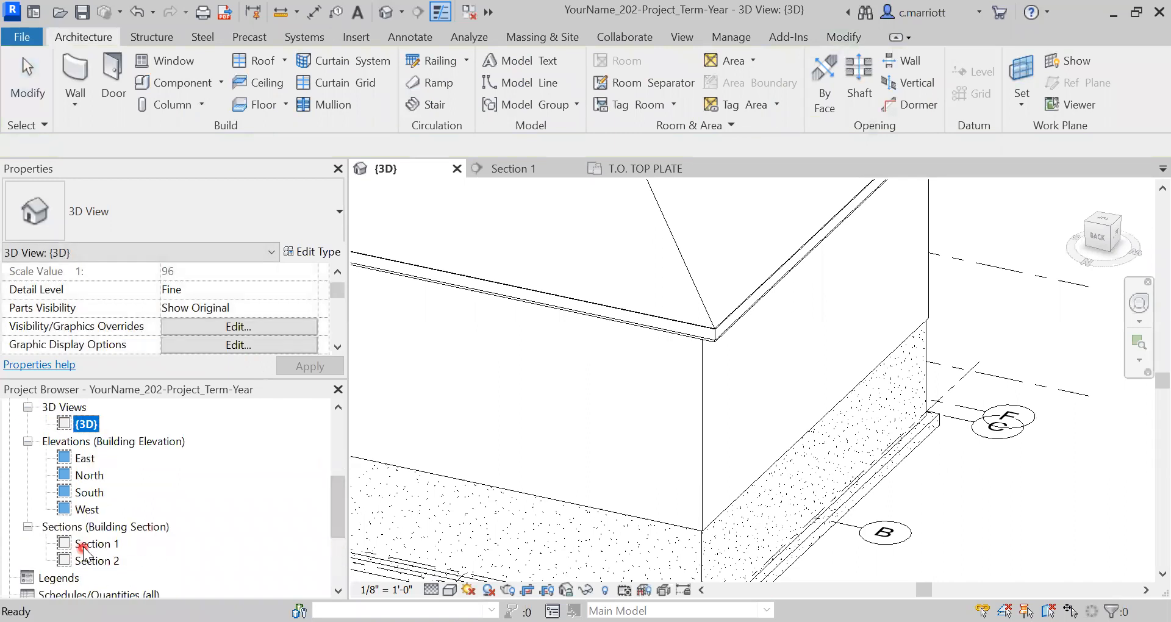
{"action": "scroll", "coordinate": [872, 421], "scroll_direction": "up", "scroll_amount": 5}
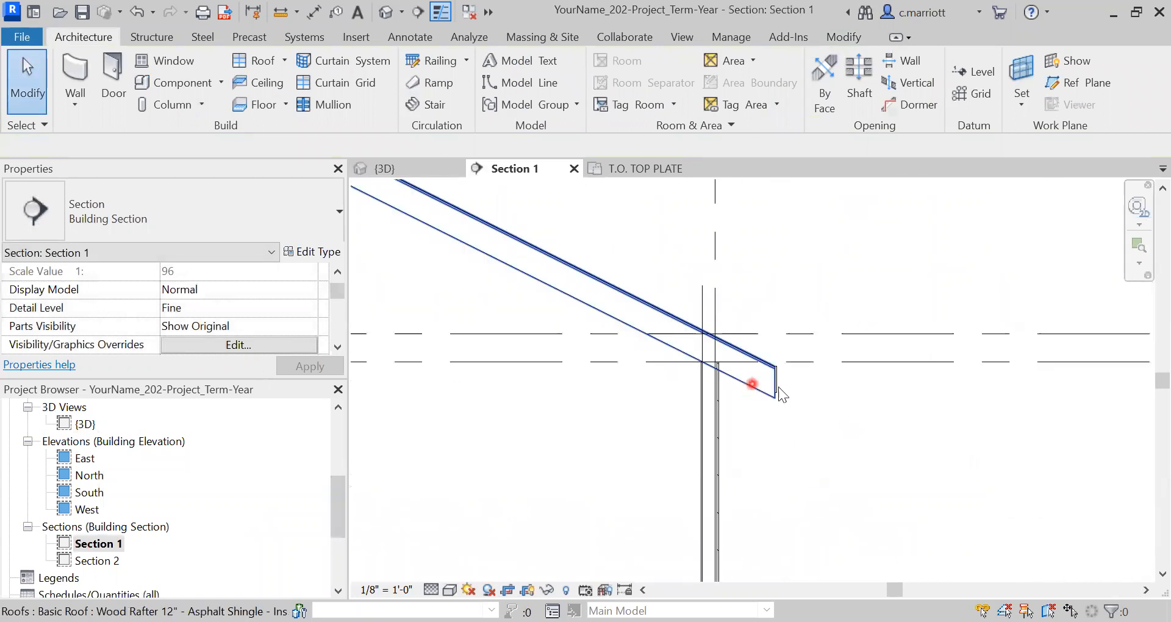
{"action": "scroll", "coordinate": [775, 394], "scroll_direction": "up", "scroll_amount": 3}
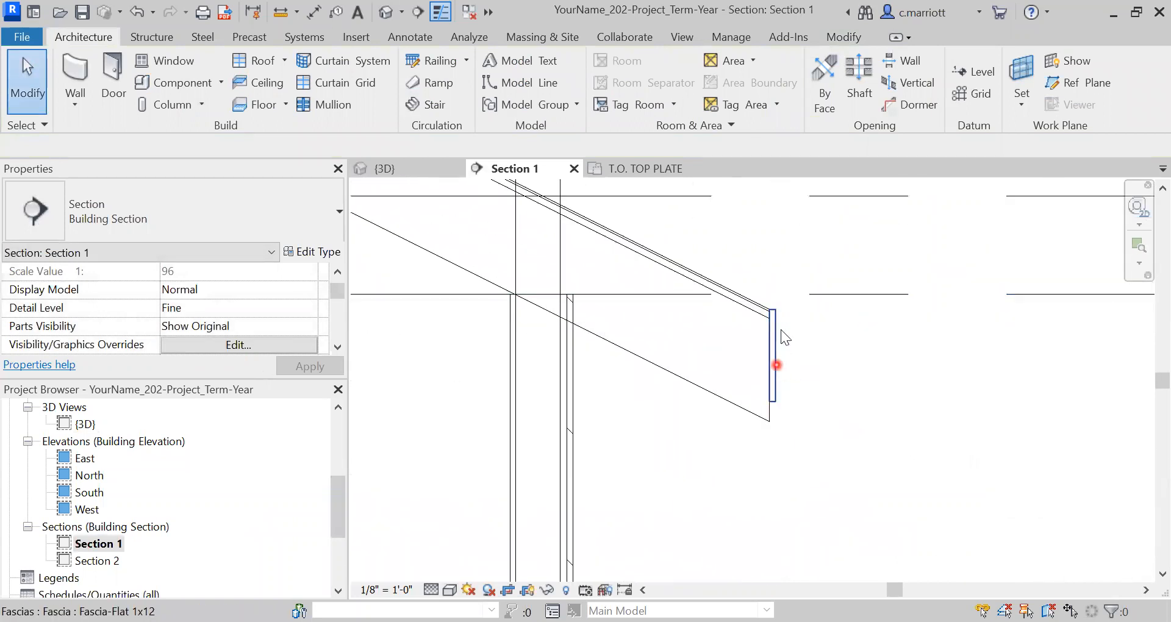
{"action": "scroll", "coordinate": [775, 406], "scroll_direction": "up", "scroll_amount": 2}
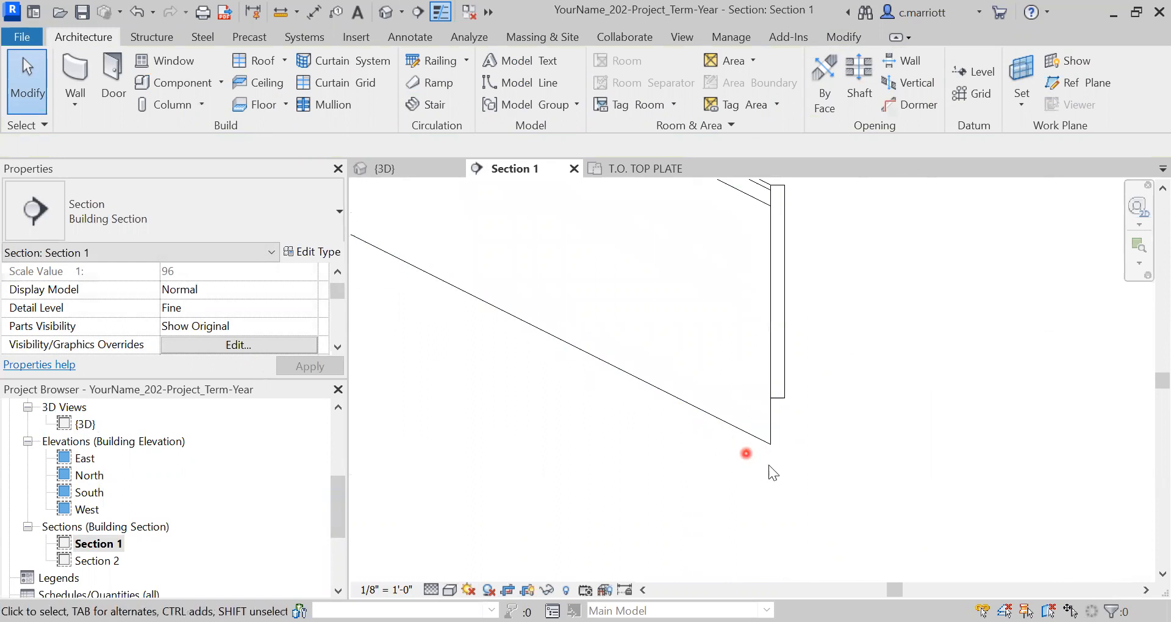
{"action": "scroll", "coordinate": [707, 405], "scroll_direction": "down", "scroll_amount": 3}
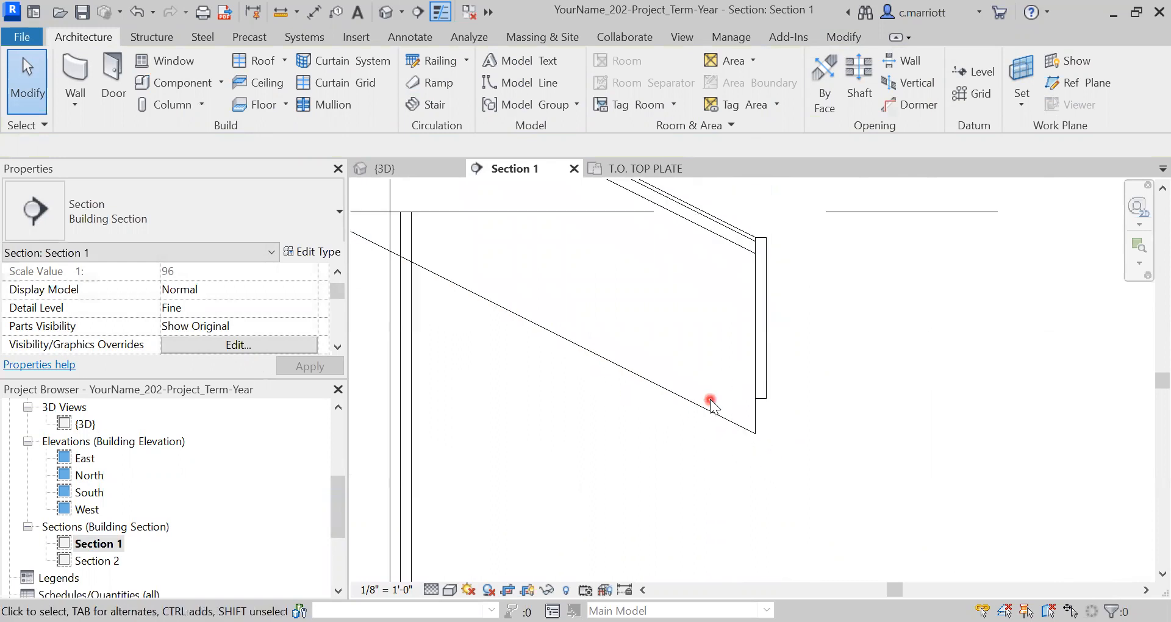
{"action": "scroll", "coordinate": [738, 395], "scroll_direction": "down", "scroll_amount": 2}
{"action": "scroll", "coordinate": [417, 463], "scroll_direction": "down", "scroll_amount": 2}
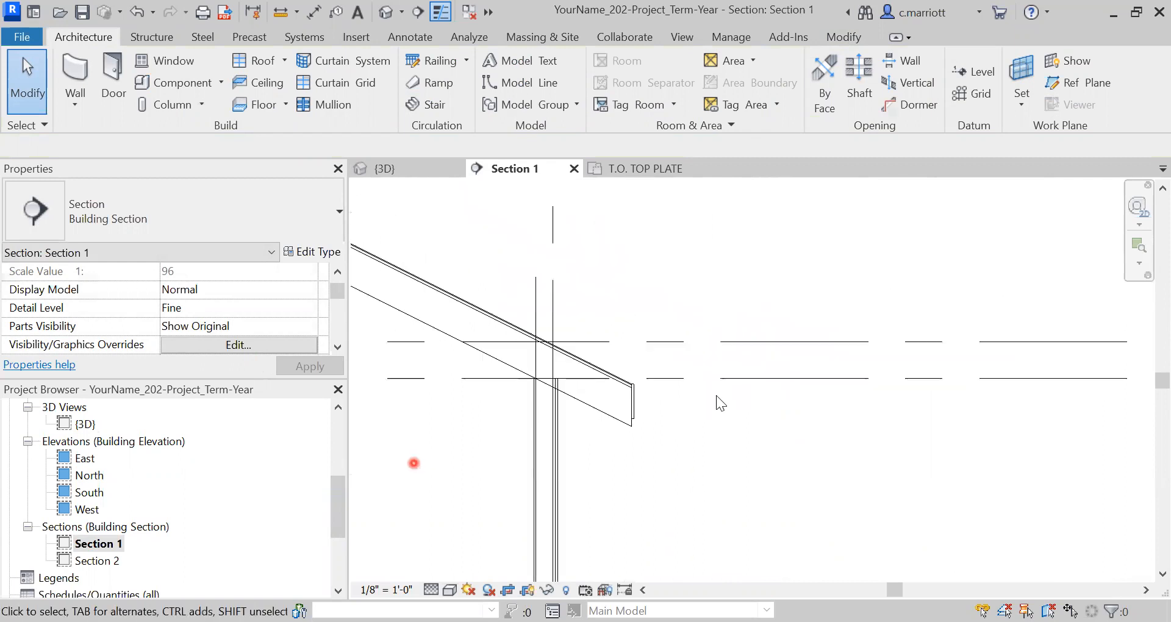
In the {3D} view, place a Bevel 5" x 5" roof gutter along the top fascia edges of the two back eaves.
{"action": "double_click", "coordinate": [75, 425]}
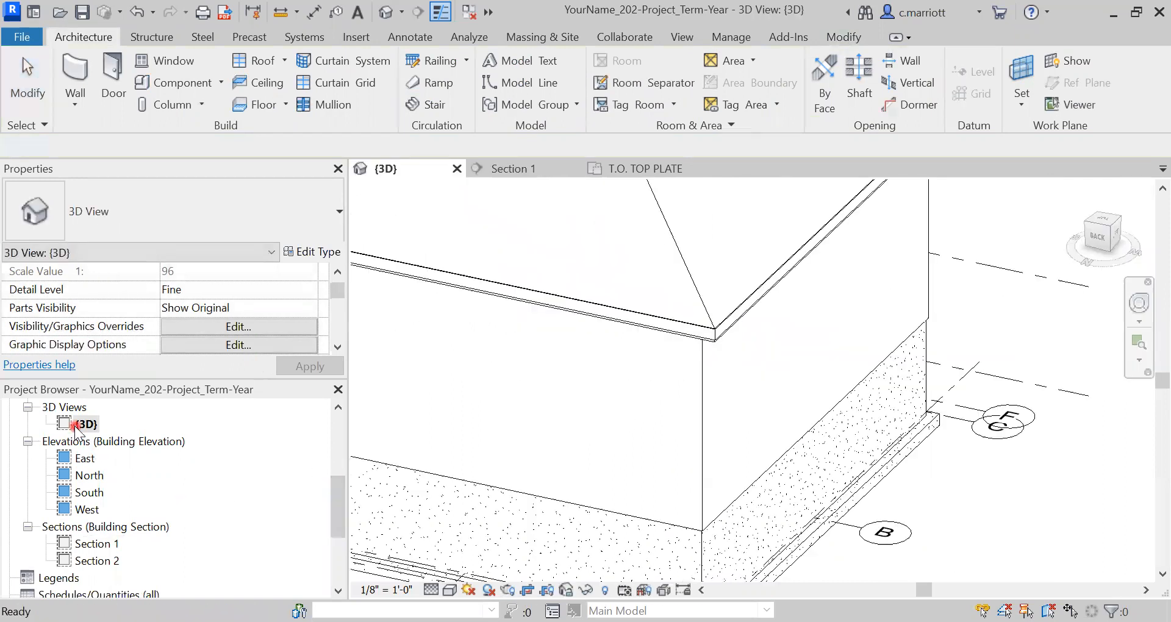
{"action": "scroll", "coordinate": [574, 429], "scroll_direction": "down", "scroll_amount": 3}
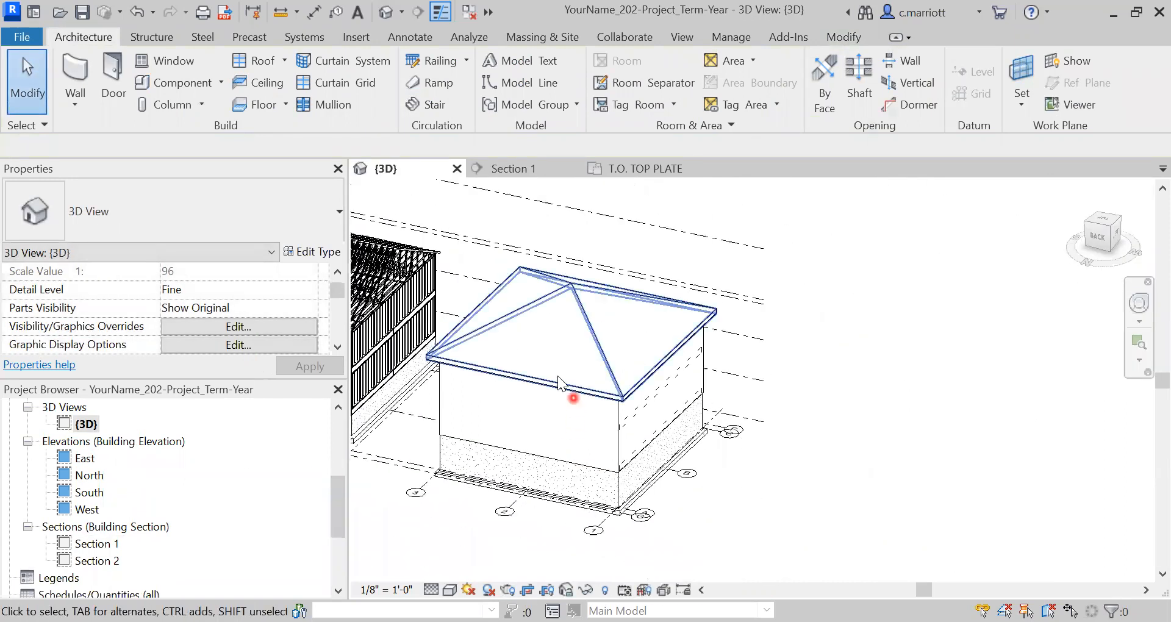
{"action": "scroll", "coordinate": [549, 372], "scroll_direction": "up", "scroll_amount": 2}
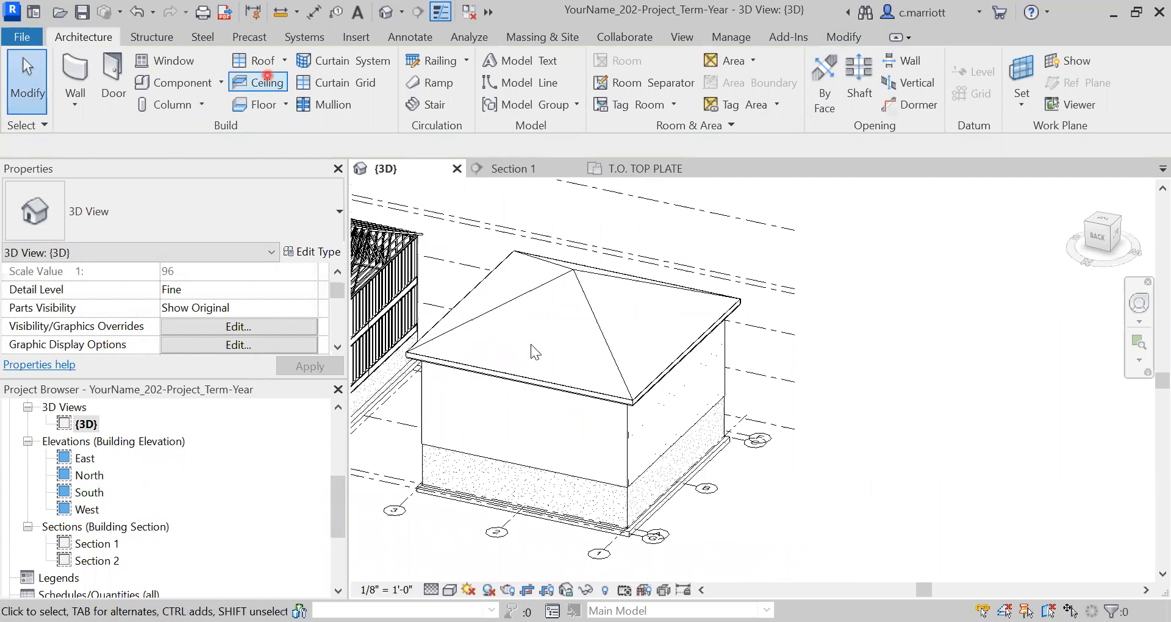
{"action": "left_click", "coordinate": [284, 60]}
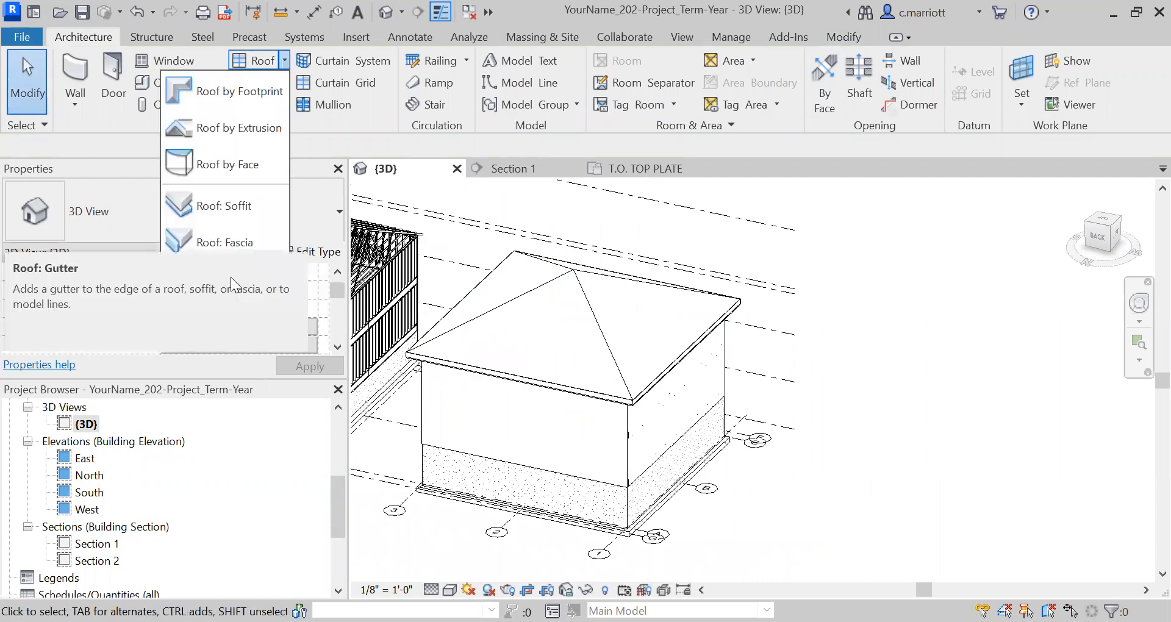
{"action": "left_click", "coordinate": [225, 278]}
{"action": "scroll", "coordinate": [610, 396], "scroll_direction": "up", "scroll_amount": 5}
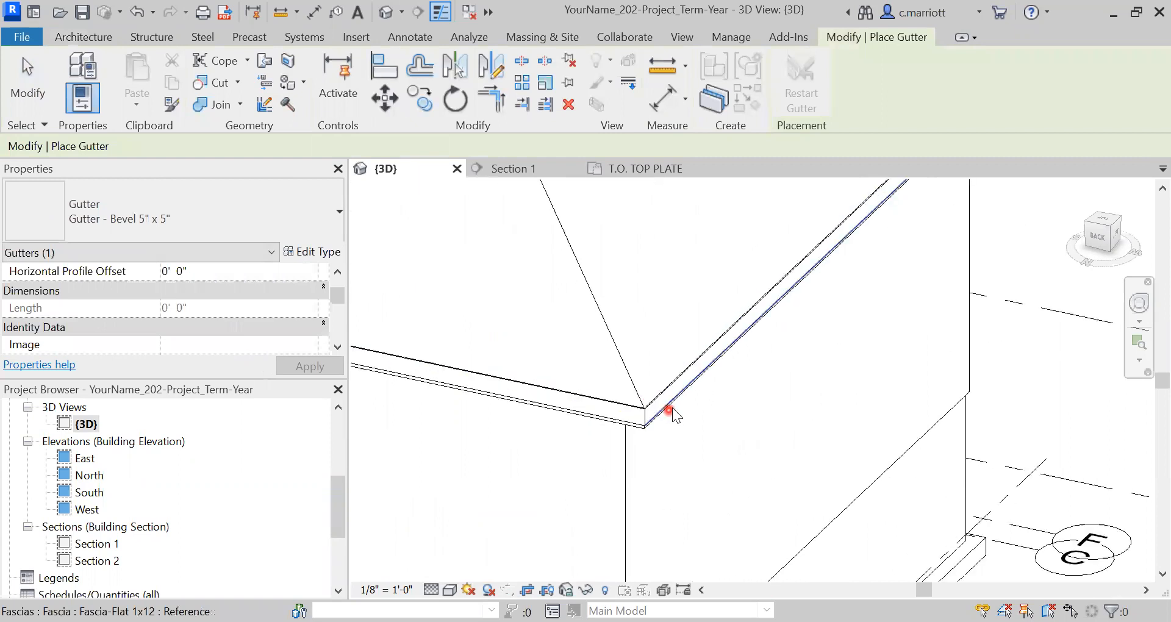
{"action": "scroll", "coordinate": [667, 384], "scroll_direction": "up", "scroll_amount": 2}
{"action": "left_click", "coordinate": [660, 371]}
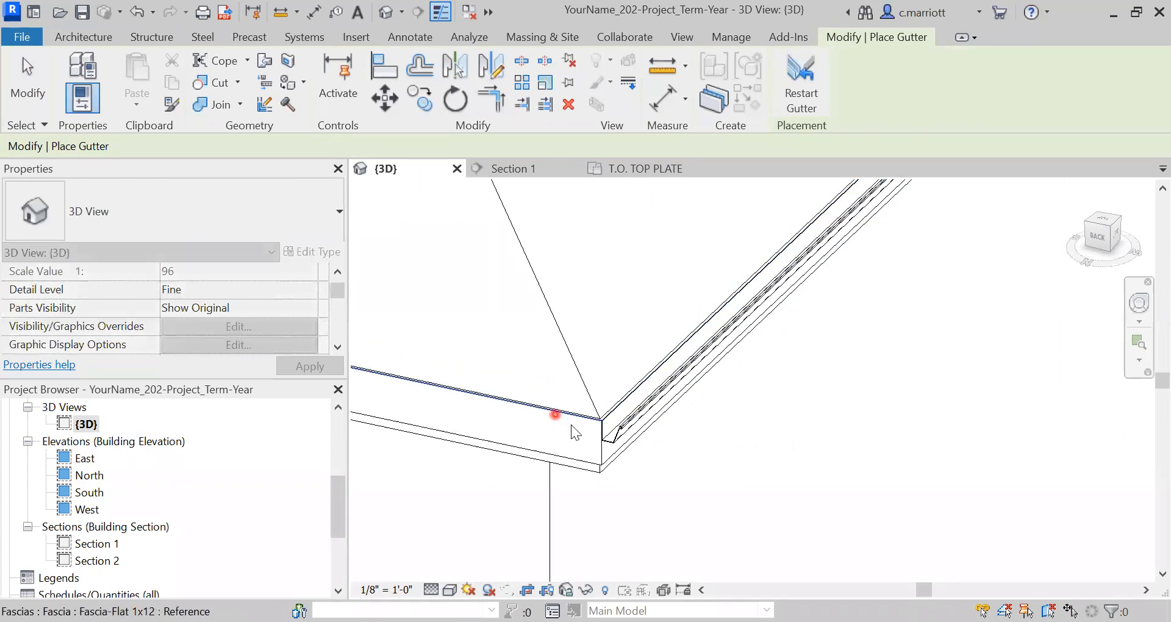
{"action": "scroll", "coordinate": [572, 426], "scroll_direction": "up", "scroll_amount": 2}
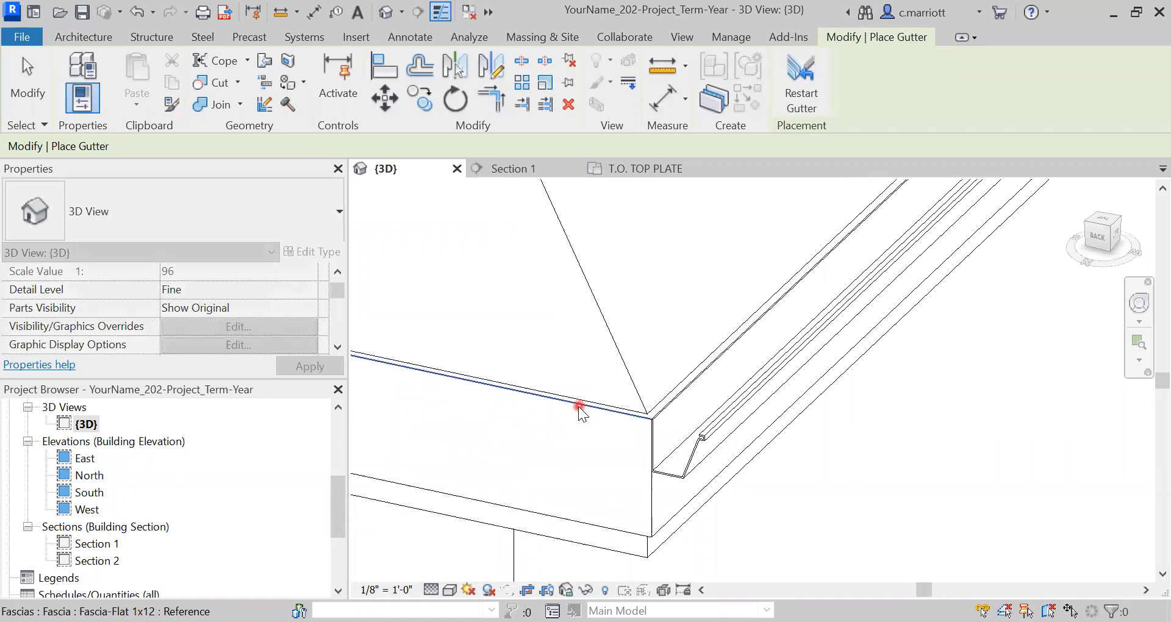
{"action": "left_click", "coordinate": [579, 406]}
Add the same gutter along the top fascia edges of the two remaining eaves at the front of the roof.
{"action": "scroll", "coordinate": [686, 402], "scroll_direction": "down", "scroll_amount": 4}
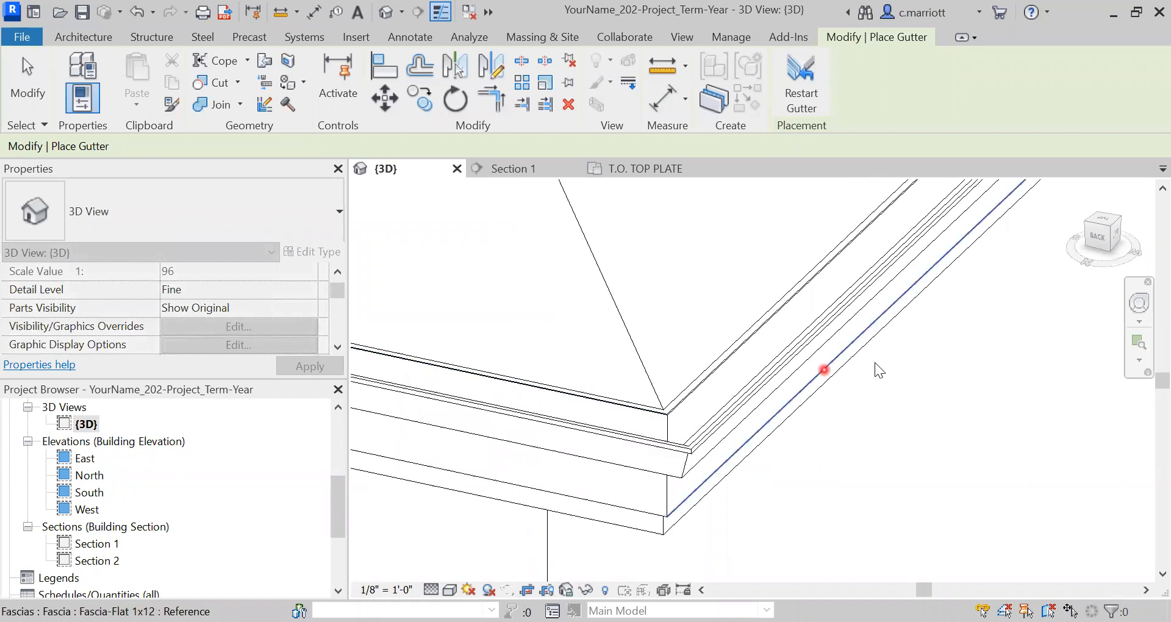
{"action": "left_click", "coordinate": [1140, 304]}
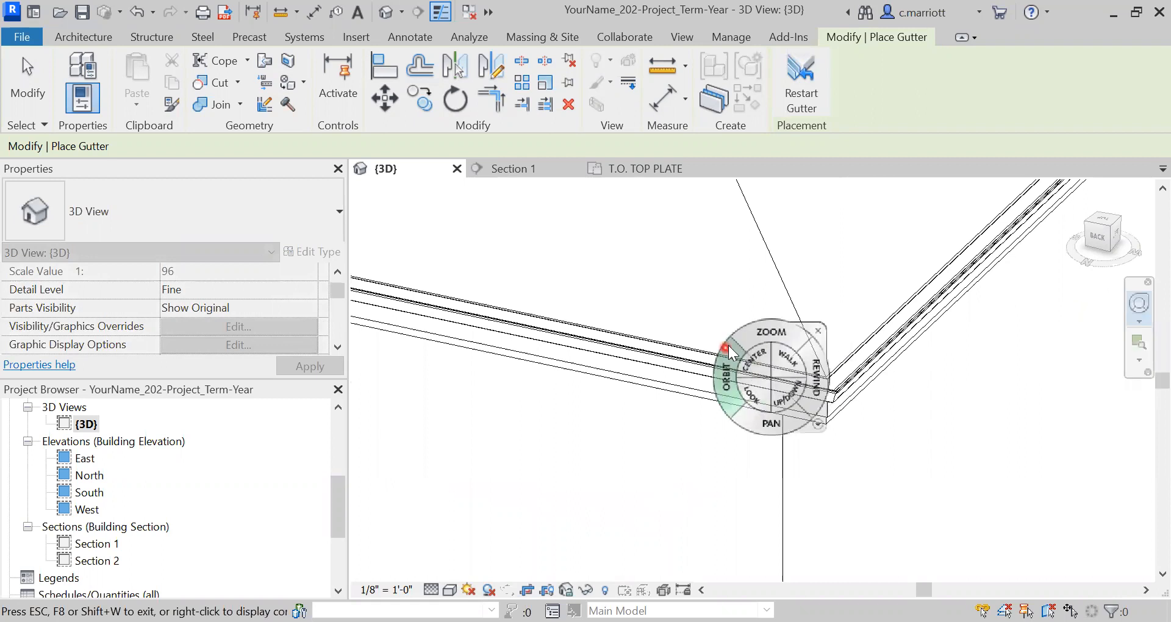
{"action": "scroll", "coordinate": [732, 357], "scroll_direction": "down", "scroll_amount": 5}
{"action": "scroll", "coordinate": [732, 360], "scroll_direction": "down", "scroll_amount": 4}
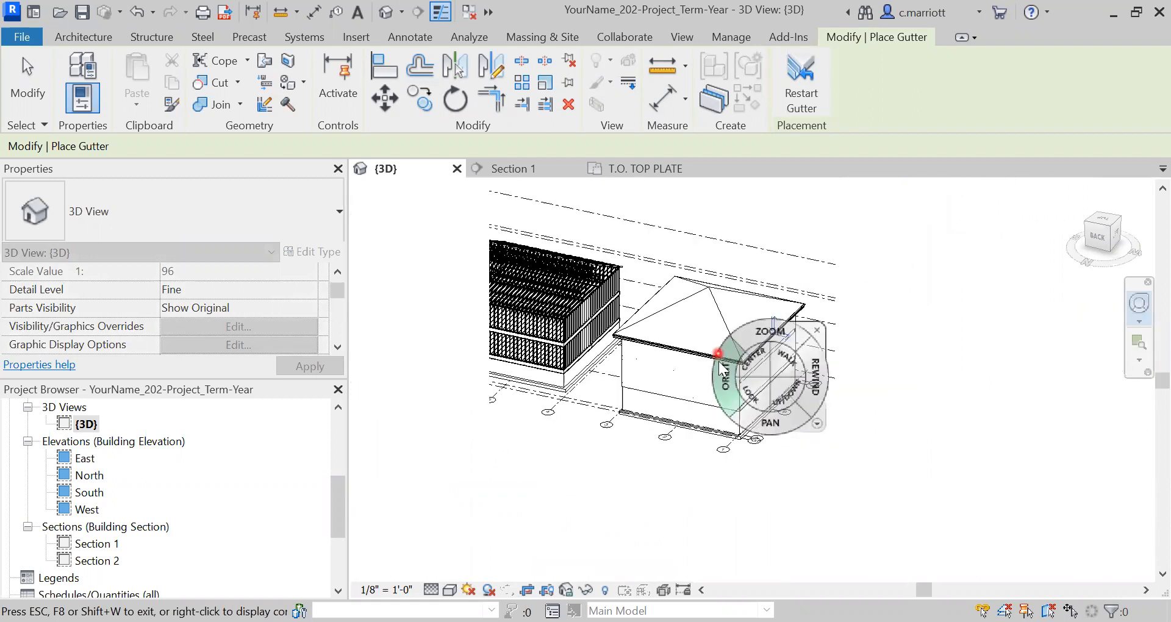
{"action": "left_click_drag", "start_coordinate": [724, 373], "coordinate": [1074, 393]}
{"action": "left_click", "coordinate": [1139, 303]}
{"action": "left_click_drag", "start_coordinate": [626, 345], "coordinate": [701, 403]}
{"action": "scroll", "coordinate": [704, 339], "scroll_direction": "up", "scroll_amount": 3}
{"action": "scroll", "coordinate": [705, 338], "scroll_direction": "up", "scroll_amount": 6}
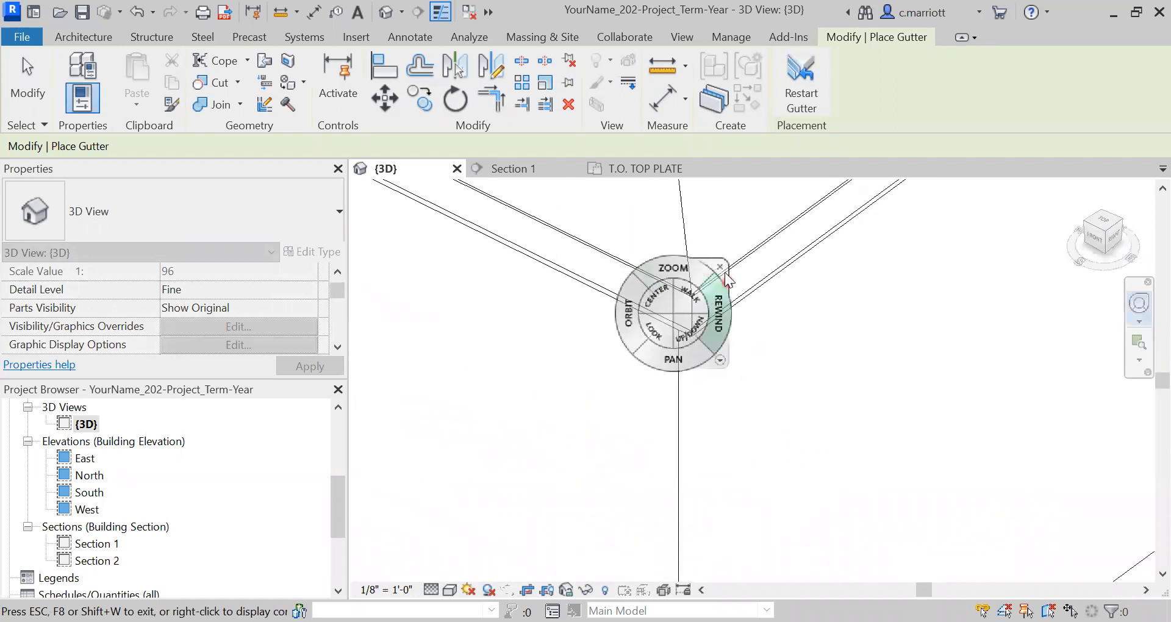
{"action": "left_click", "coordinate": [722, 267]}
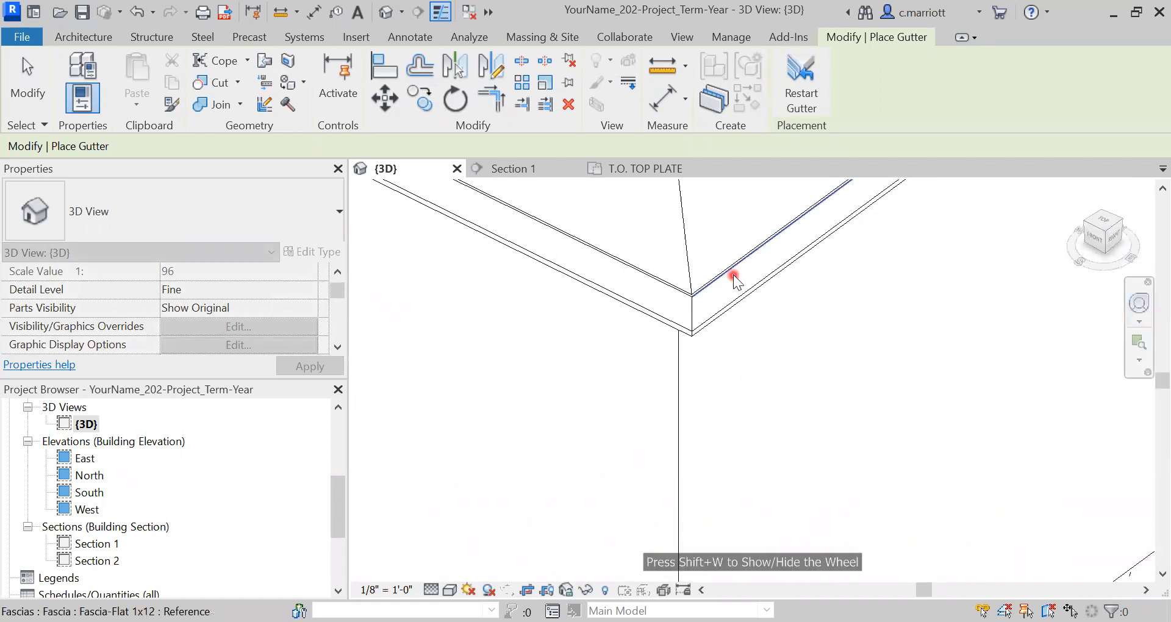
{"action": "left_click", "coordinate": [669, 293]}
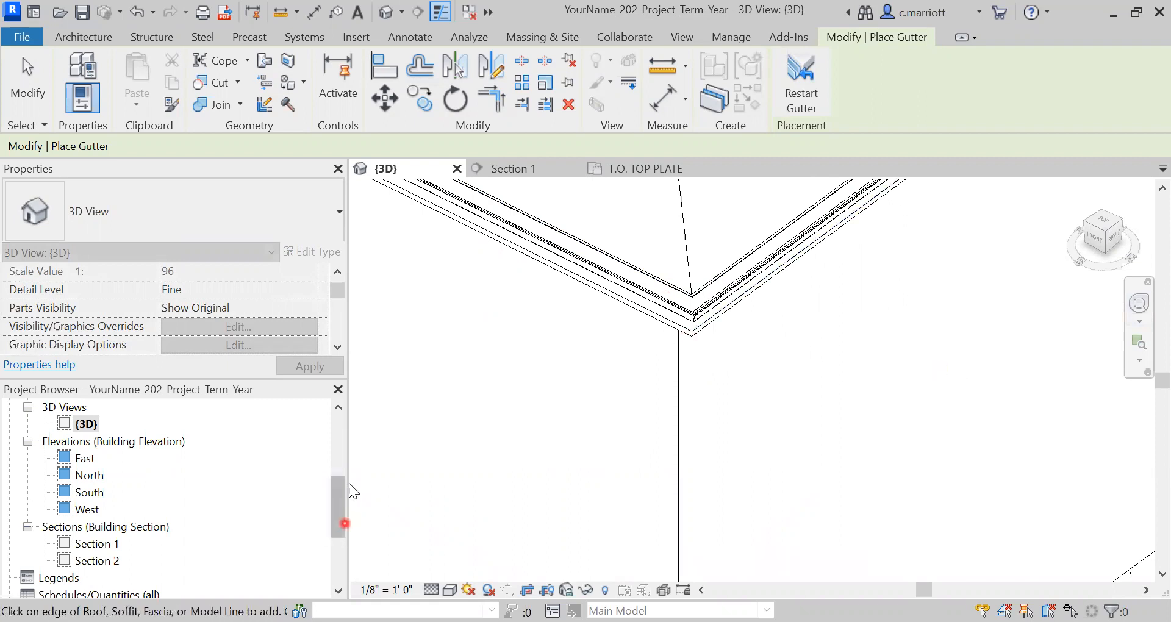
Open the T.O. TOP PLATE floor plan and check that the gutter runs around the whole hip roof.
{"action": "left_click", "coordinate": [338, 432]}
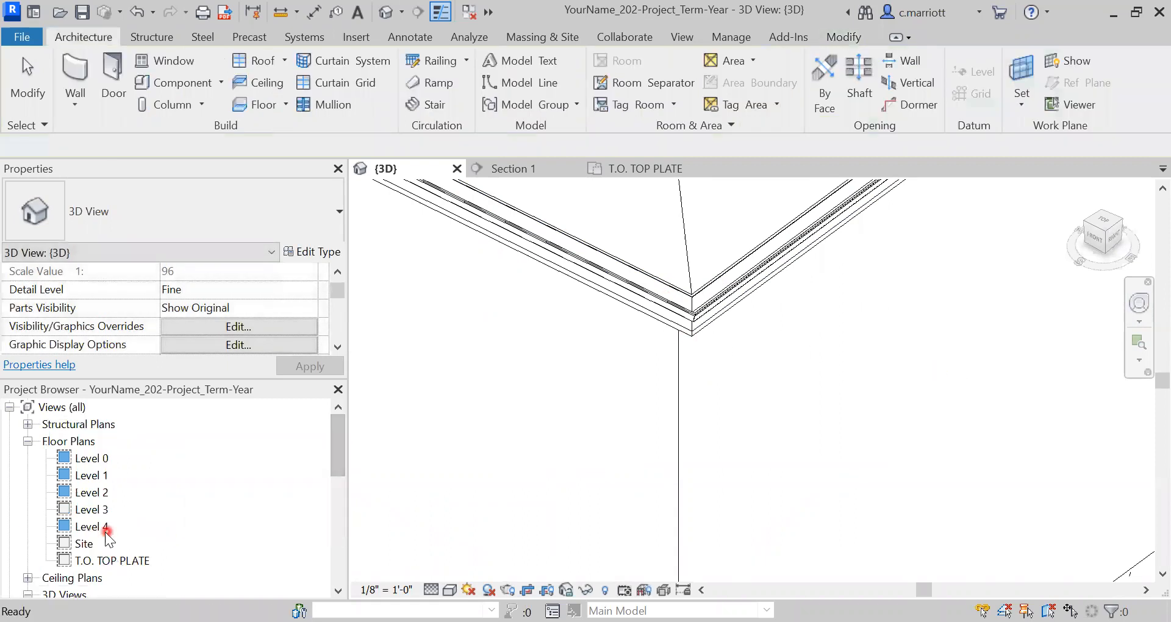
{"action": "double_click", "coordinate": [93, 561]}
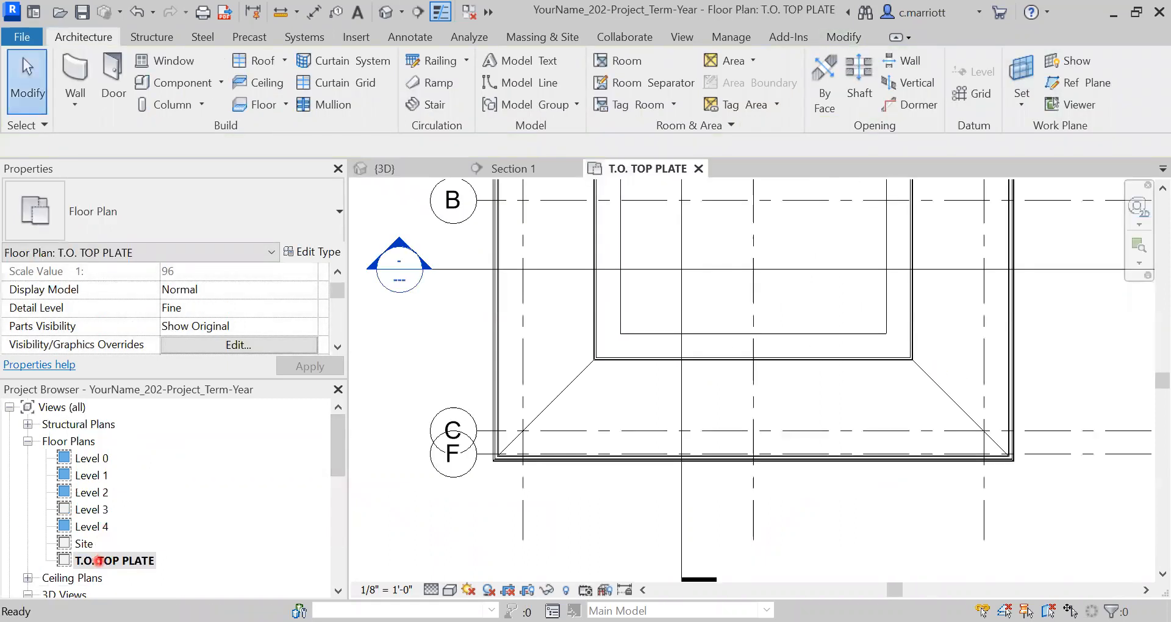
{"action": "scroll", "coordinate": [952, 380], "scroll_direction": "down", "scroll_amount": 5}
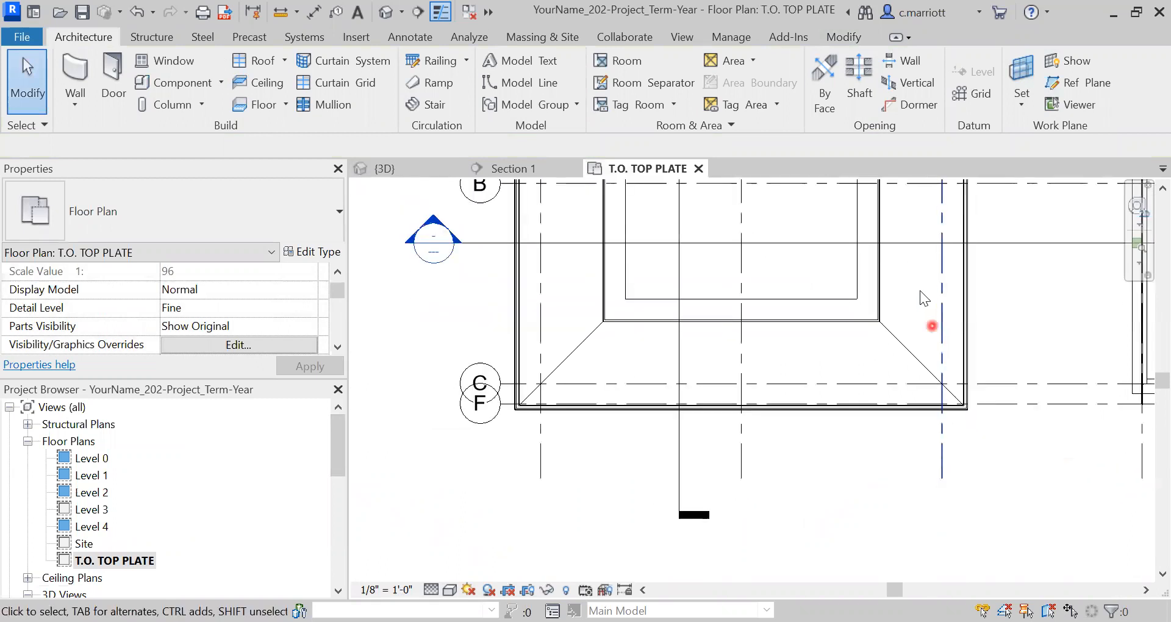
{"action": "middle_click_drag", "start_coordinate": [955, 380], "coordinate": [920, 510]}
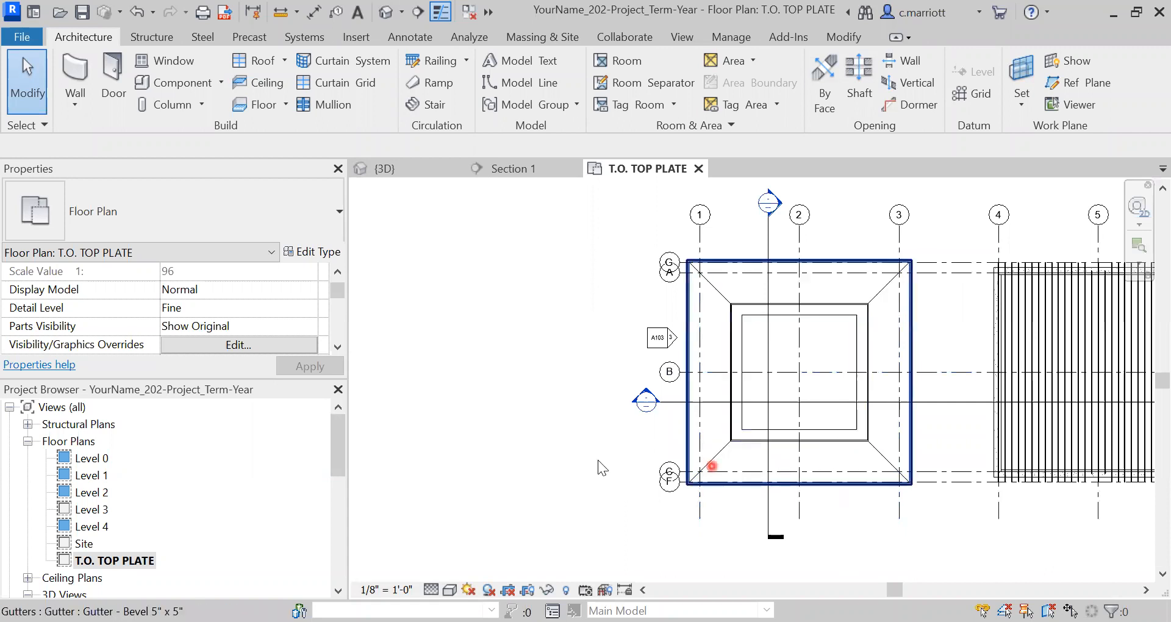
{"action": "scroll", "coordinate": [597, 459], "scroll_direction": "down", "scroll_amount": 1}
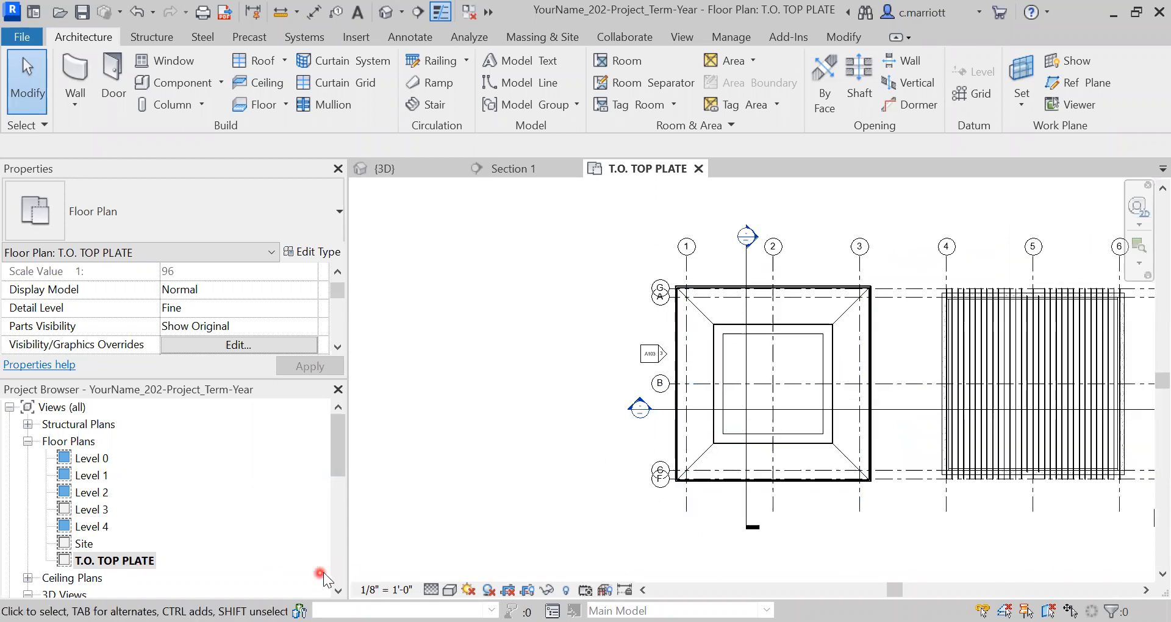
Open Section 1 and examine the gutter profile against the fascia and the overhang at the eave.
{"action": "scroll", "coordinate": [332, 577], "scroll_direction": "down", "scroll_amount": 4}
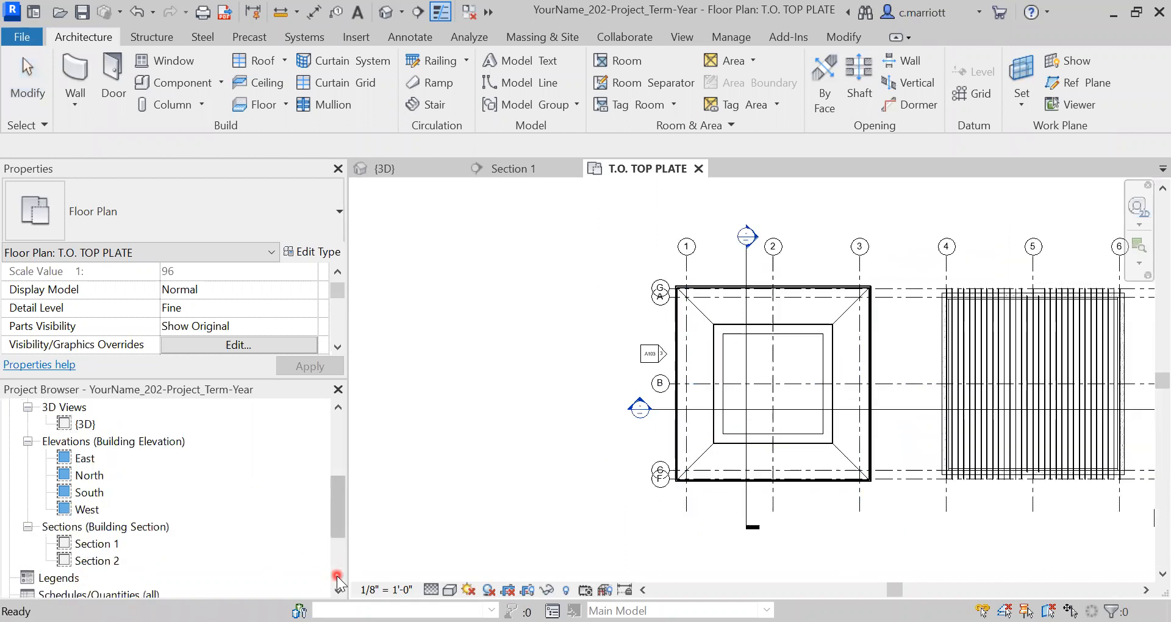
{"action": "double_click", "coordinate": [97, 544]}
{"action": "scroll", "coordinate": [604, 375], "scroll_direction": "up", "scroll_amount": 5}
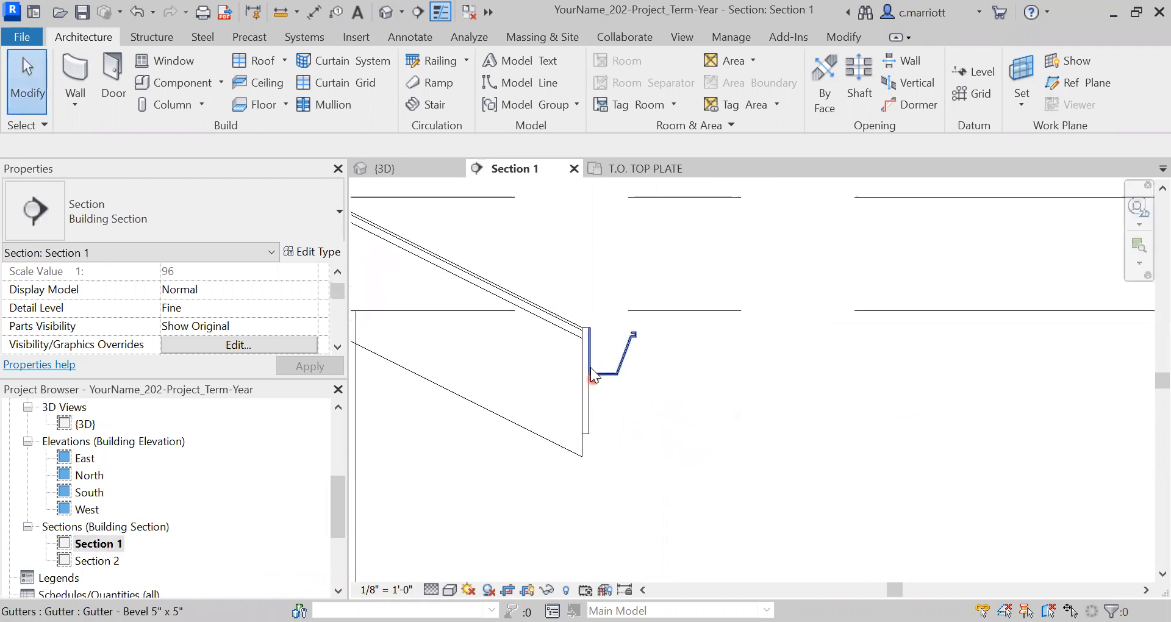
{"action": "scroll", "coordinate": [635, 347], "scroll_direction": "down", "scroll_amount": 5}
{"action": "middle_click_drag", "start_coordinate": [571, 452], "coordinate": [757, 461]}
{"action": "scroll", "coordinate": [737, 433], "scroll_direction": "up", "scroll_amount": 5}
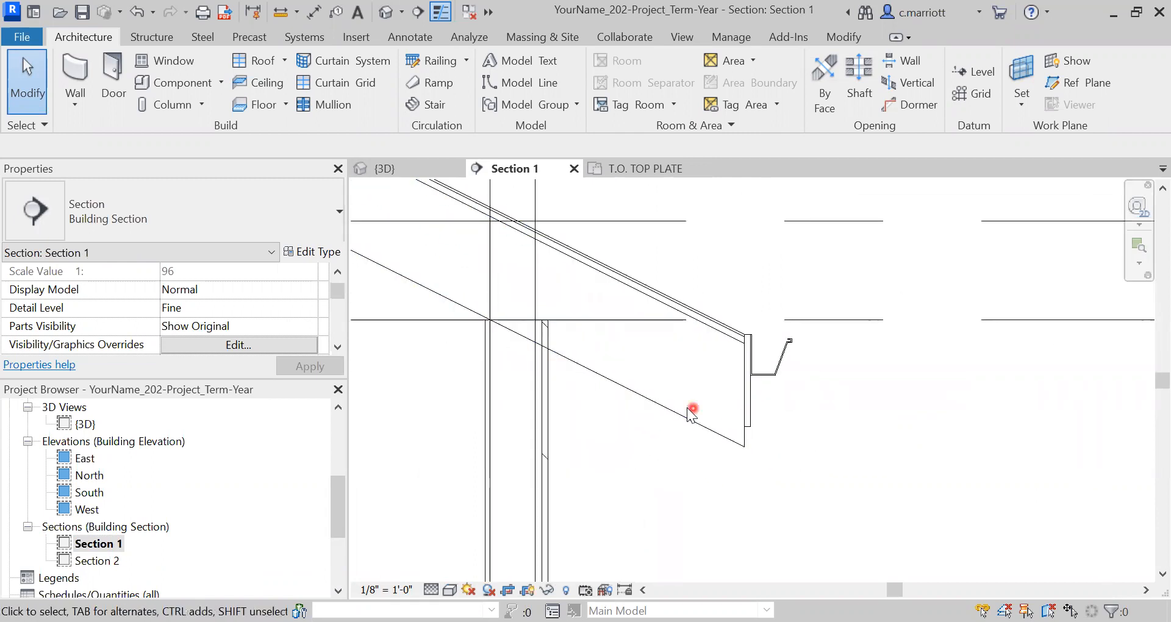
Select the roof in section and try the Two Cut - Square rafter cut on it.
{"action": "left_click", "coordinate": [587, 371]}
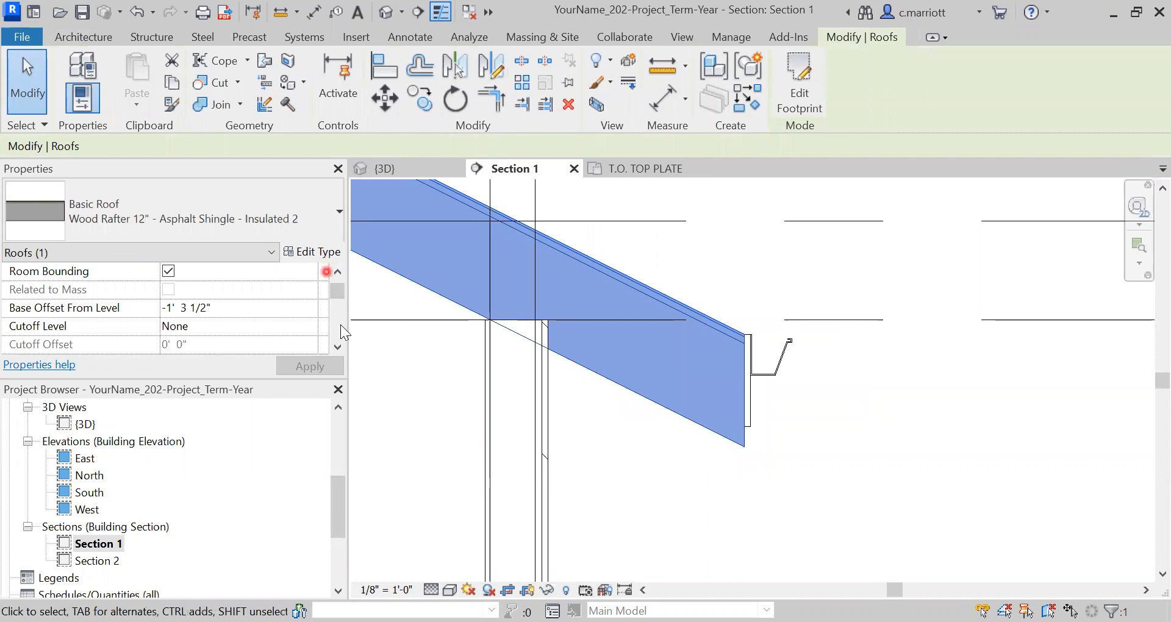
{"action": "left_click", "coordinate": [338, 347]}
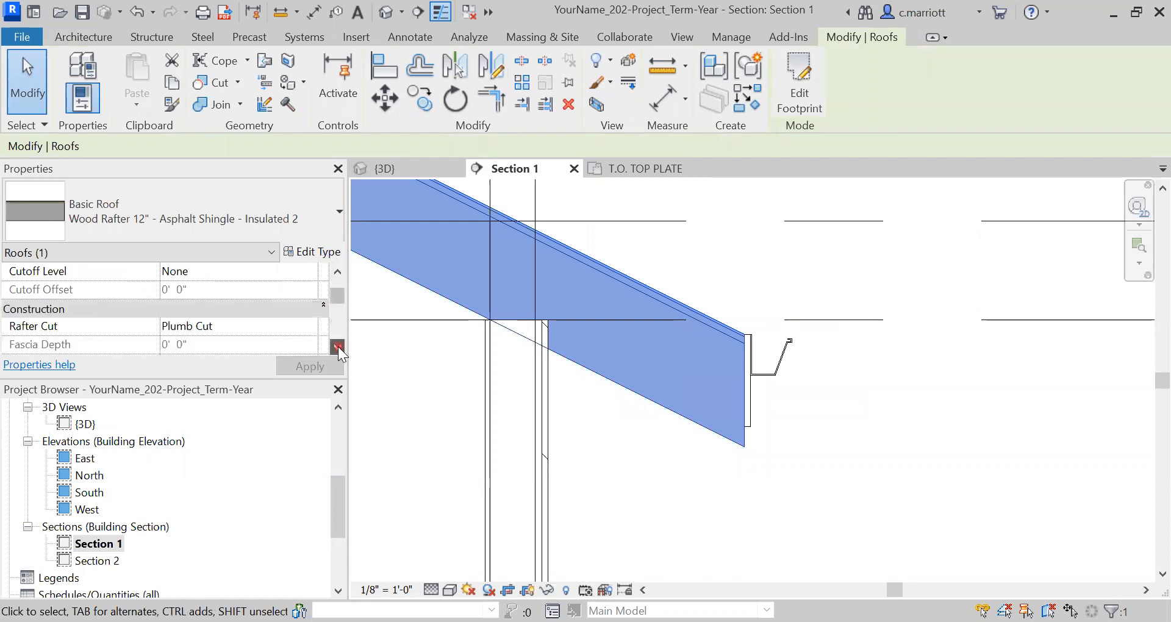
{"action": "left_click", "coordinate": [338, 346]}
{"action": "left_click", "coordinate": [55, 316]}
{"action": "left_click", "coordinate": [178, 309]}
{"action": "left_click", "coordinate": [310, 314]}
{"action": "left_click", "coordinate": [310, 307]}
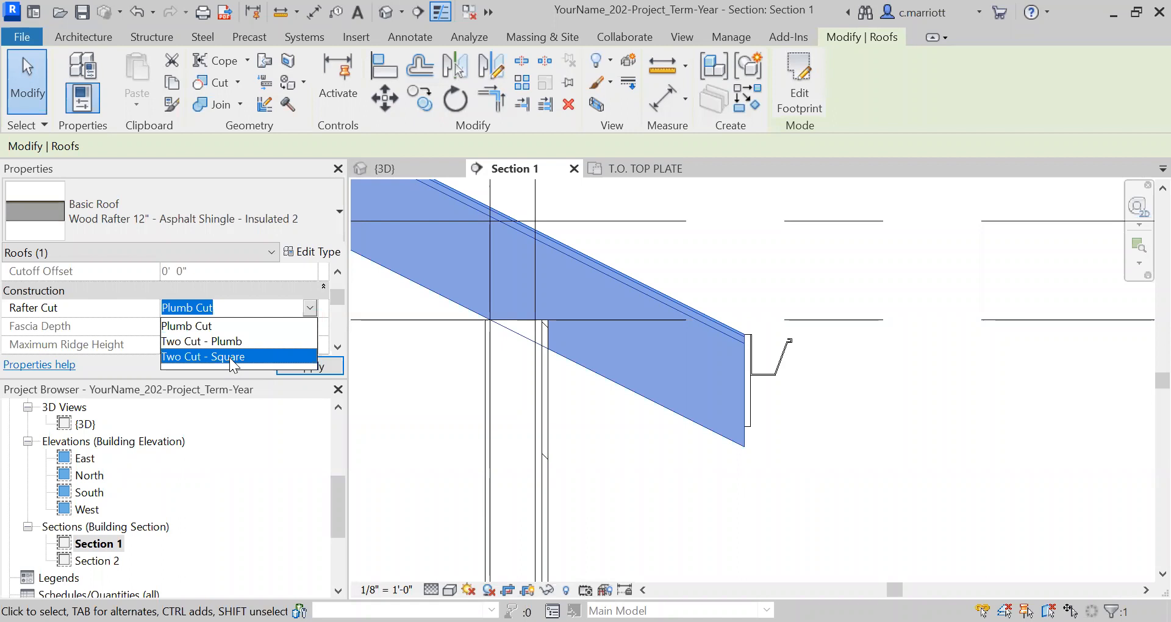
{"action": "left_click", "coordinate": [286, 357]}
{"action": "left_click", "coordinate": [308, 364]}
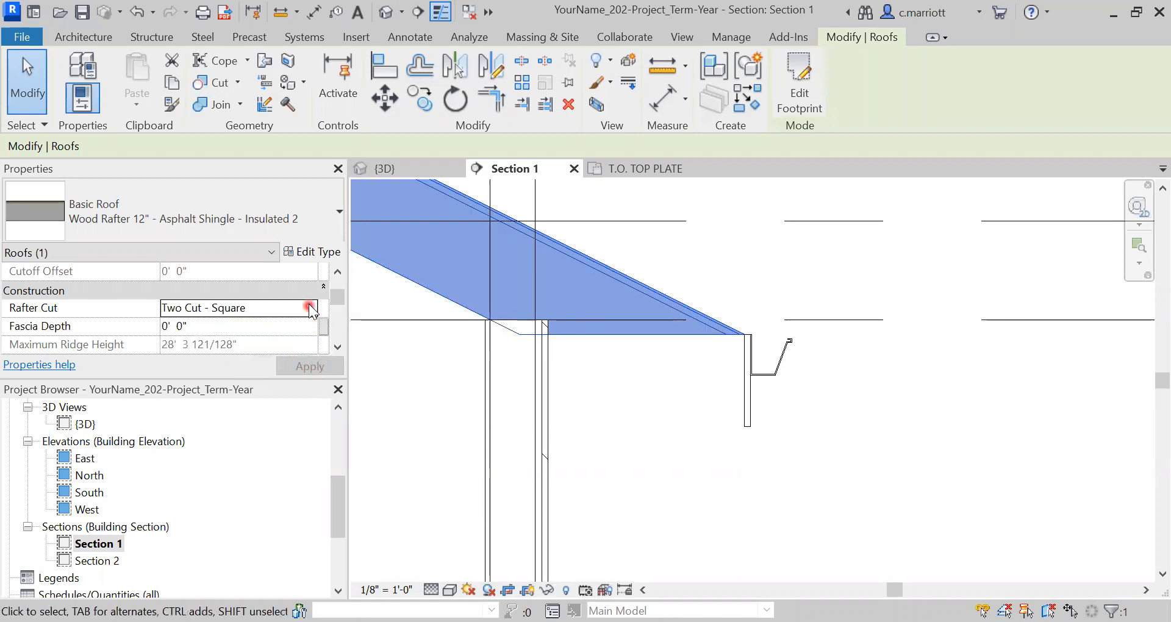
Set the roof's rafter cut to Two Cut - Plumb and apply it.
{"action": "key", "text": "alt+Down"}
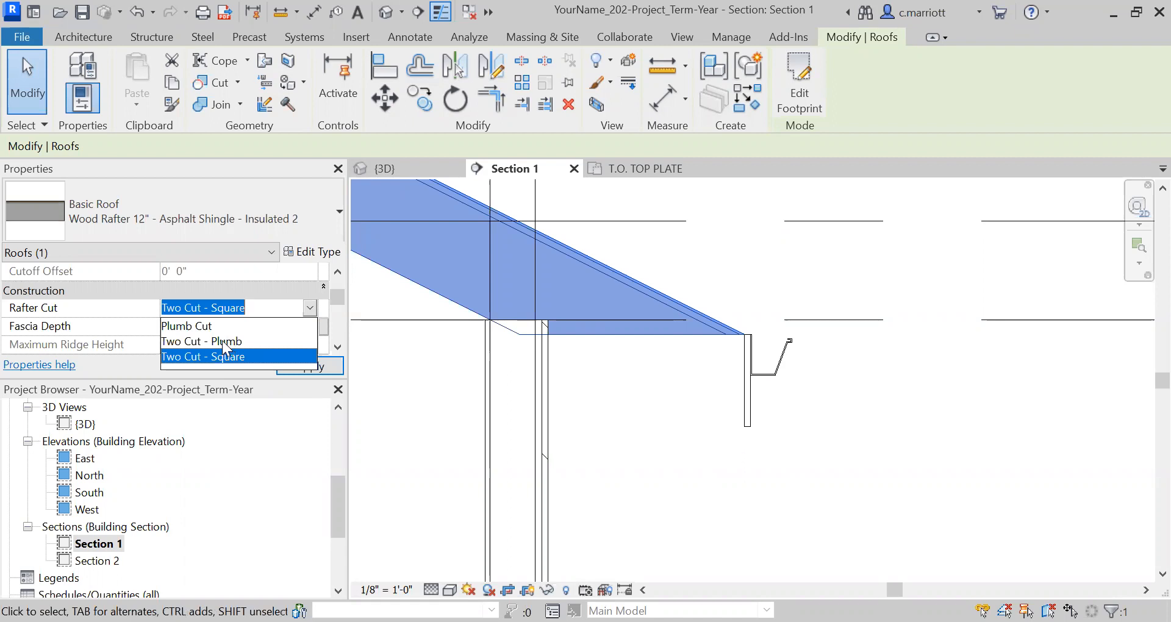
{"action": "left_click", "coordinate": [226, 341]}
{"action": "left_click", "coordinate": [314, 367]}
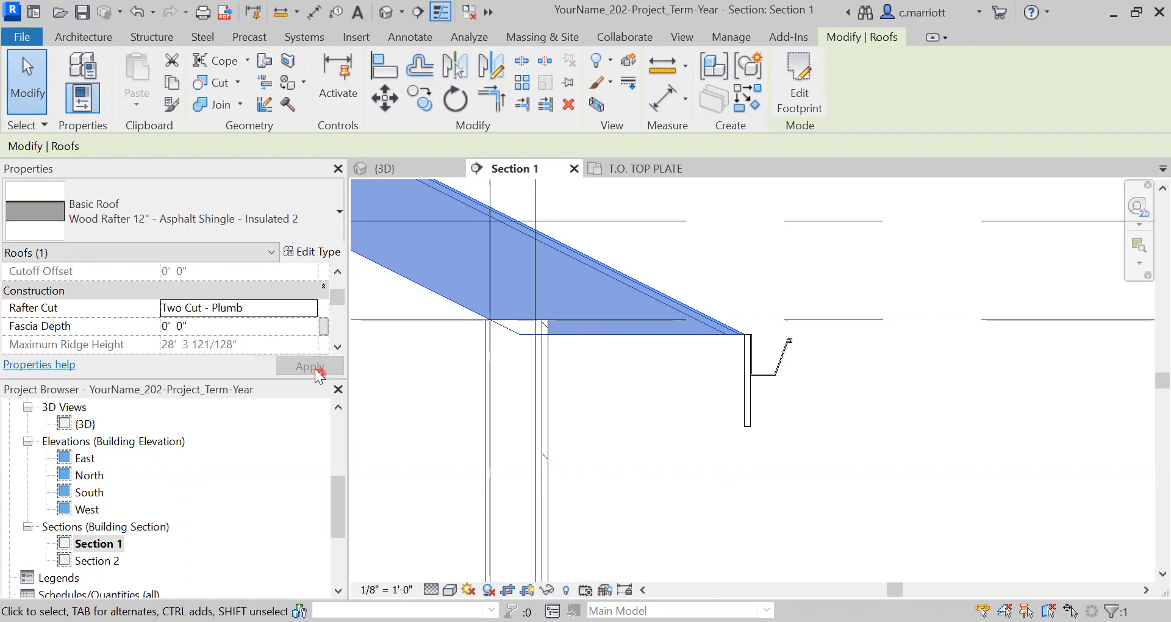
{"action": "left_click", "coordinate": [290, 330]}
{"action": "left_click", "coordinate": [255, 297]}
{"action": "left_click", "coordinate": [288, 327]}
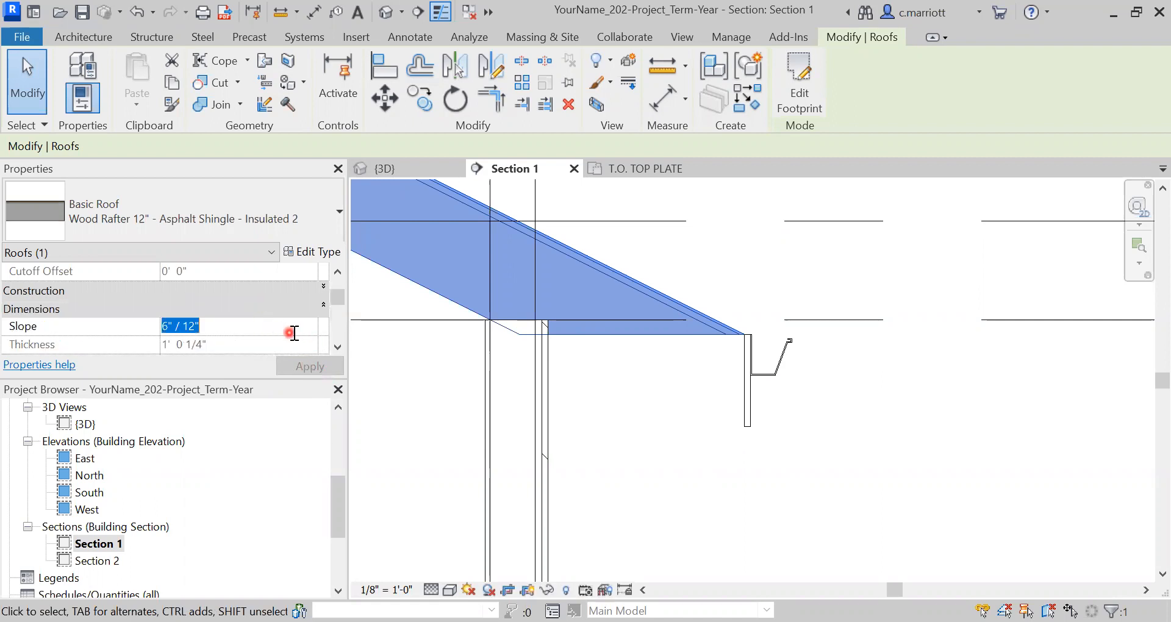
{"action": "left_click", "coordinate": [668, 382]}
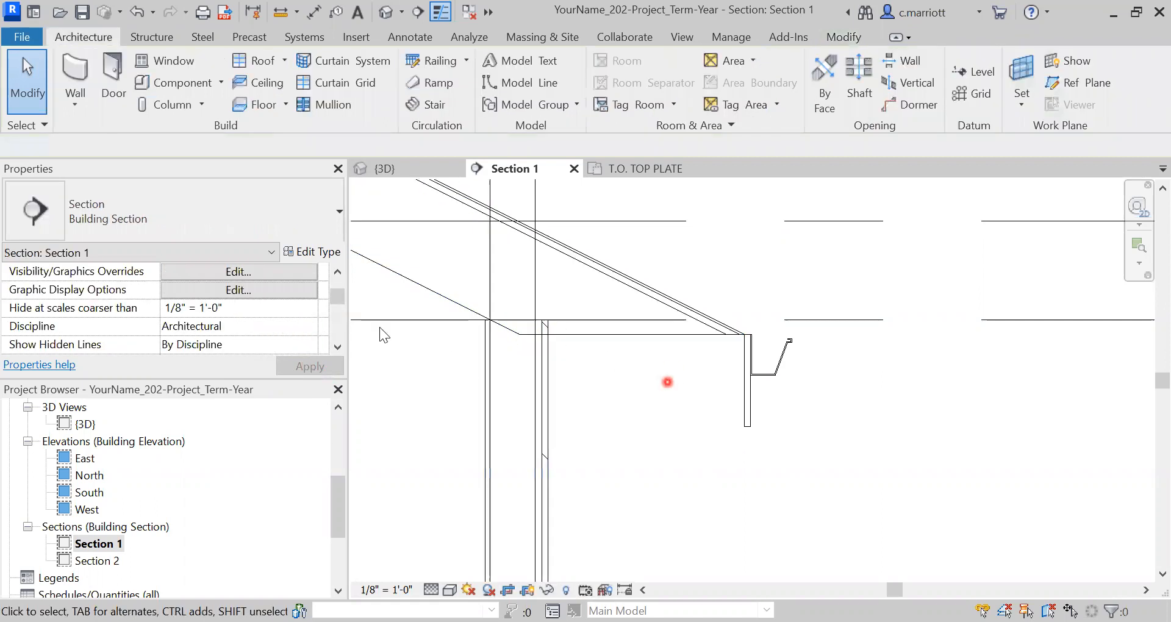
Reselect the roof in Section 1 and set its rafter cut to Plumb Cut.
{"action": "left_click", "coordinate": [632, 283]}
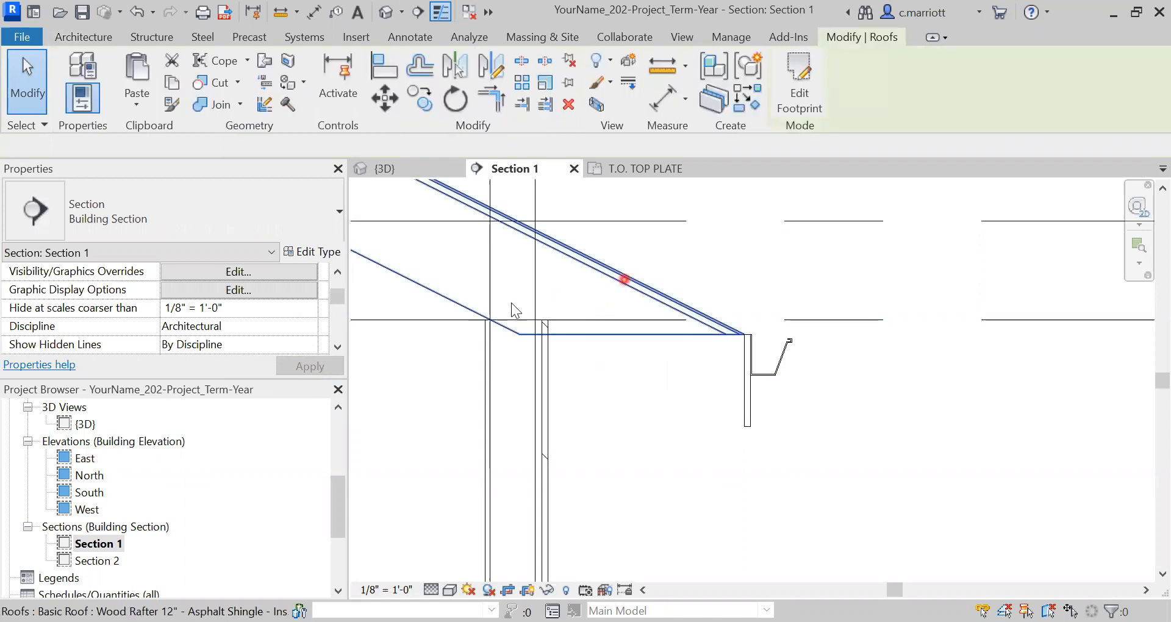
{"action": "left_click", "coordinate": [339, 348]}
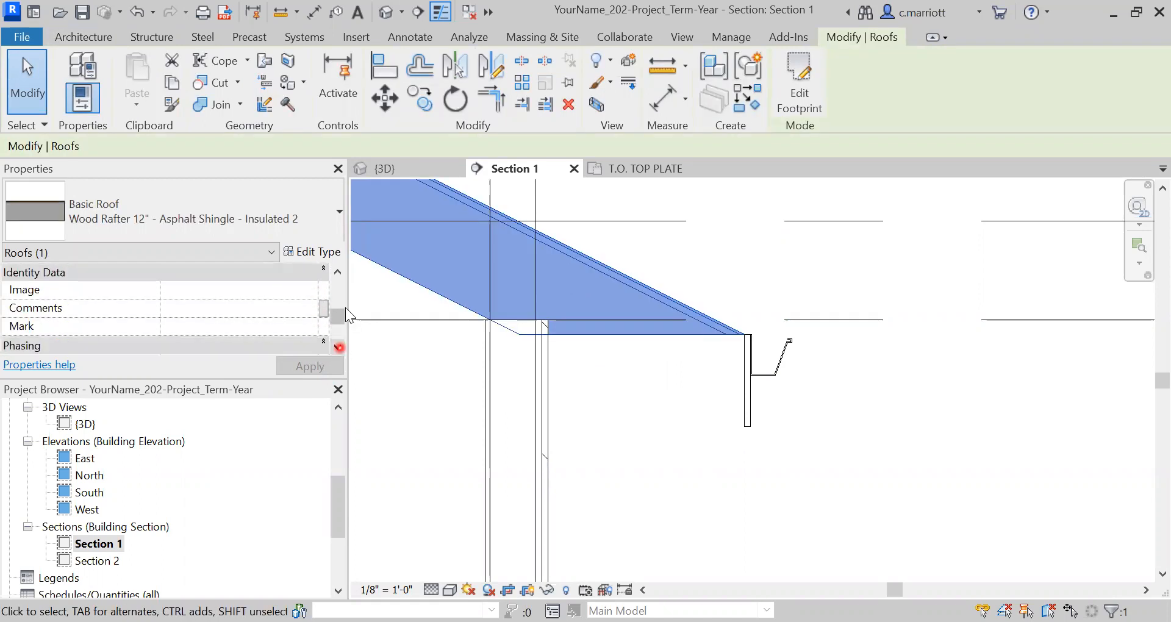
{"action": "left_click_drag", "start_coordinate": [342, 318], "coordinate": [340, 287]}
{"action": "left_click", "coordinate": [340, 351]}
{"action": "left_click", "coordinate": [340, 350]}
{"action": "left_click", "coordinate": [341, 350]}
{"action": "left_click", "coordinate": [340, 350]}
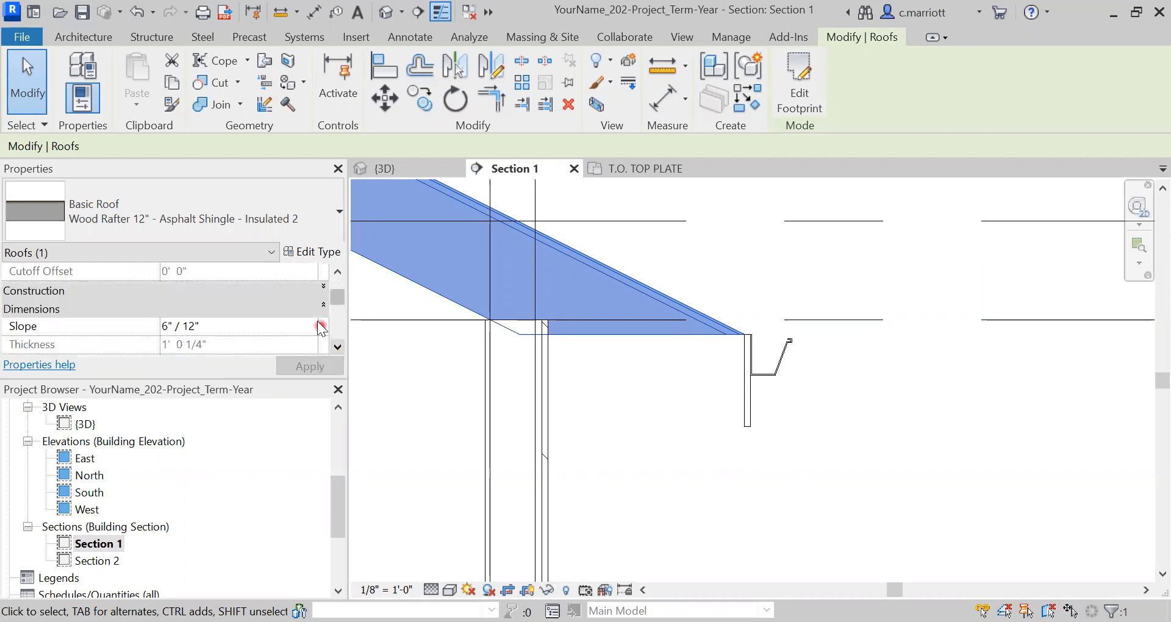
{"action": "left_click", "coordinate": [324, 285]}
{"action": "left_click", "coordinate": [210, 308]}
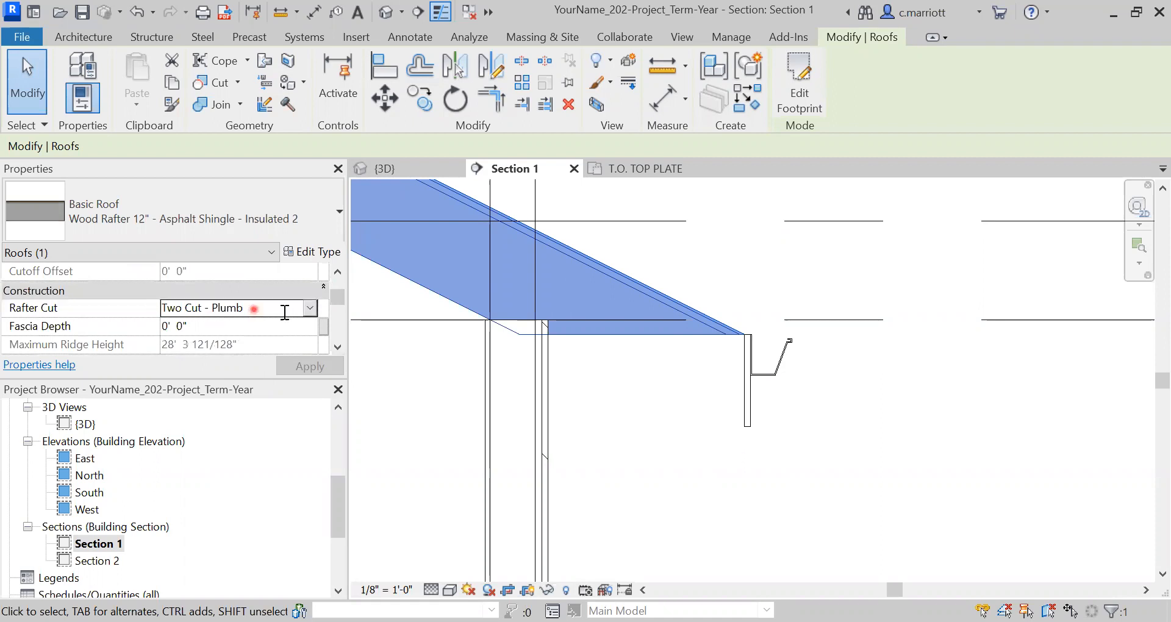
{"action": "left_click", "coordinate": [310, 310]}
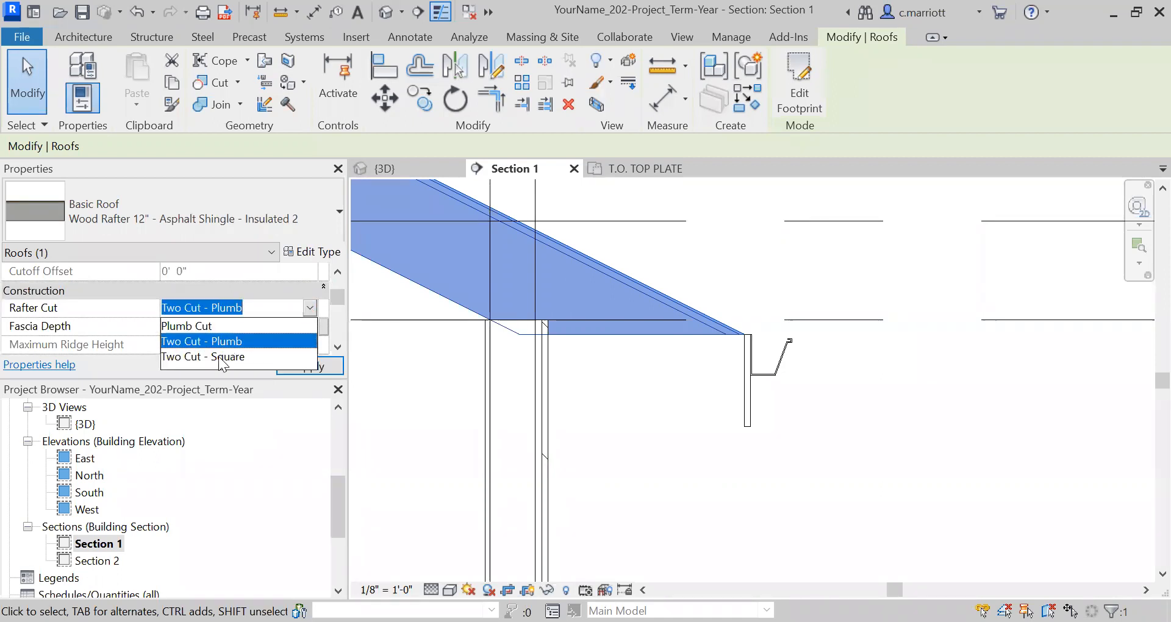
{"action": "left_click", "coordinate": [291, 366]}
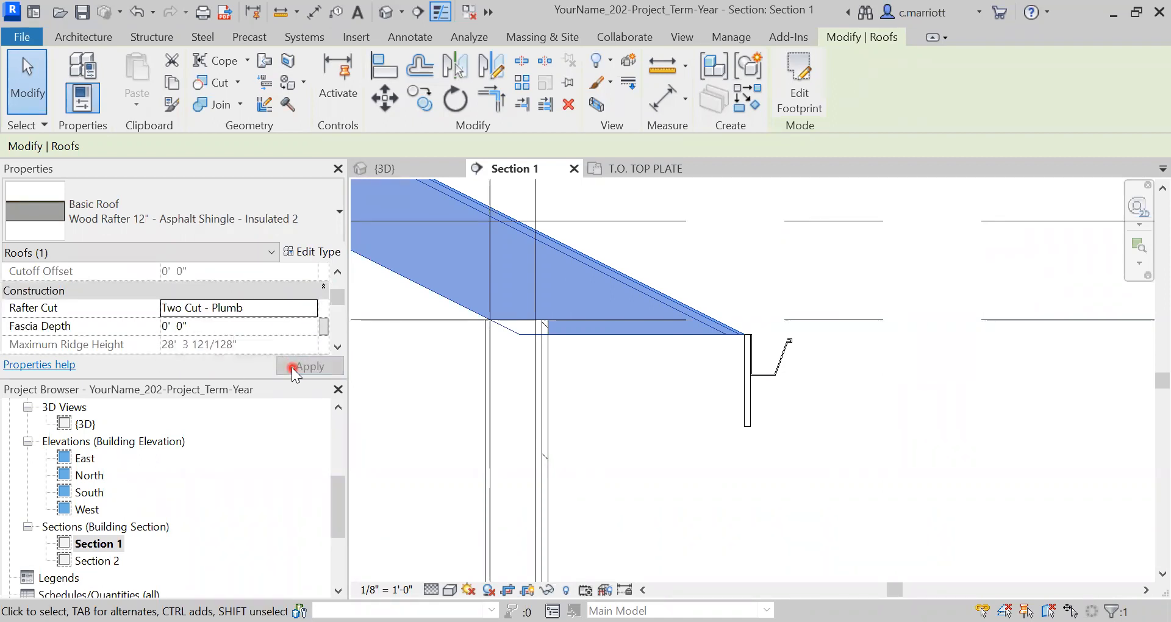
{"action": "left_click", "coordinate": [595, 389]}
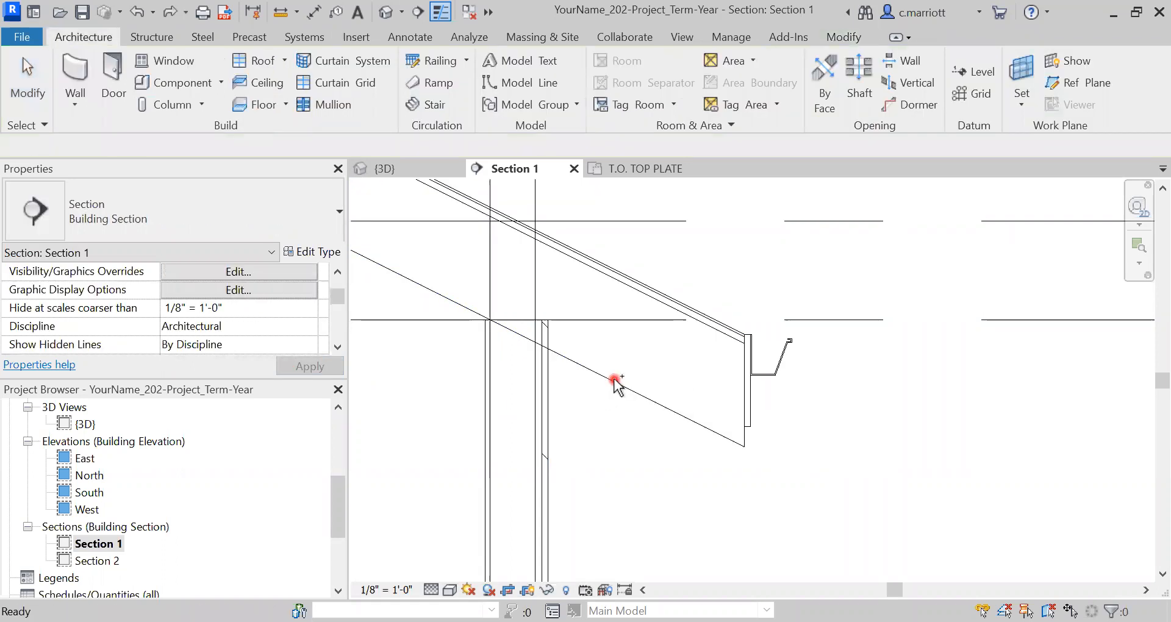
Try the Two Cut - Plumb rafter cut on the roof again and return it to Plumb Cut.
{"action": "left_click", "coordinate": [645, 391]}
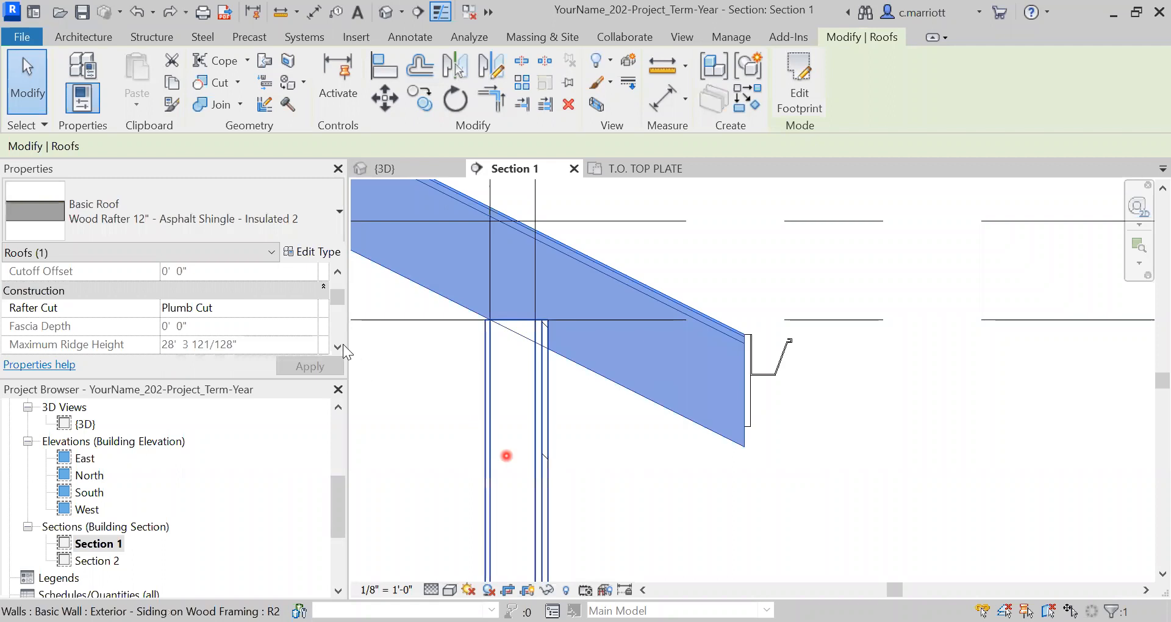
{"action": "left_click", "coordinate": [308, 311]}
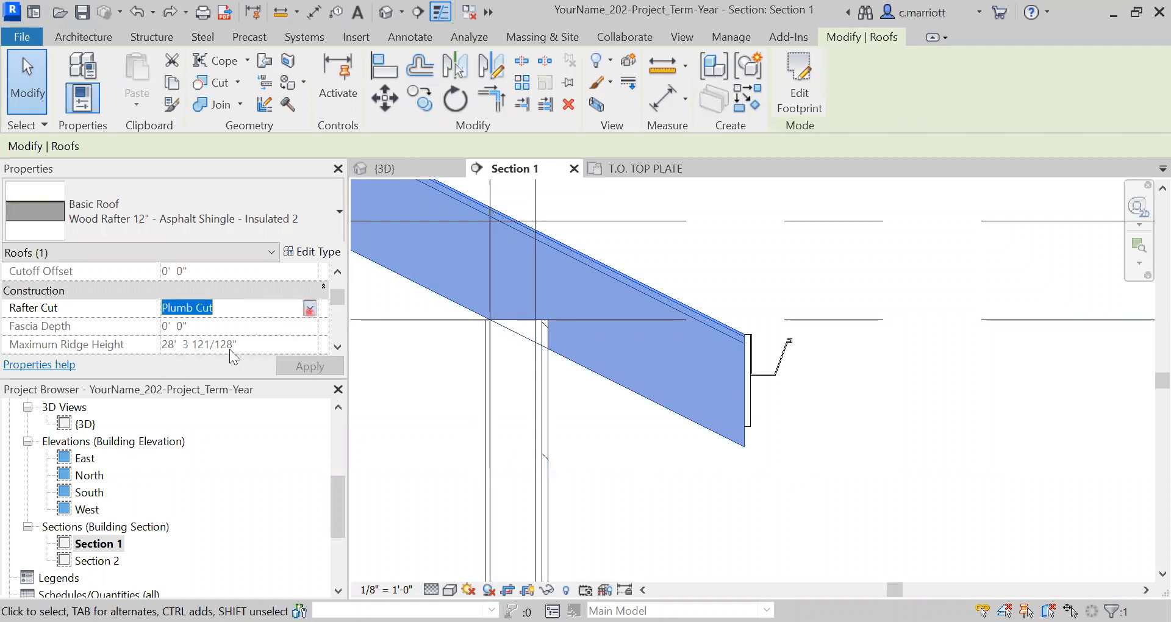
{"action": "left_click", "coordinate": [195, 341]}
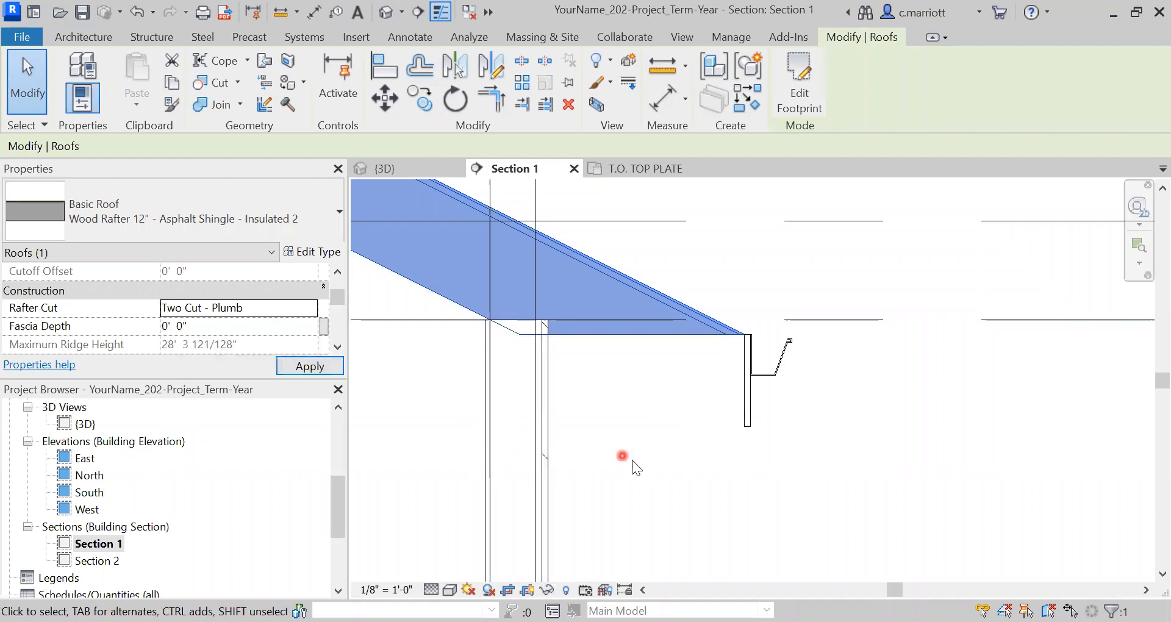
{"action": "left_click", "coordinate": [439, 392]}
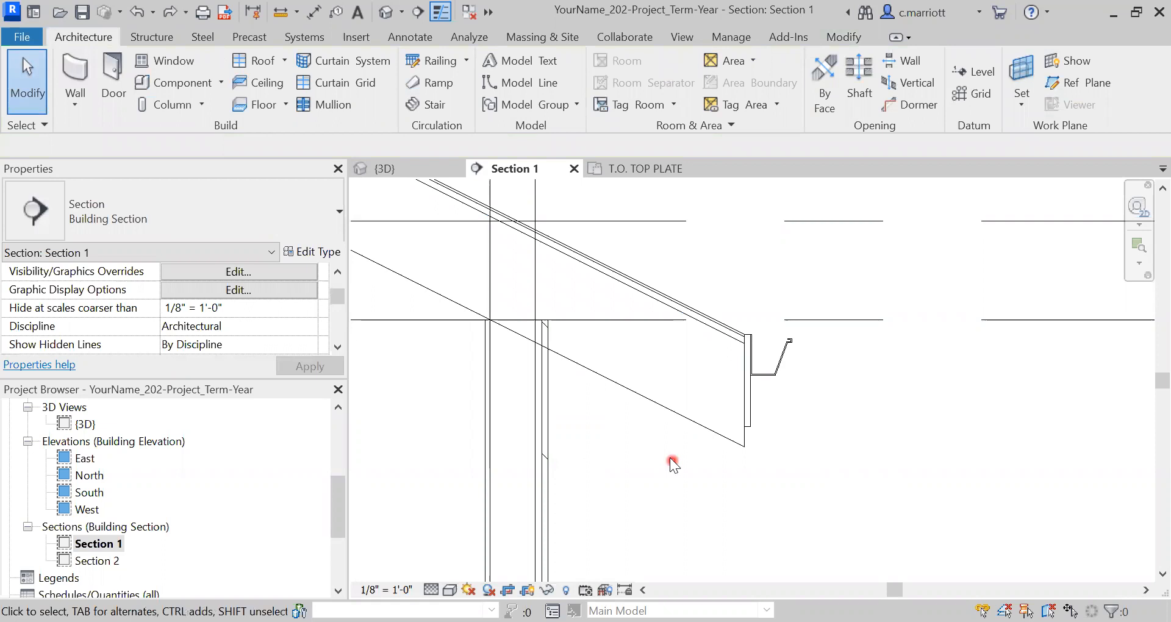
Open the T.O. TOP PLATE floor plan and start a roof soffit boundary sketch.
{"action": "scroll", "coordinate": [670, 457], "scroll_direction": "down", "scroll_amount": 2}
{"action": "scroll", "coordinate": [670, 458], "scroll_direction": "down", "scroll_amount": 5}
{"action": "middle_click_drag", "start_coordinate": [614, 482], "coordinate": [737, 458]}
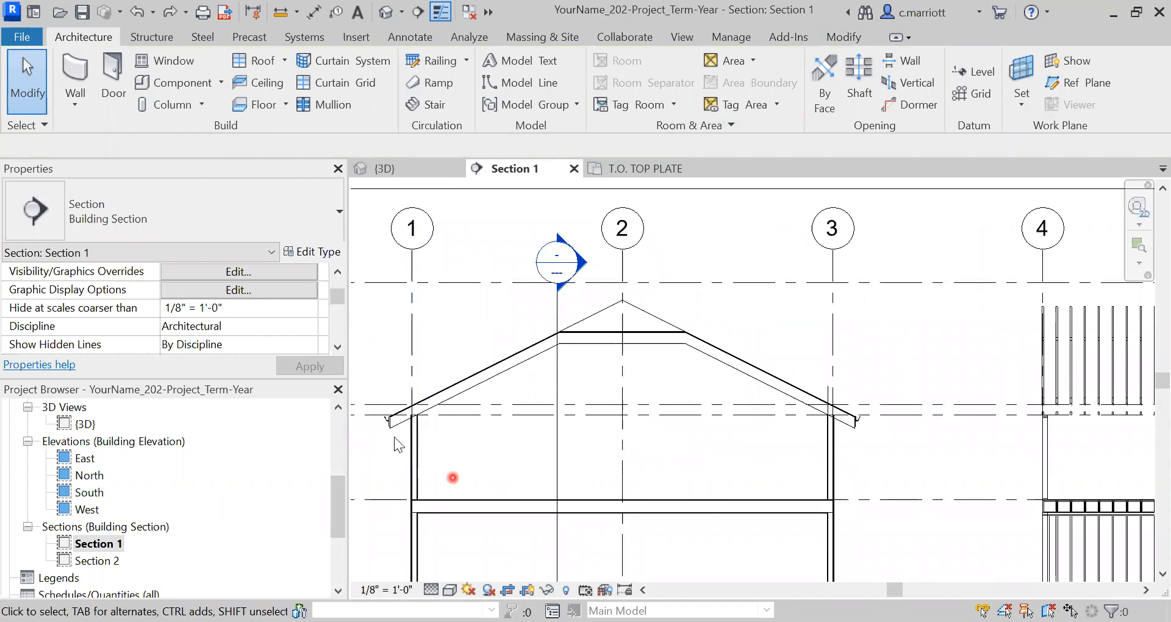
{"action": "left_click", "coordinate": [339, 432]}
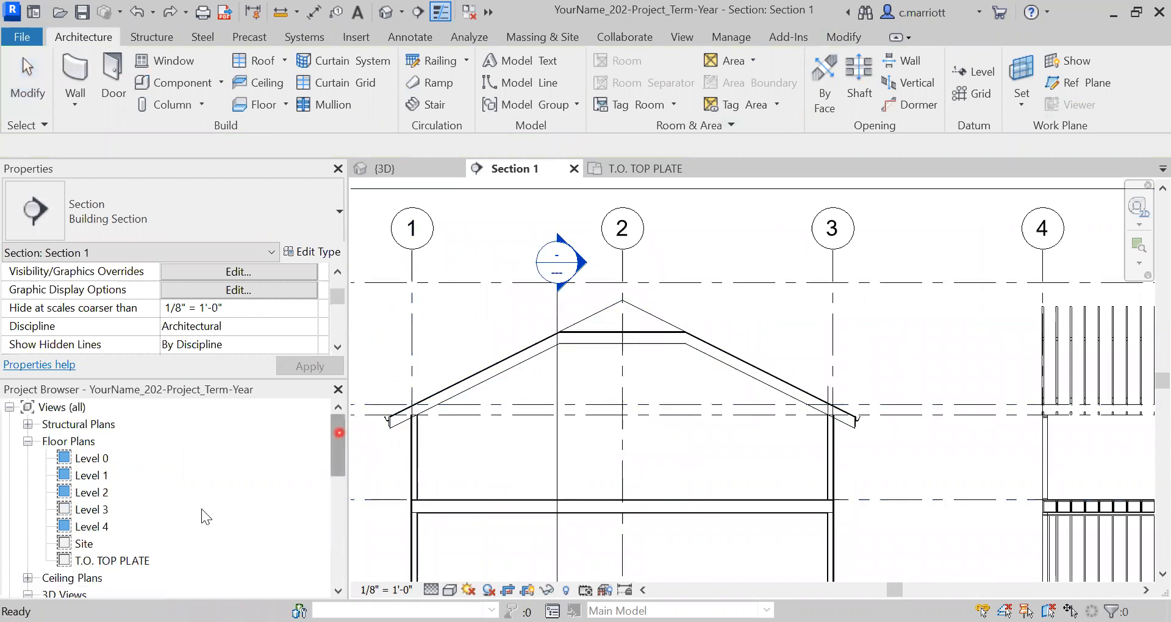
{"action": "left_click", "coordinate": [106, 561]}
{"action": "double_click", "coordinate": [106, 562]}
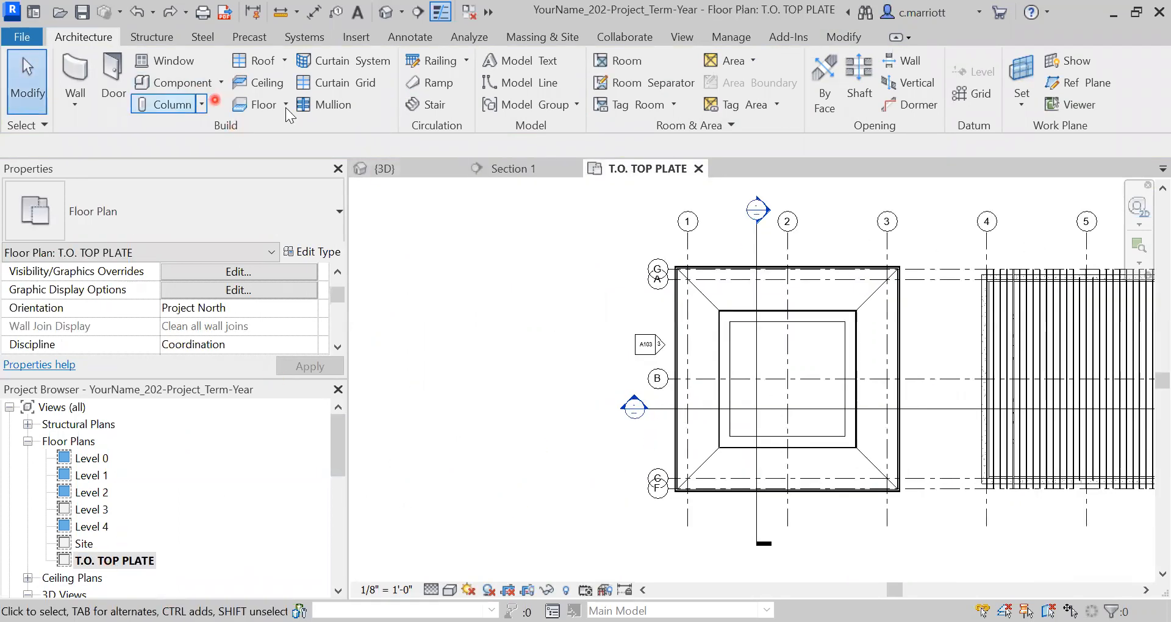
{"action": "left_click", "coordinate": [287, 60]}
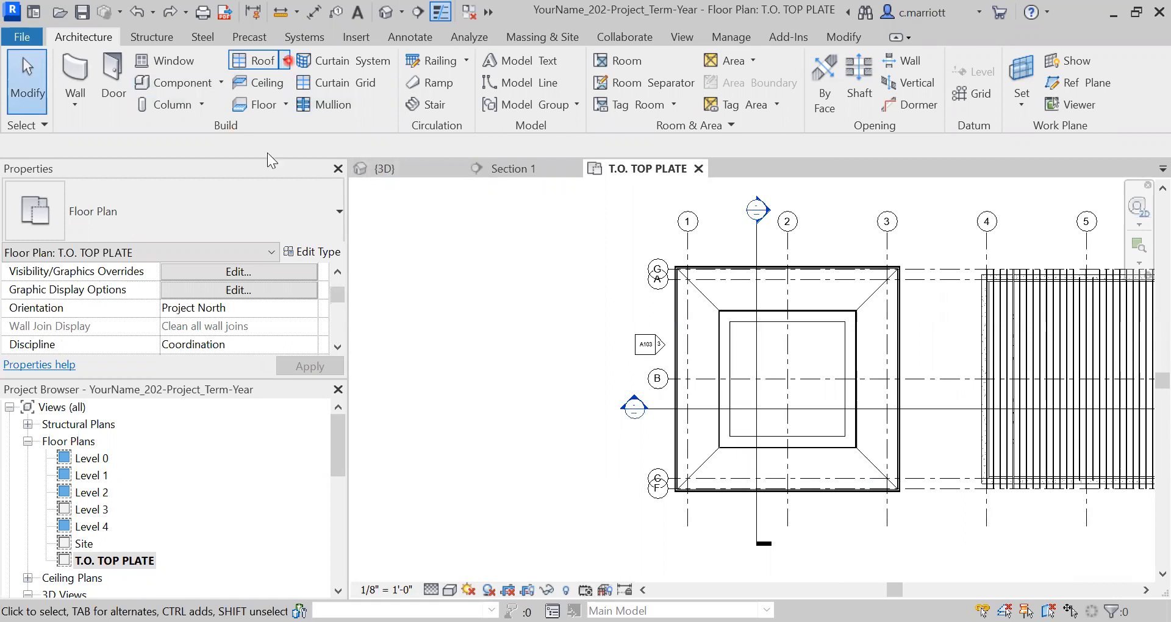
{"action": "left_click", "coordinate": [247, 203]}
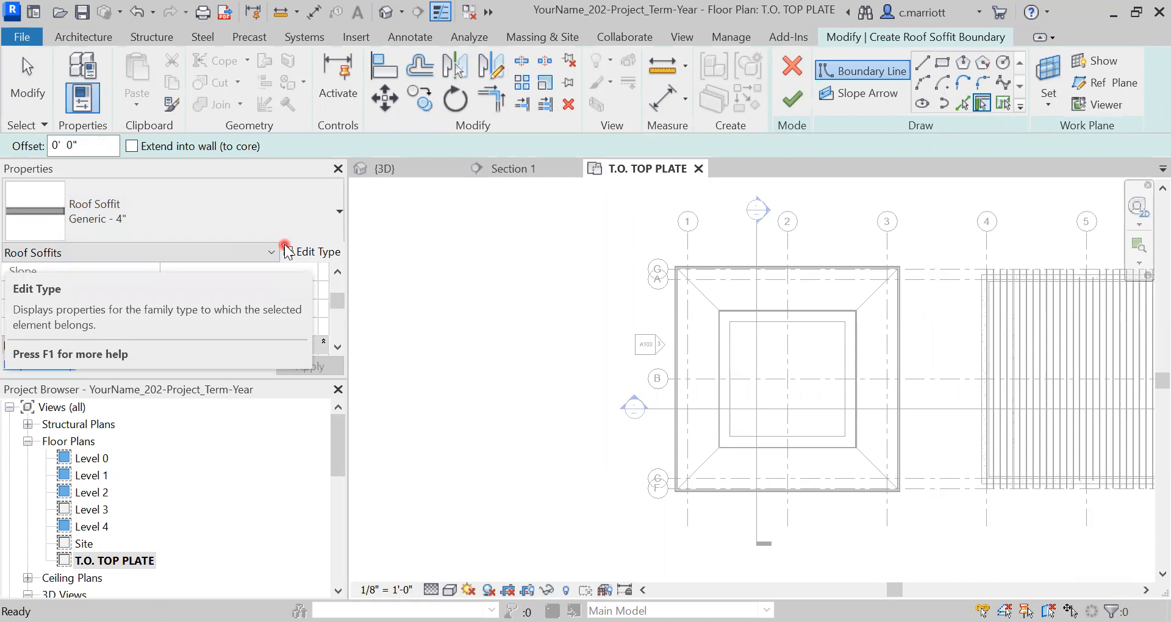
Duplicate the Generic - 4" roof soffit type under the name Generic - 1/2".
{"action": "left_click", "coordinate": [316, 252]}
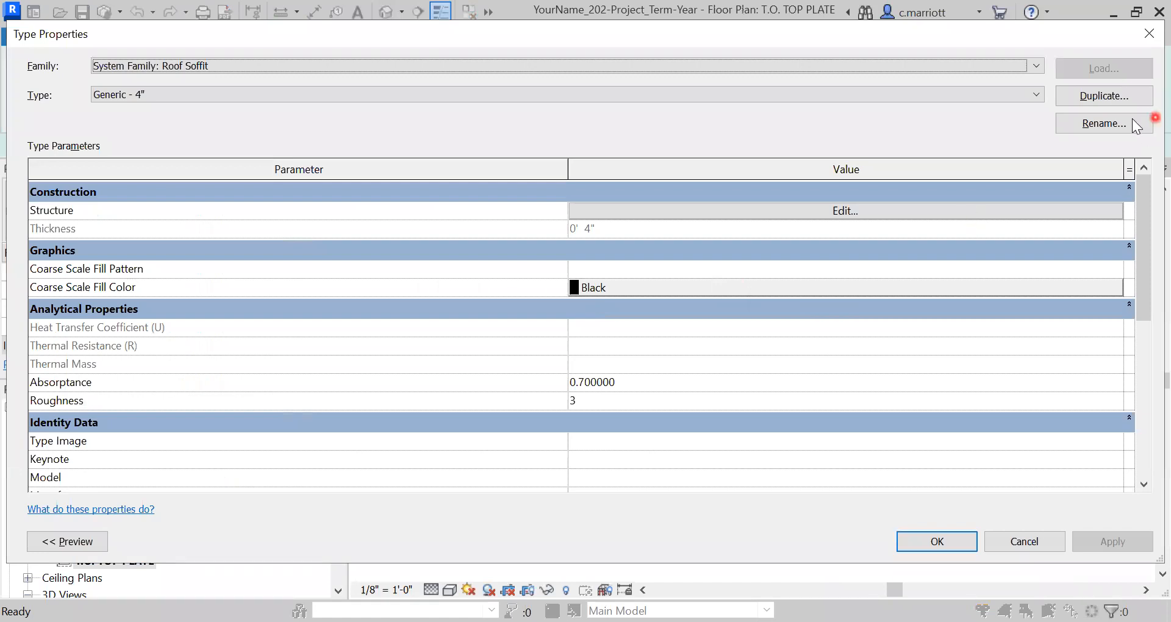
{"action": "left_click", "coordinate": [1089, 104]}
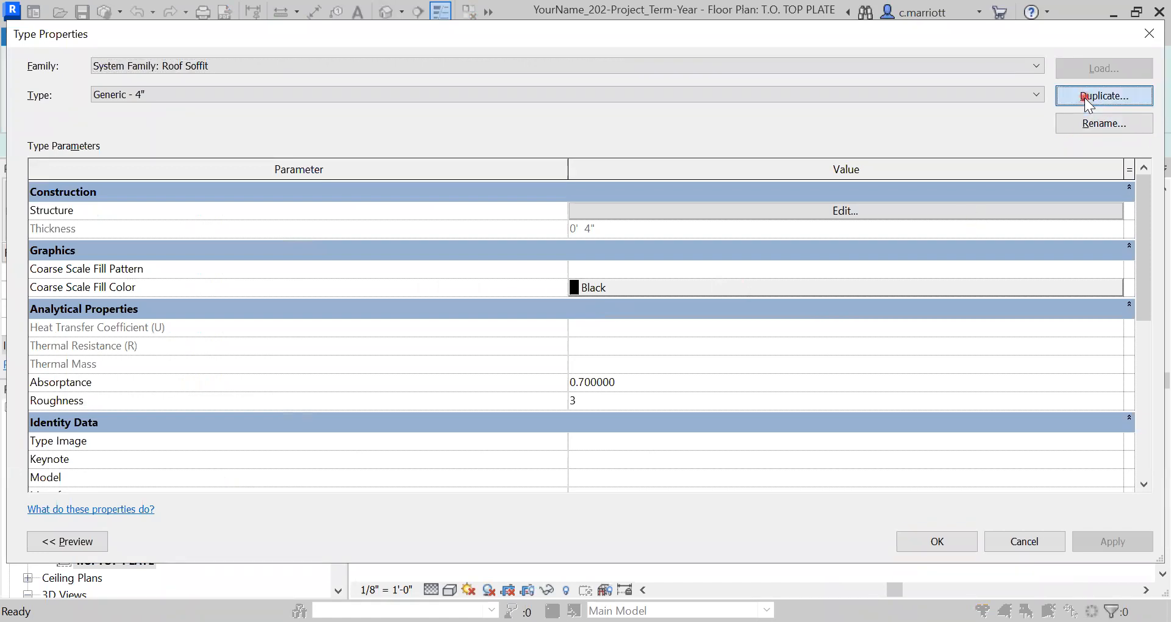
{"action": "left_click", "coordinate": [579, 285]}
{"action": "type", "text": "2"}
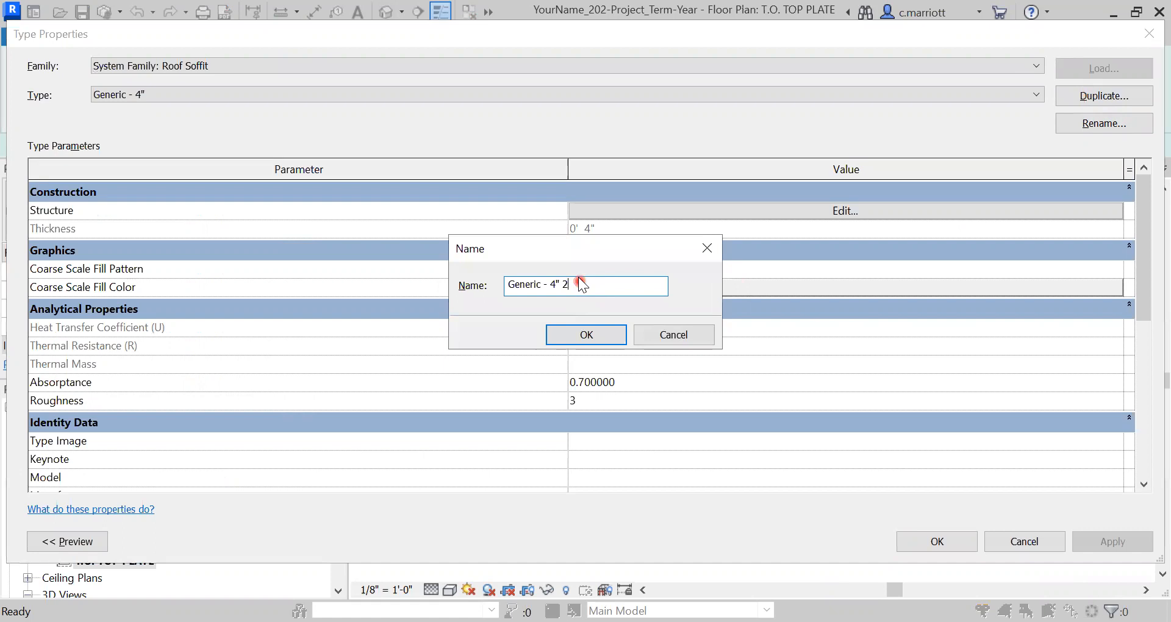
{"action": "key", "text": "BackSpace"}
{"action": "key", "text": "BackSpace"}
{"action": "key", "text": "BackSpace"}
{"action": "key", "text": "BackSpace"}
{"action": "type", "text": "1/"}
{"action": "left_click", "coordinate": [585, 336]}
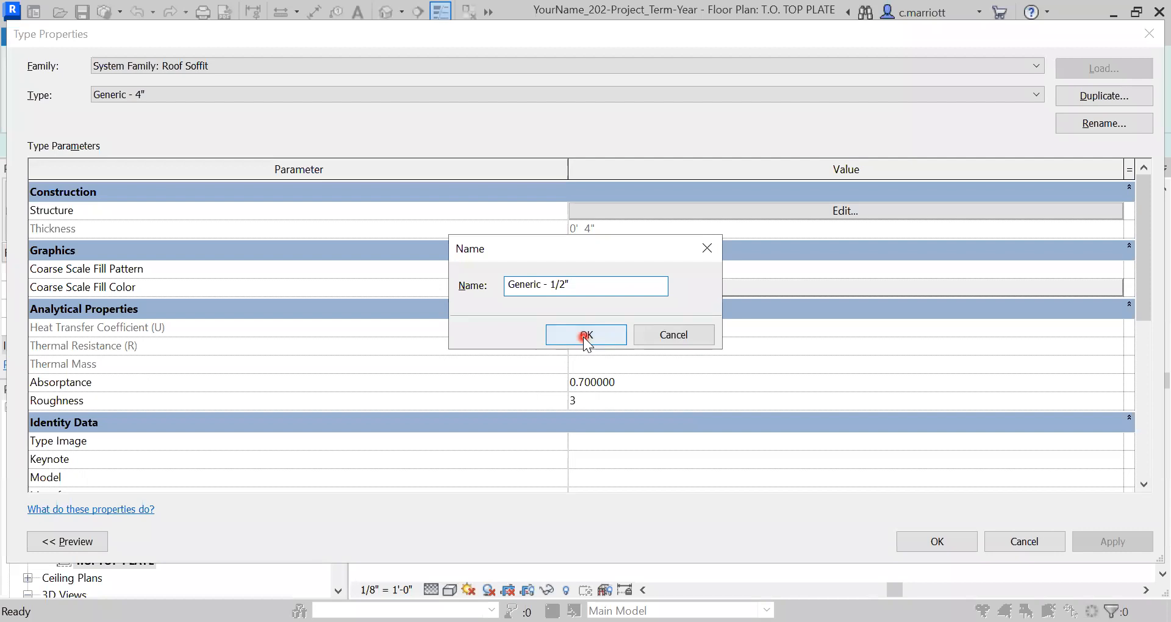
{"action": "left_click", "coordinate": [585, 336]}
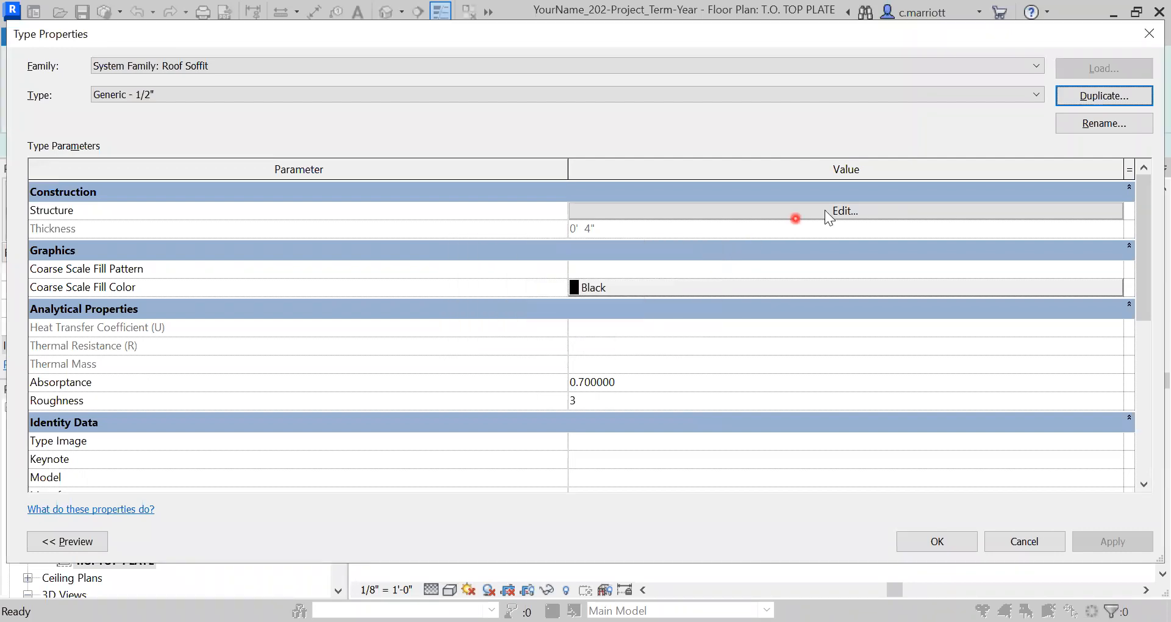
Set the new soffit type's structure layer thickness to 1/2" and apply the type changes.
{"action": "left_click", "coordinate": [842, 211]}
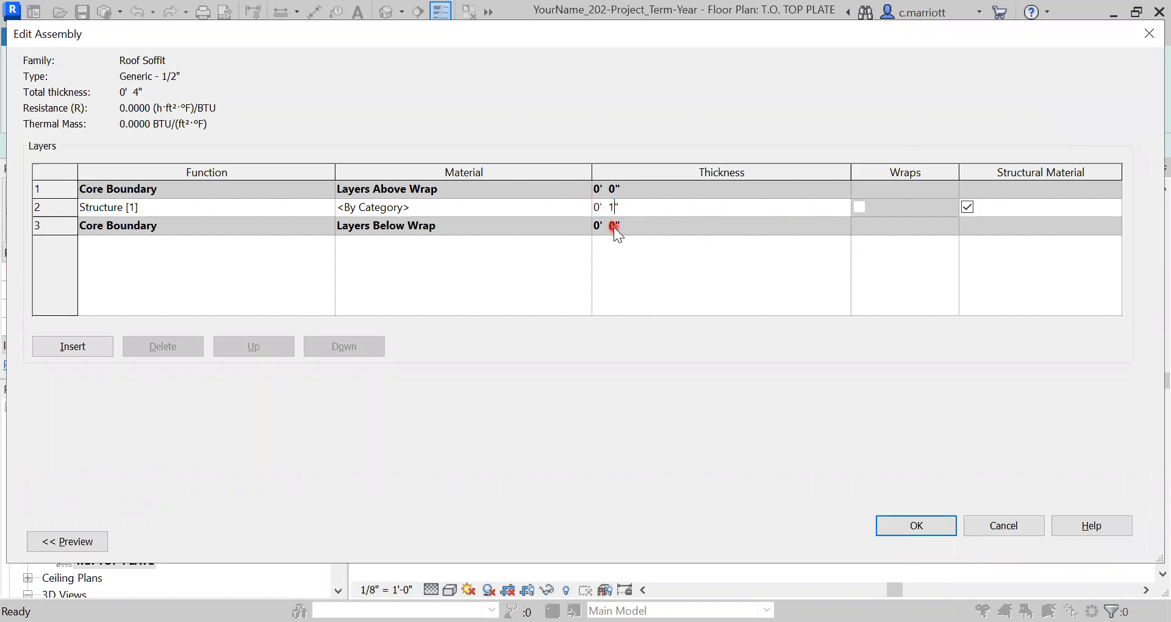
{"action": "left_click", "coordinate": [614, 227]}
{"action": "left_click", "coordinate": [920, 486]}
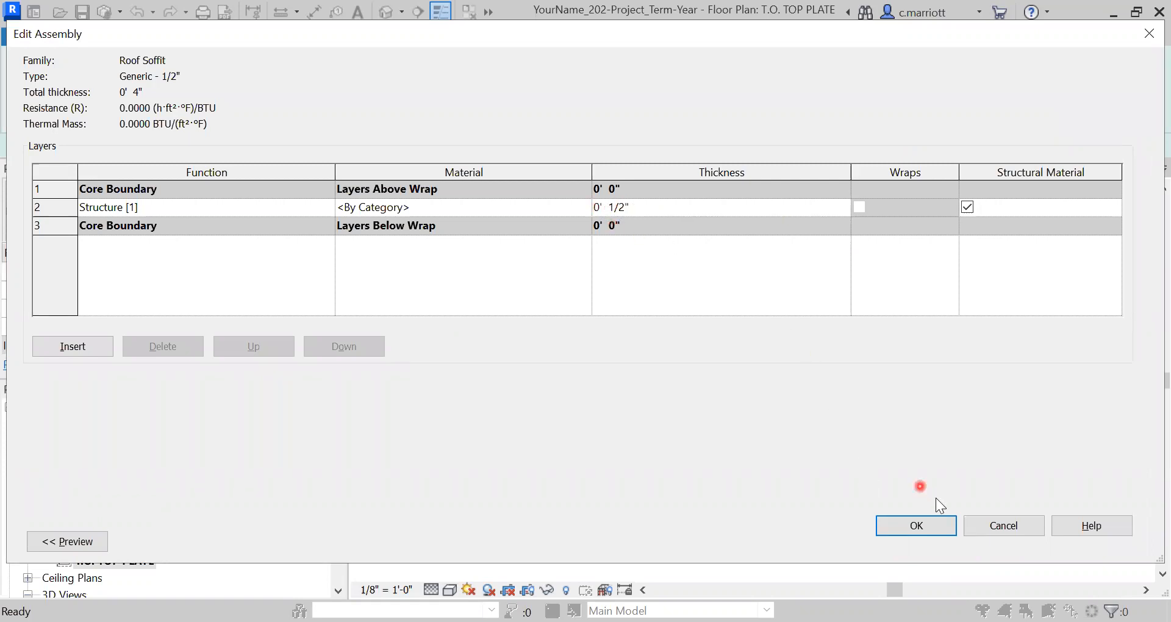
{"action": "left_click", "coordinate": [918, 527]}
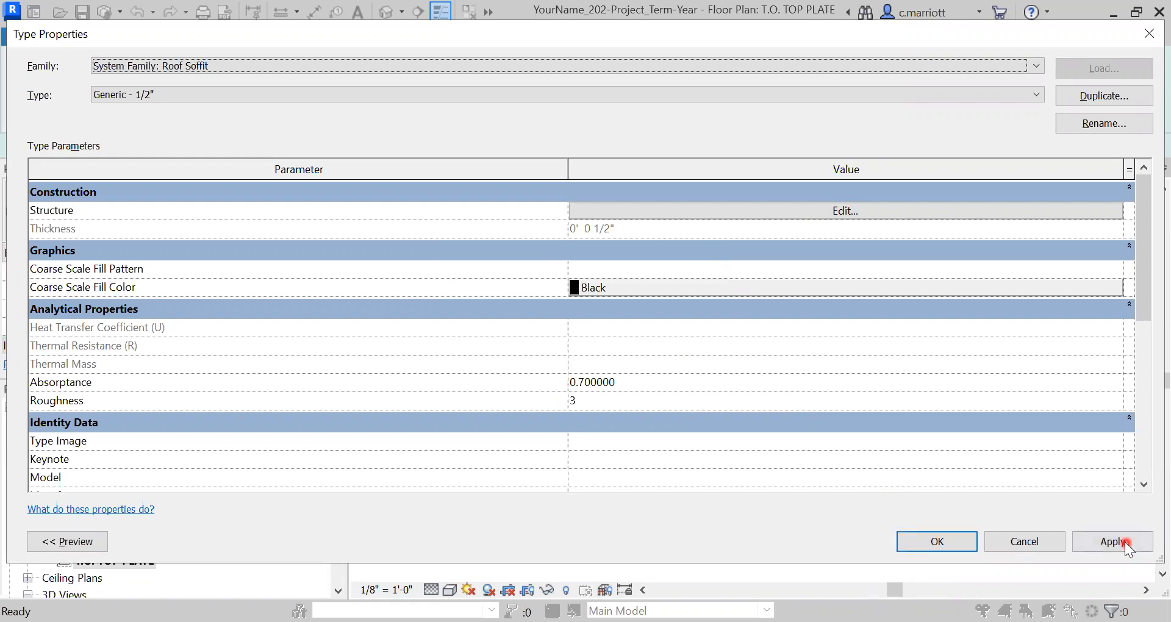
{"action": "left_click", "coordinate": [1125, 542]}
{"action": "left_click", "coordinate": [928, 541]}
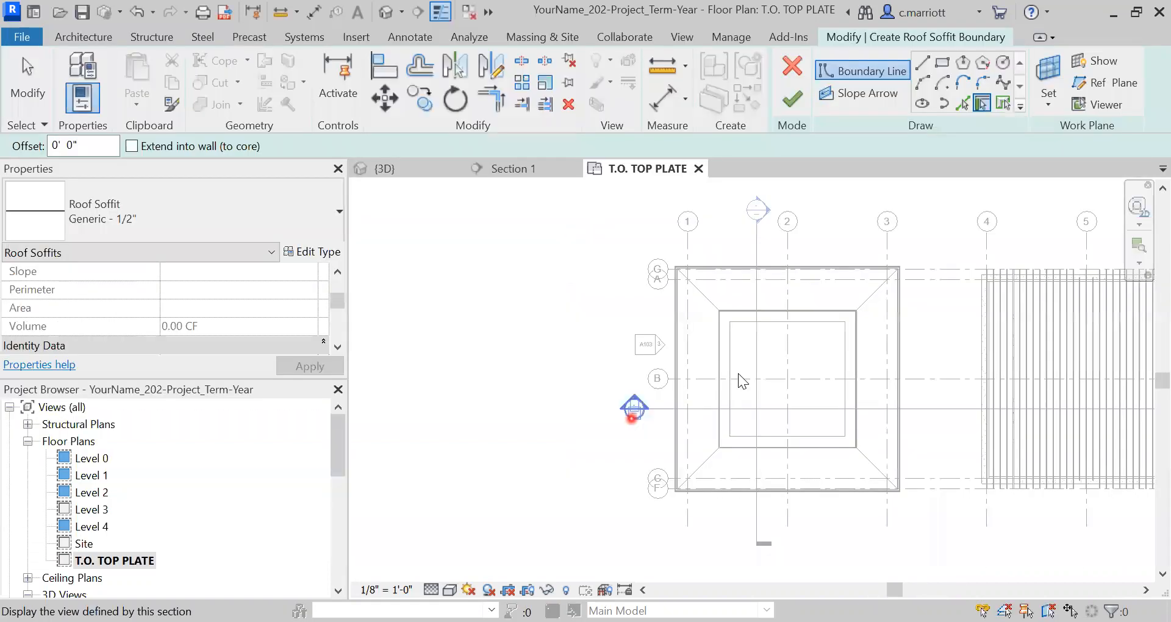
Switch the plan's visual style to Wireframe so the walls under the roof can be used for sketching.
{"action": "scroll", "coordinate": [767, 393], "scroll_direction": "up", "scroll_amount": 2}
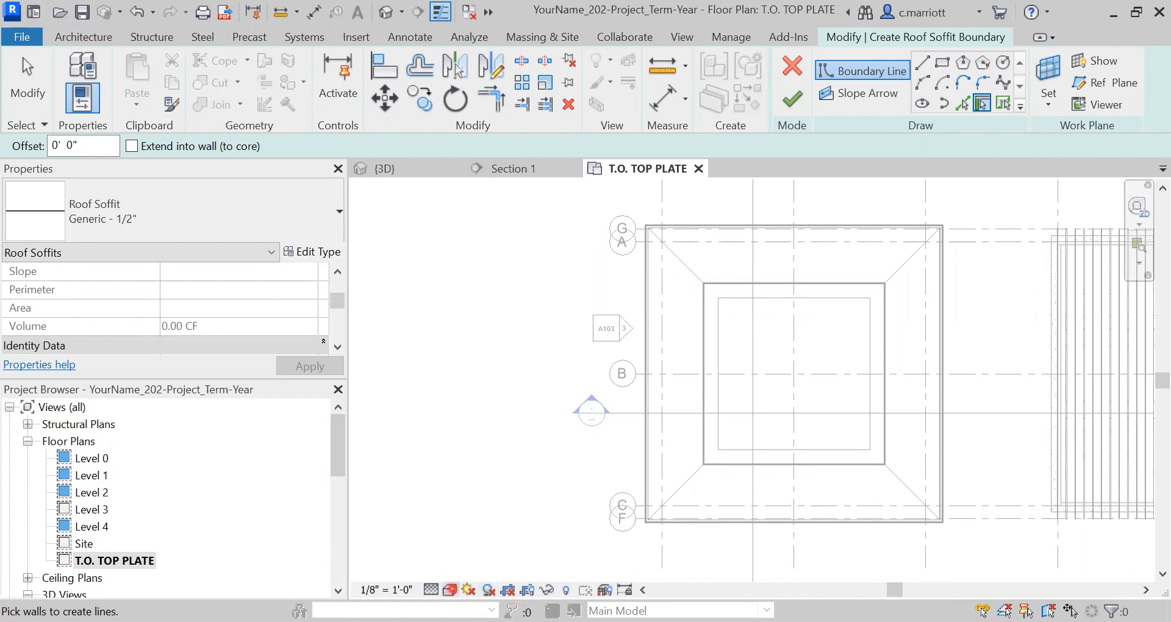
{"action": "left_click", "coordinate": [450, 589]}
{"action": "left_click", "coordinate": [479, 492]}
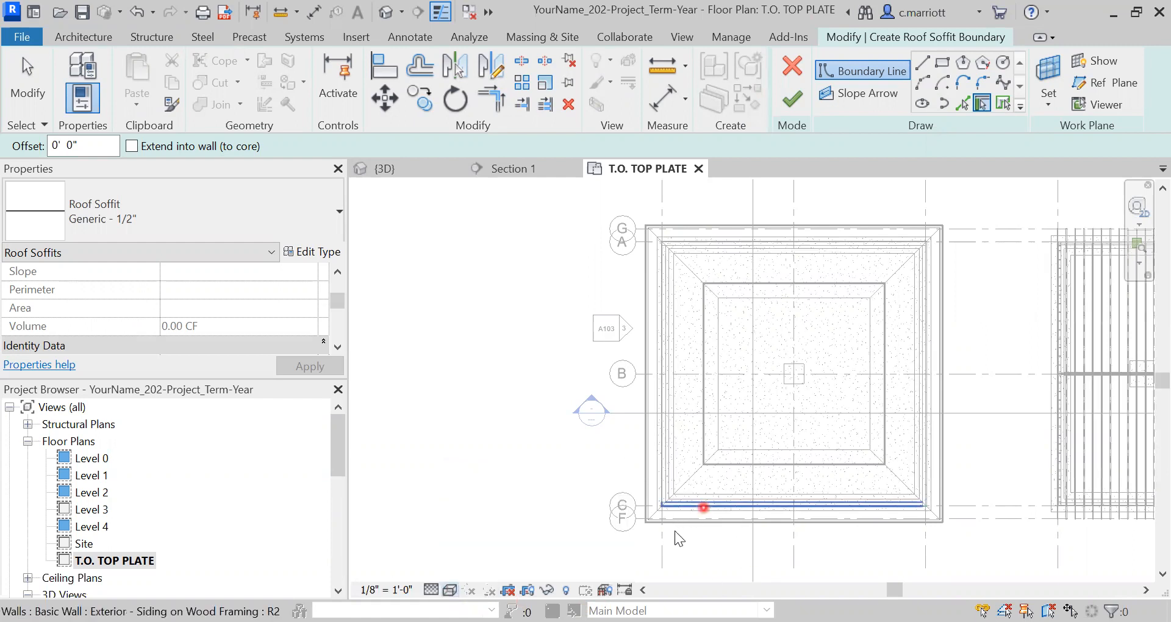
Examine the fascia, roof edge and exterior wall lines at the lower-left corner of the hip roof.
{"action": "scroll", "coordinate": [674, 528], "scroll_direction": "up", "scroll_amount": 6}
{"action": "scroll", "coordinate": [670, 450], "scroll_direction": "up", "scroll_amount": 2}
{"action": "scroll", "coordinate": [648, 487], "scroll_direction": "down", "scroll_amount": 4}
{"action": "scroll", "coordinate": [596, 540], "scroll_direction": "up", "scroll_amount": 5}
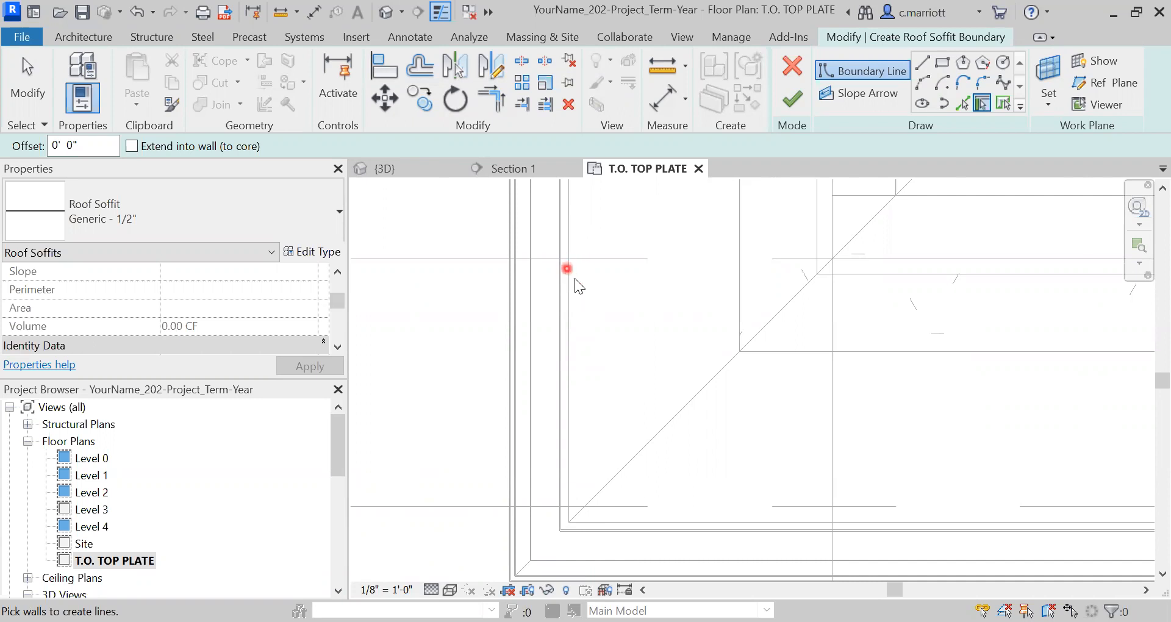
{"action": "scroll", "coordinate": [832, 243], "scroll_direction": "up", "scroll_amount": 2}
{"action": "scroll", "coordinate": [815, 294], "scroll_direction": "up", "scroll_amount": 2}
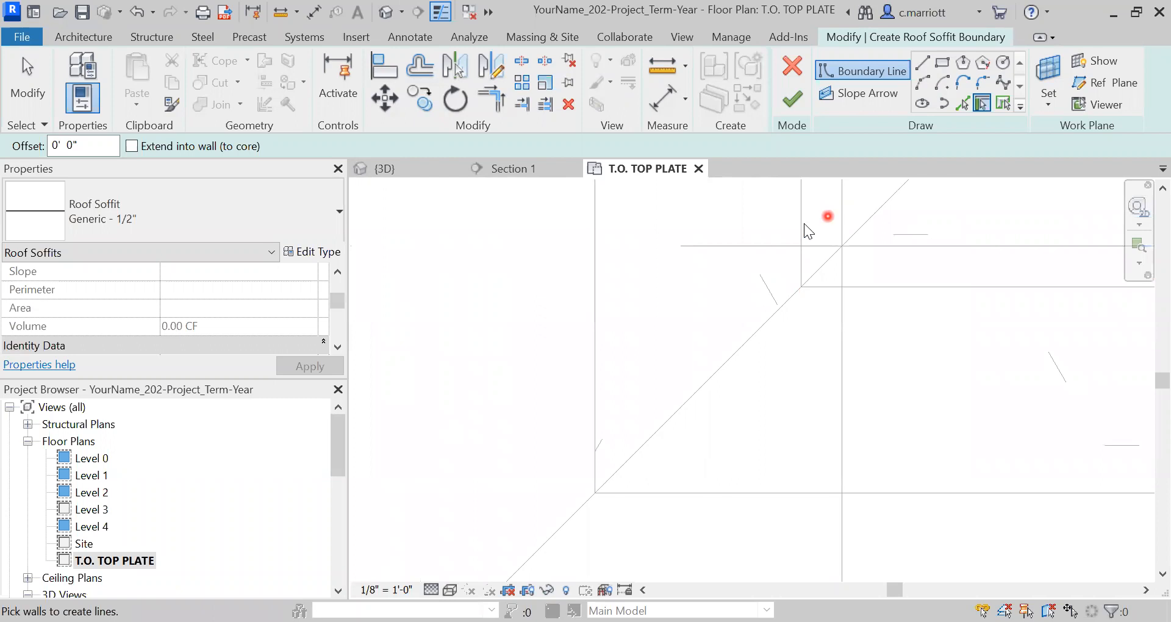
{"action": "scroll", "coordinate": [744, 279], "scroll_direction": "down", "scroll_amount": 4}
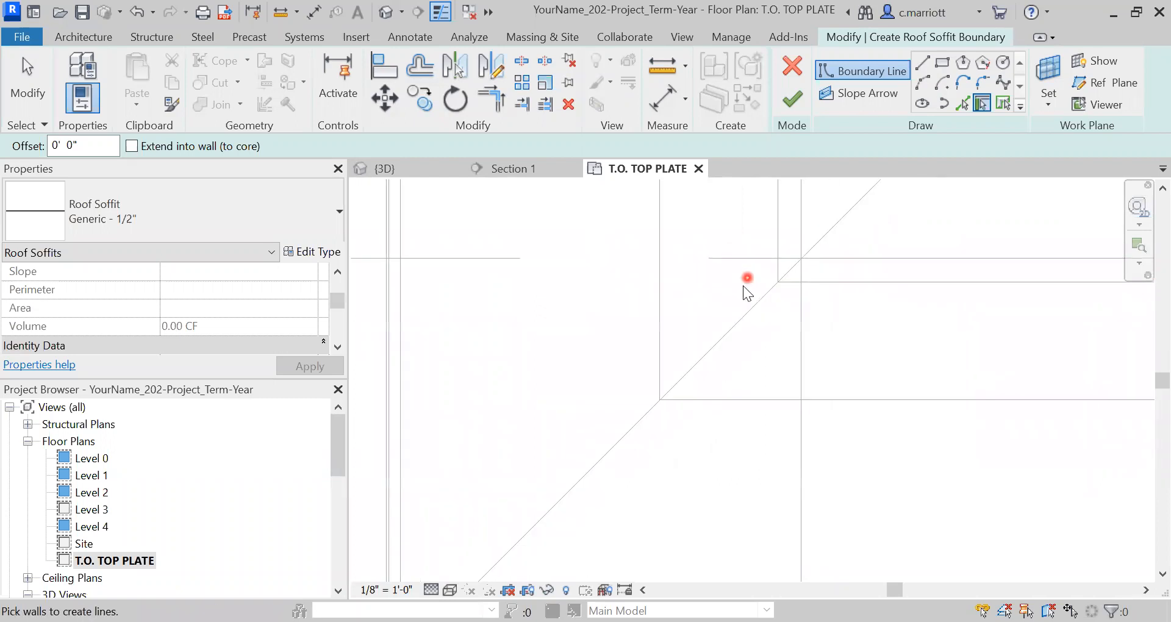
{"action": "scroll", "coordinate": [644, 359], "scroll_direction": "down", "scroll_amount": 1}
{"action": "scroll", "coordinate": [638, 363], "scroll_direction": "up", "scroll_amount": 1}
{"action": "scroll", "coordinate": [752, 301], "scroll_direction": "up", "scroll_amount": 2}
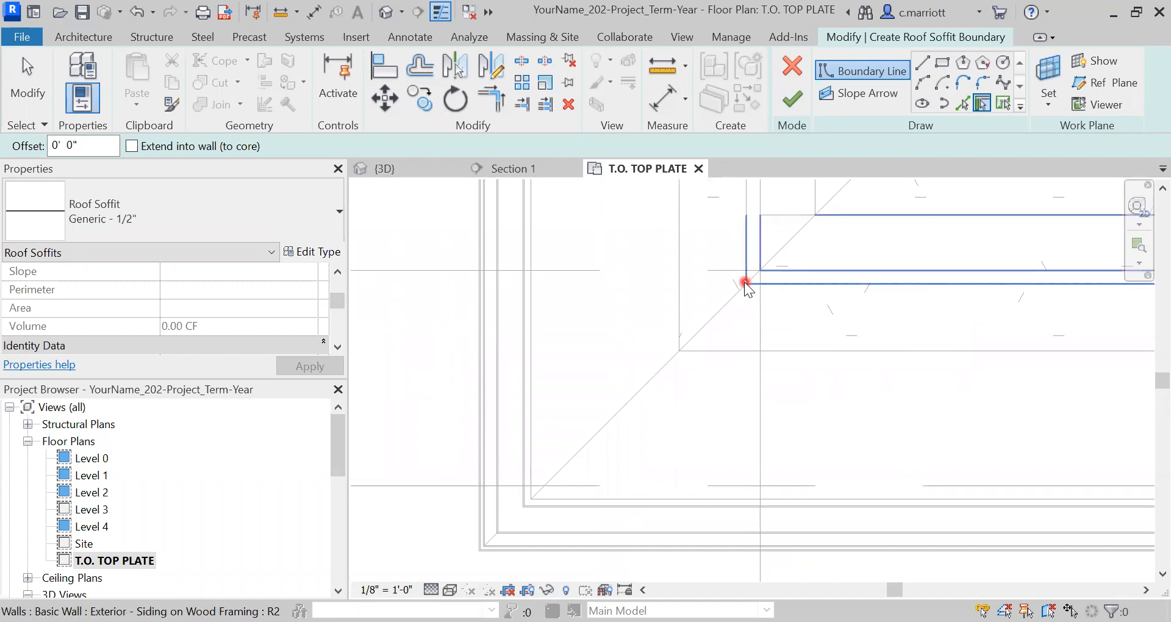
{"action": "scroll", "coordinate": [745, 285], "scroll_direction": "down", "scroll_amount": 4}
Sketch a rectangular outer soffit boundary along the roof edge, from the roof's lower-left corner to its upper-right corner.
{"action": "left_click", "coordinate": [943, 62]}
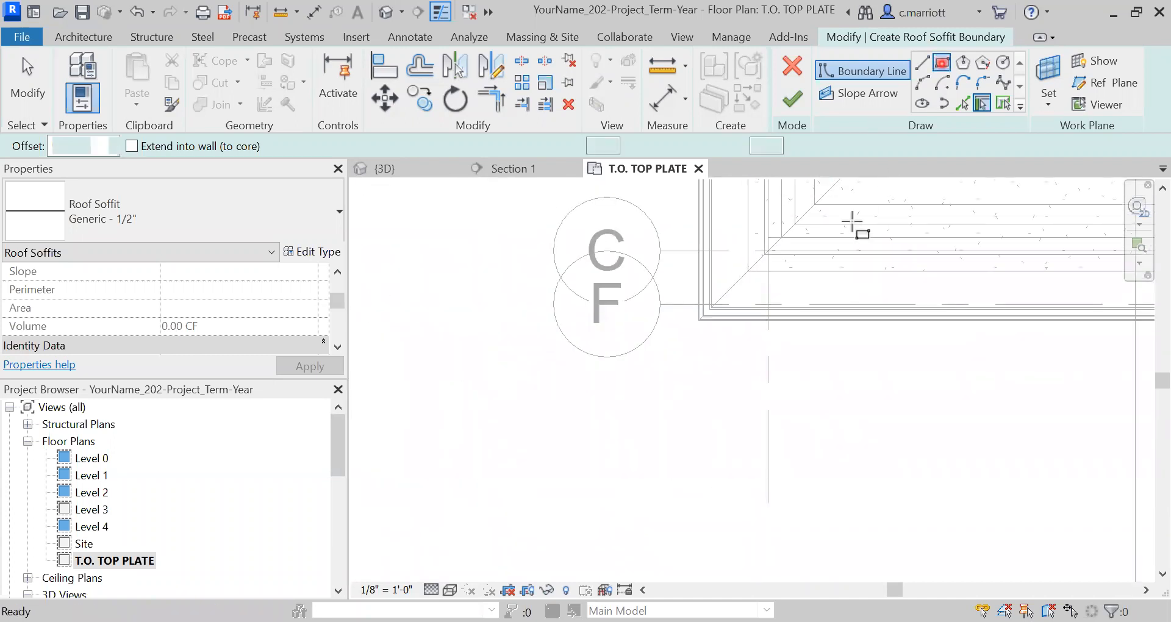
{"action": "scroll", "coordinate": [785, 268], "scroll_direction": "up", "scroll_amount": 2}
{"action": "scroll", "coordinate": [823, 259], "scroll_direction": "down", "scroll_amount": 2}
{"action": "scroll", "coordinate": [832, 244], "scroll_direction": "up", "scroll_amount": 3}
{"action": "middle_click_drag", "start_coordinate": [830, 243], "coordinate": [564, 450]}
{"action": "scroll", "coordinate": [547, 450], "scroll_direction": "up", "scroll_amount": 3}
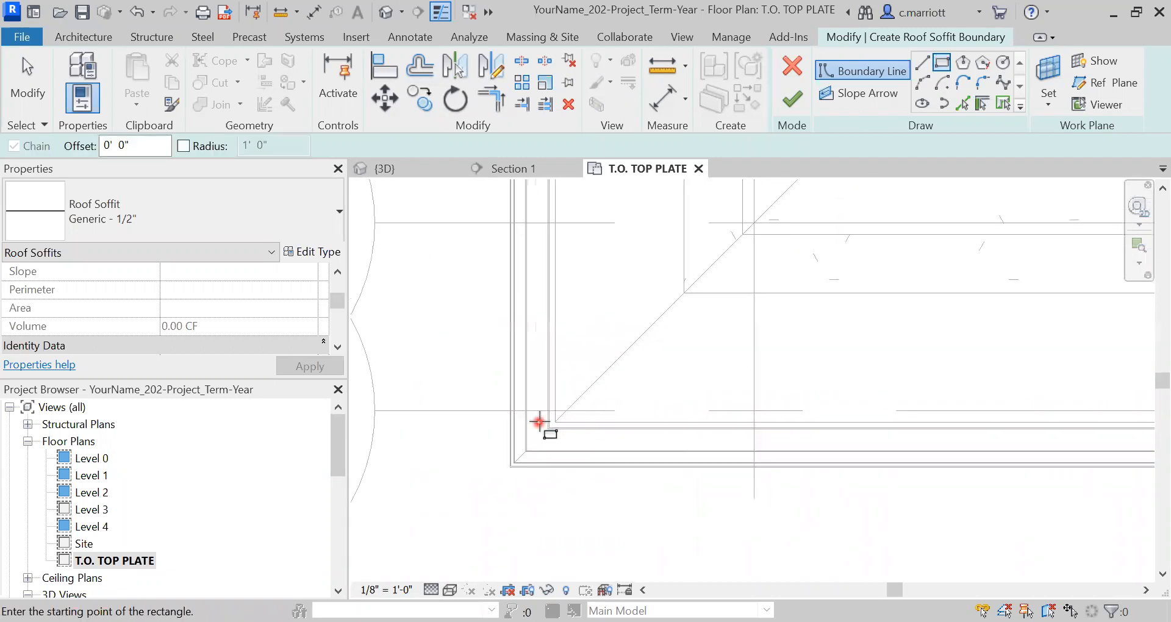
{"action": "left_click", "coordinate": [568, 399]}
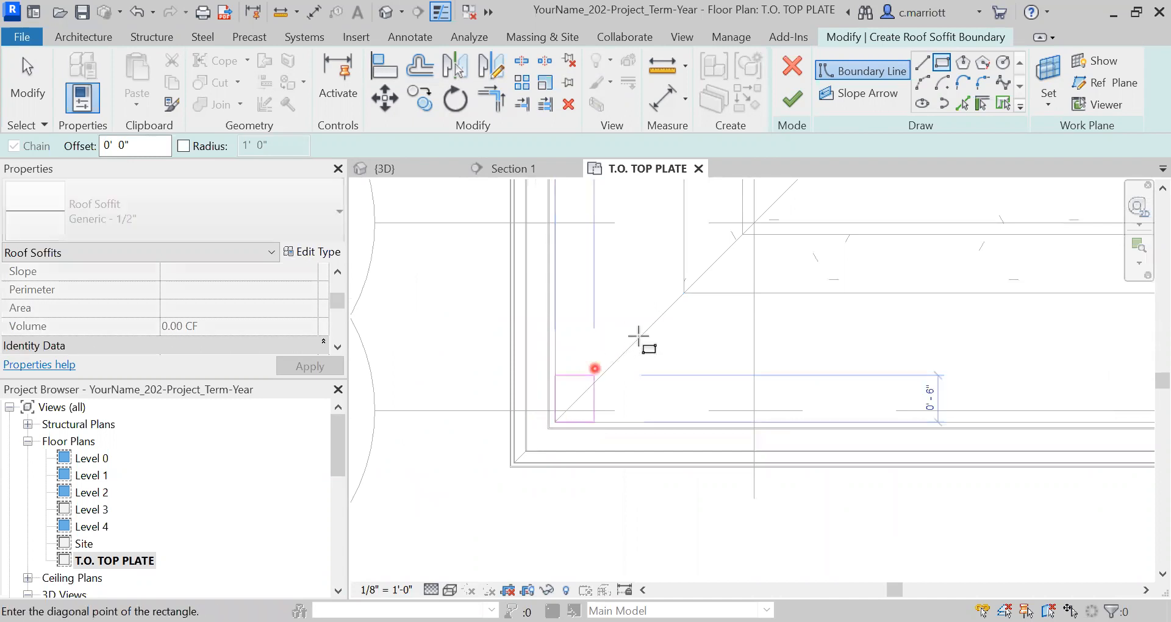
{"action": "scroll", "coordinate": [638, 335], "scroll_direction": "down", "scroll_amount": 5}
{"action": "middle_click_drag", "start_coordinate": [923, 209], "coordinate": [740, 371]}
{"action": "scroll", "coordinate": [799, 301], "scroll_direction": "up", "scroll_amount": 3}
{"action": "scroll", "coordinate": [822, 250], "scroll_direction": "up", "scroll_amount": 3}
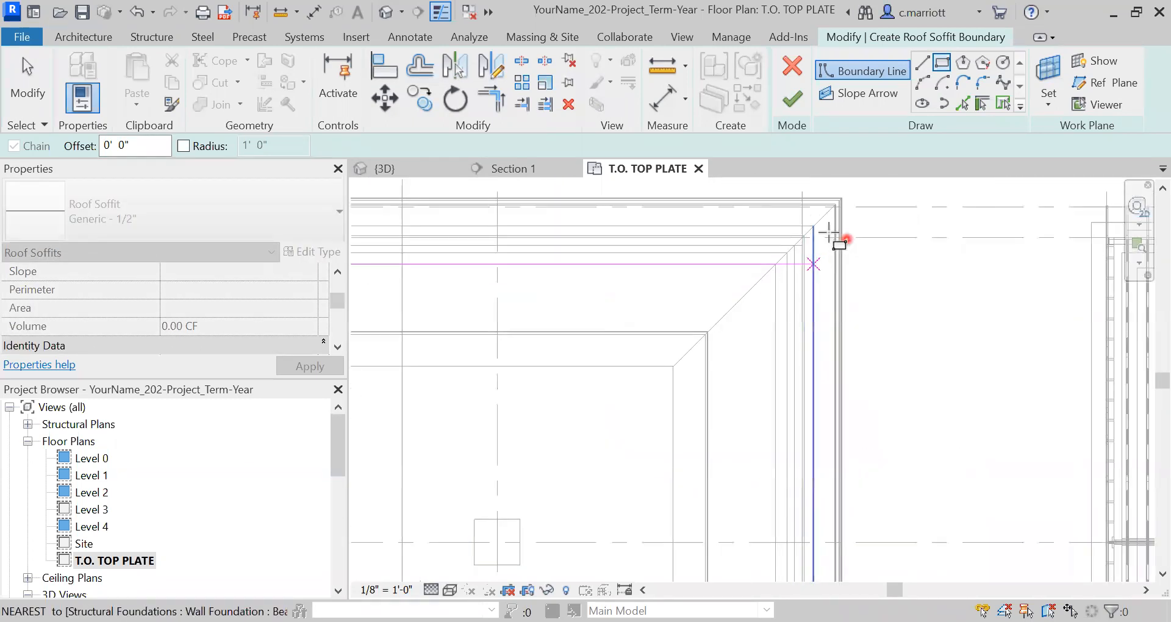
{"action": "middle_click_drag", "start_coordinate": [820, 222], "coordinate": [693, 356]}
{"action": "scroll", "coordinate": [699, 348], "scroll_direction": "up", "scroll_amount": 2}
{"action": "scroll", "coordinate": [717, 312], "scroll_direction": "up", "scroll_amount": 2}
{"action": "left_click", "coordinate": [723, 307]}
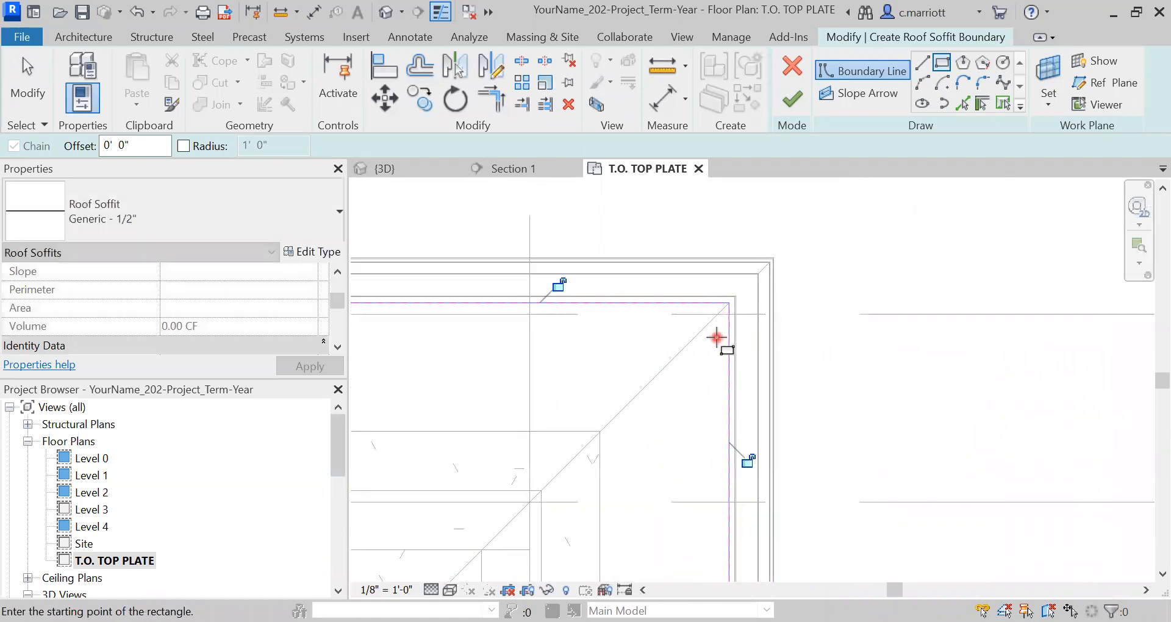
Sketch an inner boundary rectangle along the outer face of the exterior walls, corner to opposite corner, and finish the soffit sketch.
{"action": "scroll", "coordinate": [721, 338], "scroll_direction": "down", "scroll_amount": 2}
{"action": "scroll", "coordinate": [598, 424], "scroll_direction": "down", "scroll_amount": 3}
{"action": "middle_click_drag", "start_coordinate": [597, 424], "coordinate": [848, 303]}
{"action": "scroll", "coordinate": [803, 335], "scroll_direction": "down", "scroll_amount": 3}
{"action": "middle_click_drag", "start_coordinate": [734, 413], "coordinate": [883, 289]}
{"action": "scroll", "coordinate": [635, 537], "scroll_direction": "up", "scroll_amount": 5}
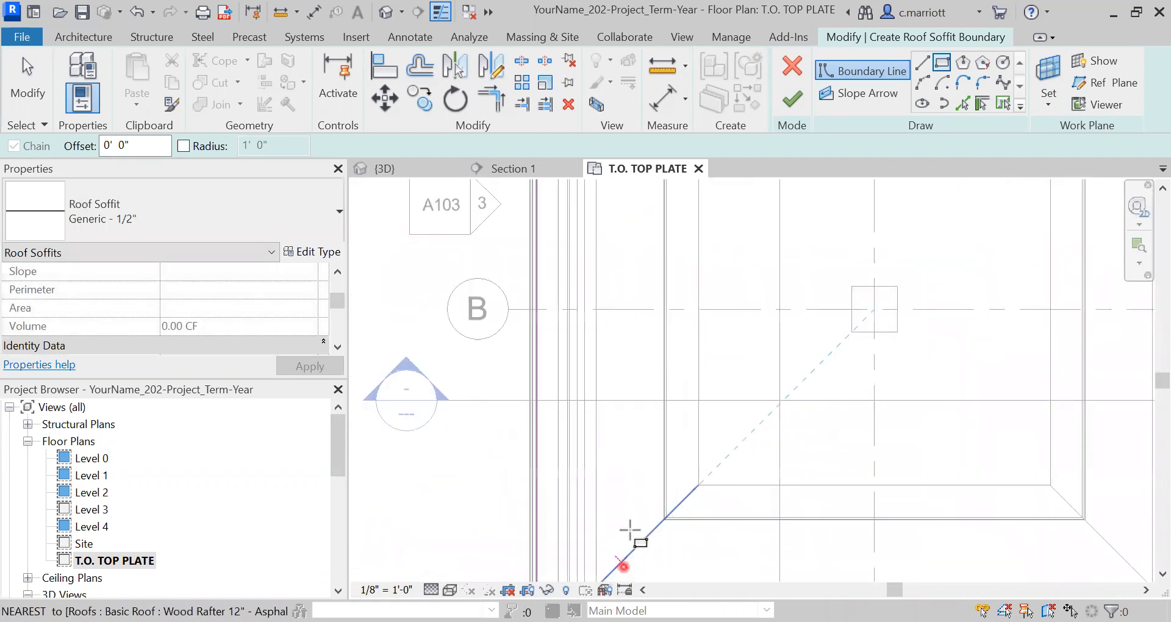
{"action": "scroll", "coordinate": [715, 435], "scroll_direction": "up", "scroll_amount": 5}
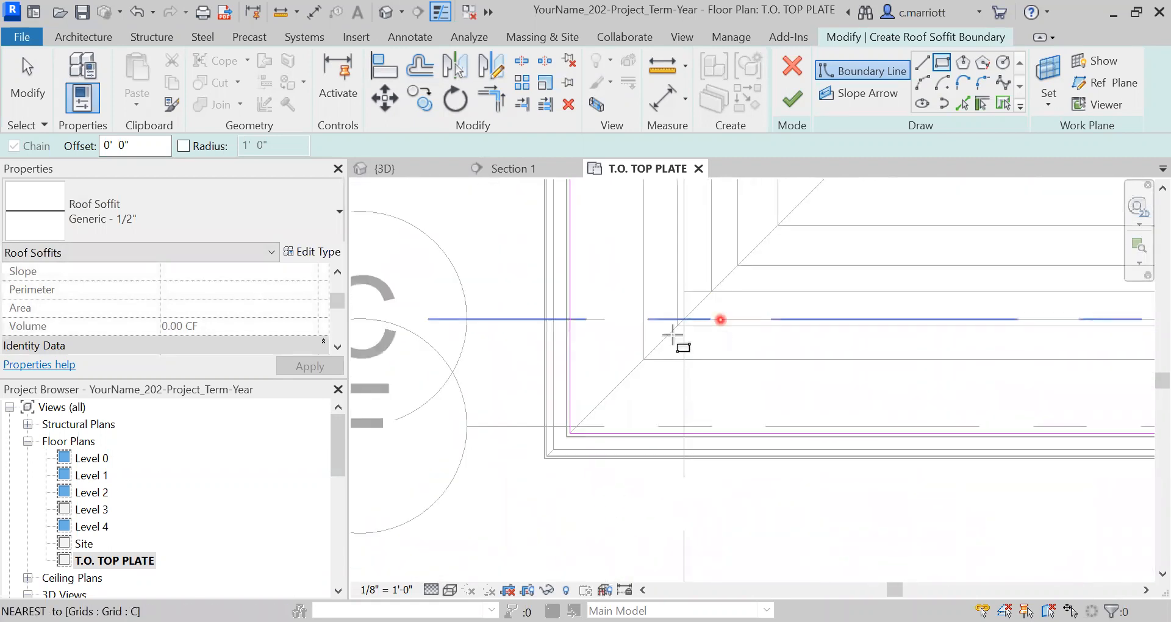
{"action": "left_click", "coordinate": [665, 318]}
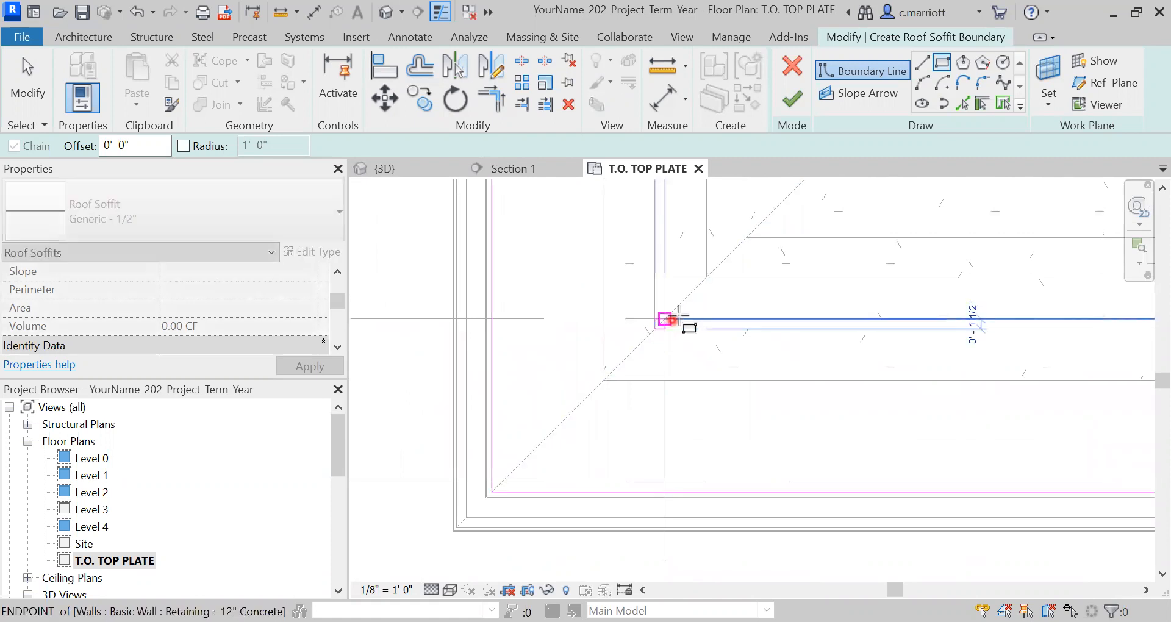
{"action": "scroll", "coordinate": [687, 312], "scroll_direction": "down", "scroll_amount": 2}
{"action": "scroll", "coordinate": [785, 285], "scroll_direction": "down", "scroll_amount": 3}
{"action": "middle_click_drag", "start_coordinate": [784, 287], "coordinate": [464, 534]}
{"action": "scroll", "coordinate": [826, 260], "scroll_direction": "down", "scroll_amount": 5}
{"action": "middle_click_drag", "start_coordinate": [773, 348], "coordinate": [678, 466]}
{"action": "scroll", "coordinate": [781, 309], "scroll_direction": "up", "scroll_amount": 1}
{"action": "scroll", "coordinate": [770, 316], "scroll_direction": "up", "scroll_amount": 8}
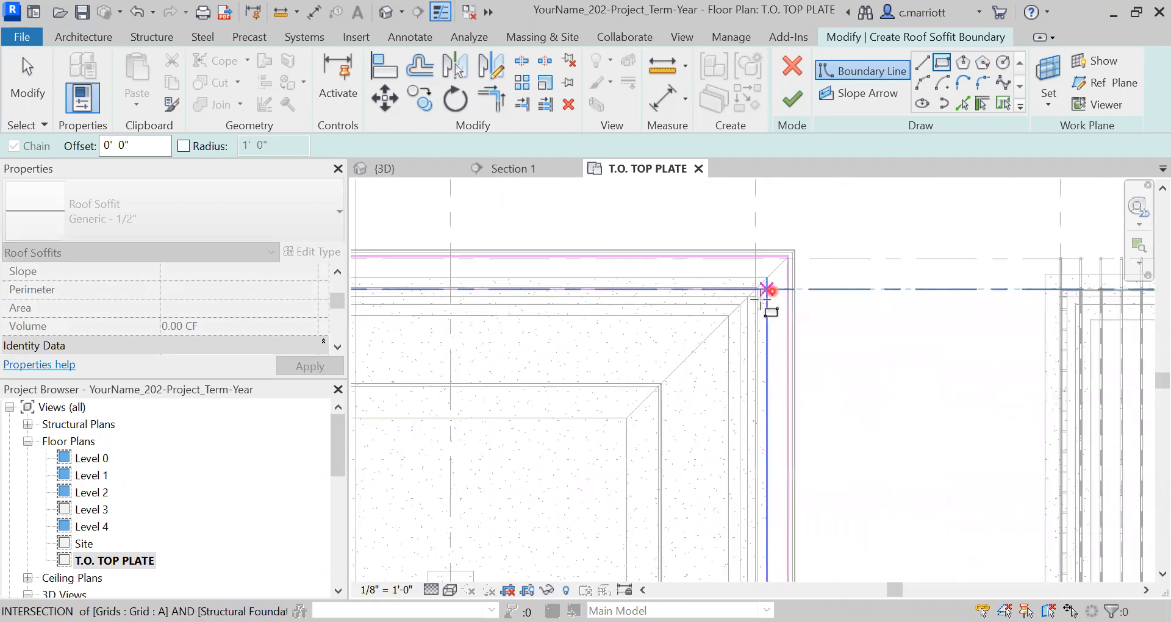
{"action": "scroll", "coordinate": [753, 274], "scroll_direction": "up", "scroll_amount": 3}
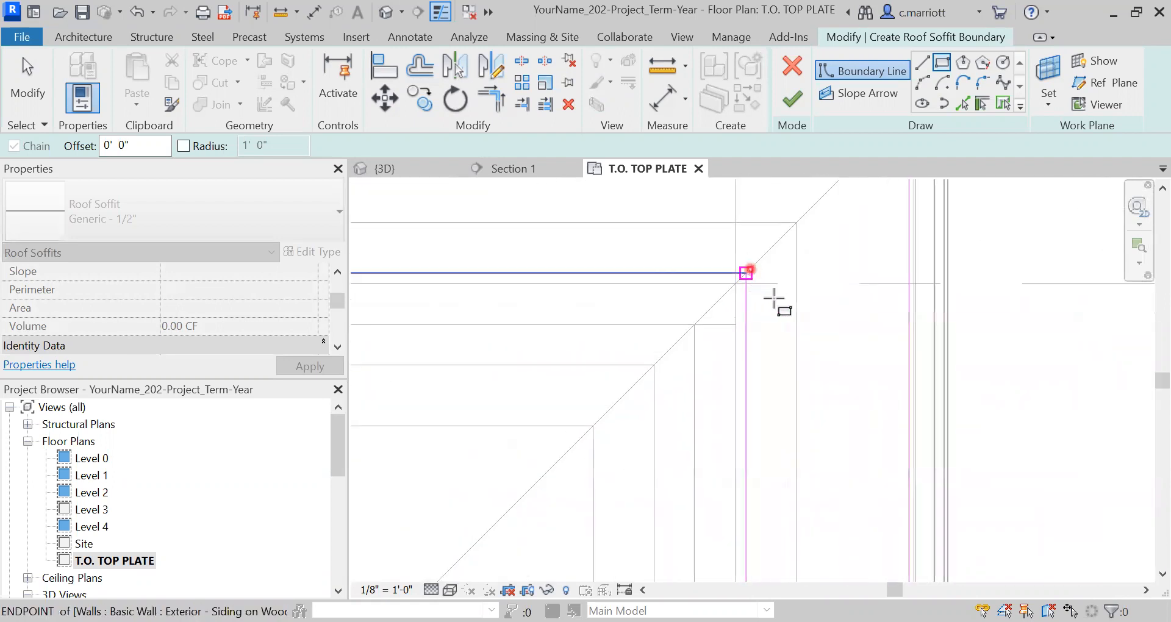
{"action": "left_click", "coordinate": [746, 273]}
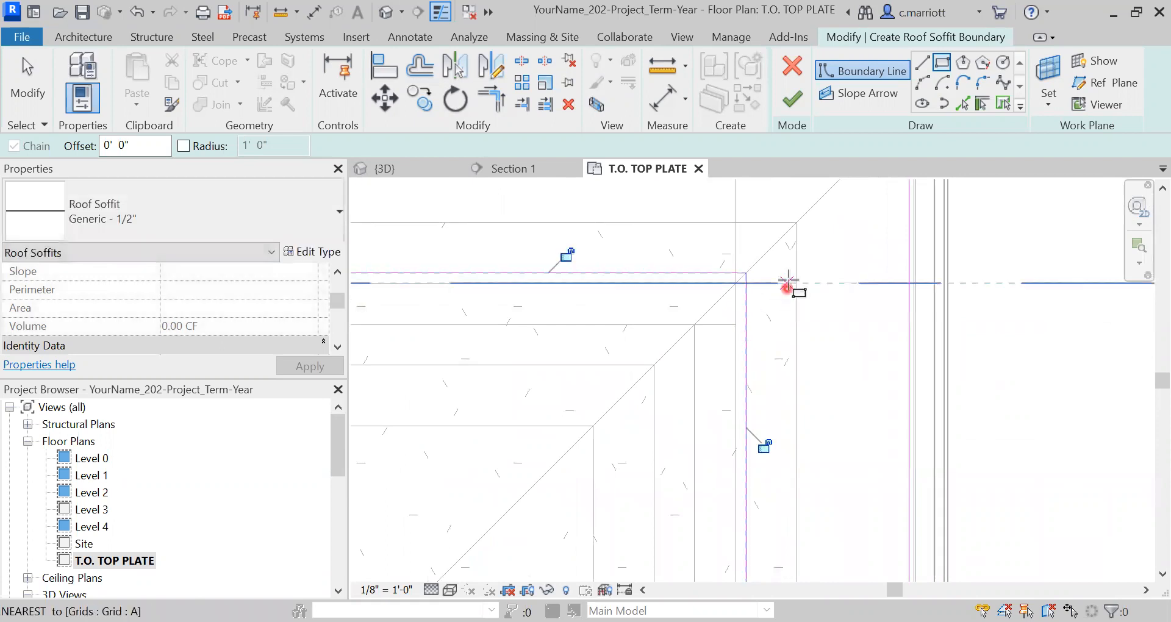
{"action": "left_click", "coordinate": [793, 101]}
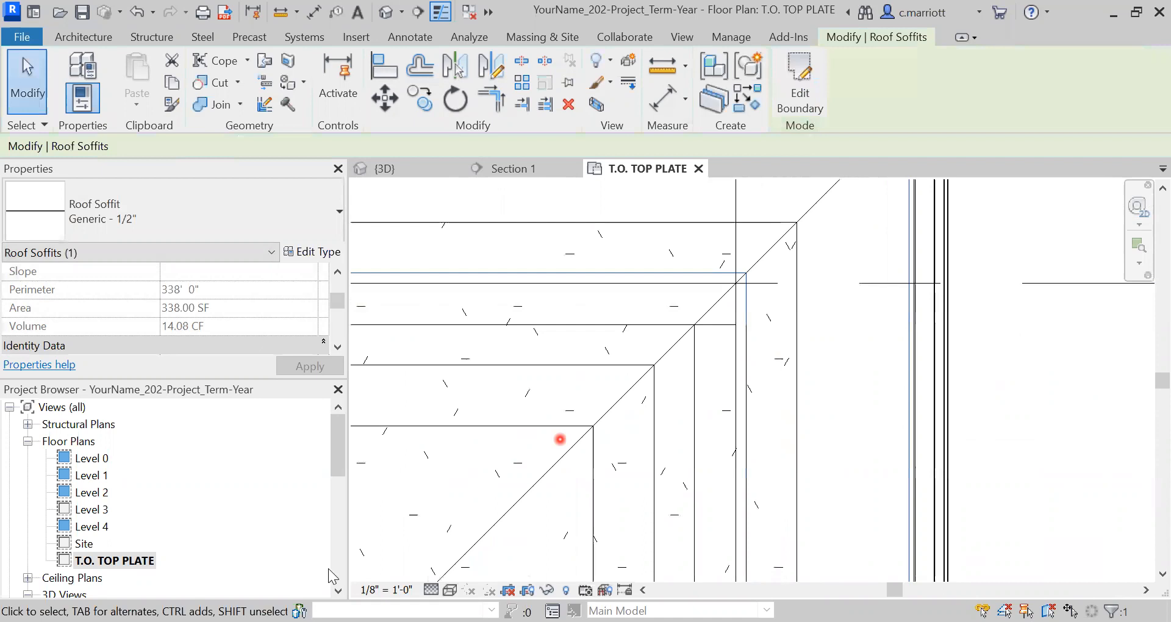
Open the Section 1 view and examine the new soffit at the eave beside grid 3.
{"action": "left_click", "coordinate": [343, 579]}
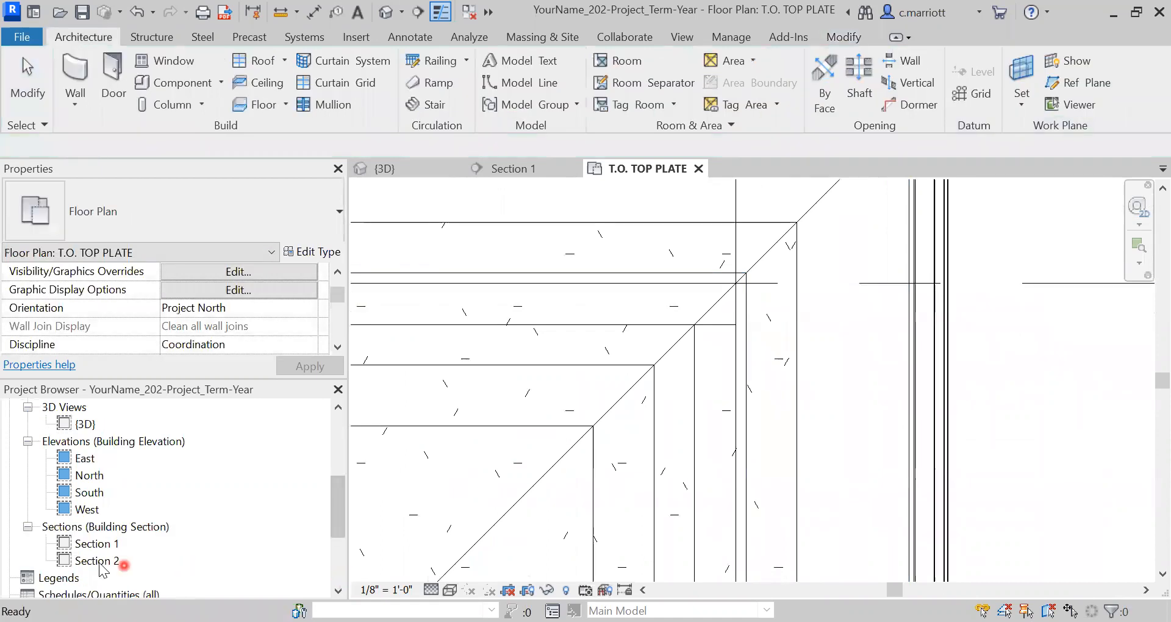
{"action": "double_click", "coordinate": [91, 546]}
{"action": "left_click", "coordinate": [721, 488]}
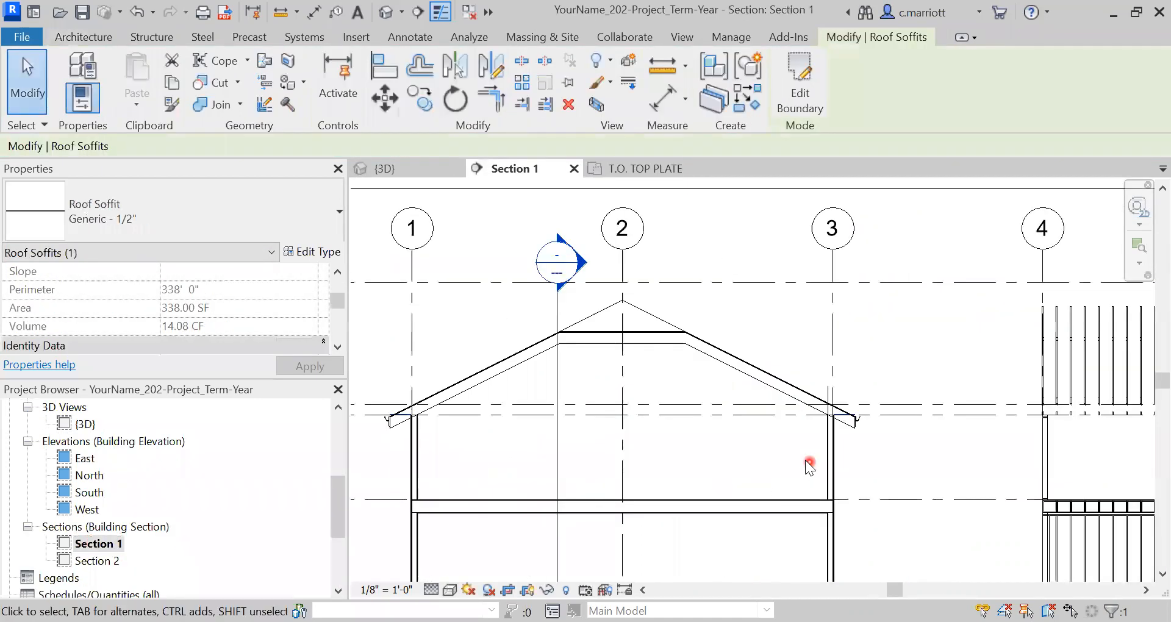
{"action": "scroll", "coordinate": [854, 420], "scroll_direction": "up", "scroll_amount": 6}
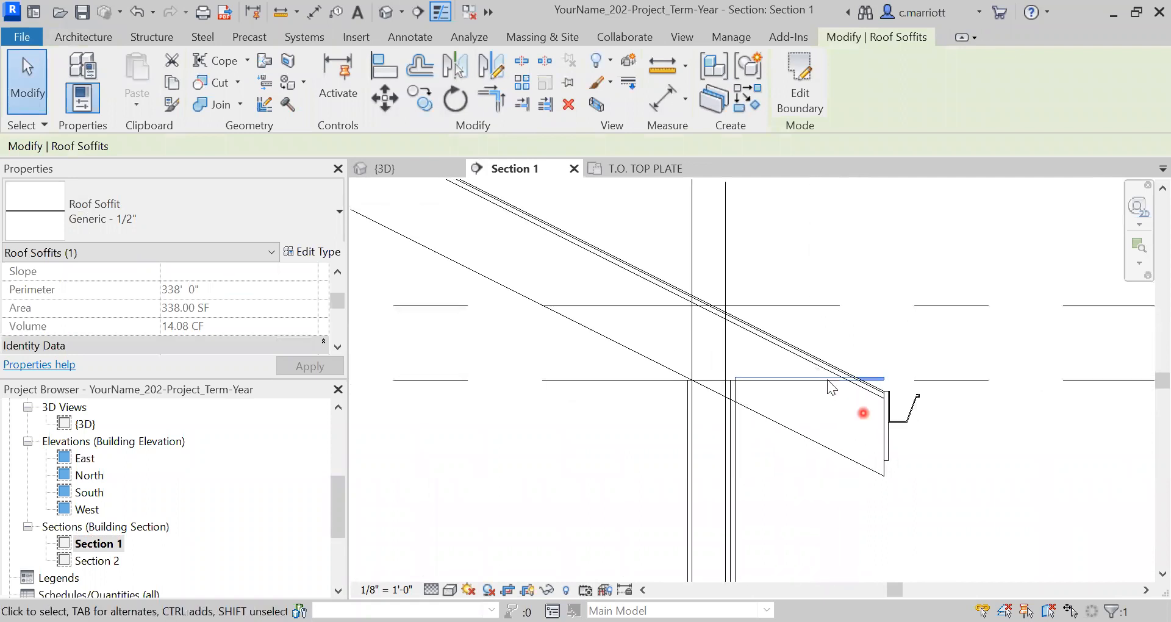
{"action": "scroll", "coordinate": [789, 366], "scroll_direction": "up", "scroll_amount": 3}
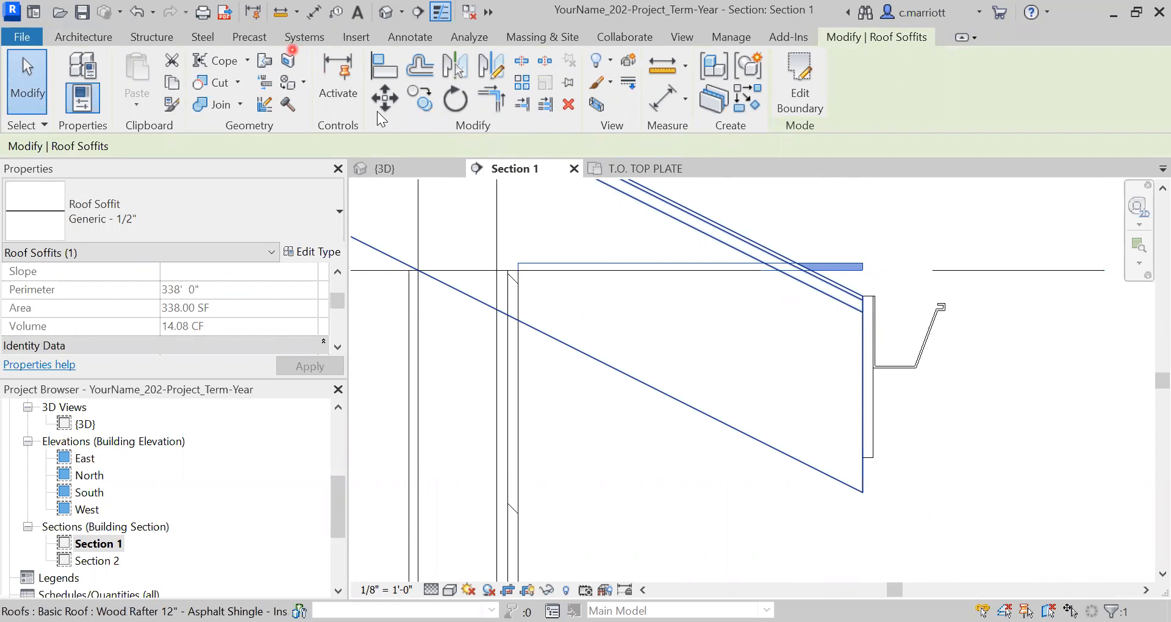
Measure the vertical distance from the soffit's underside at the T.O. TOP PLATE level to the bottom of the fascia.
{"action": "key", "text": "l"}
{"action": "key", "text": "i"}
{"action": "left_click", "coordinate": [863, 266]}
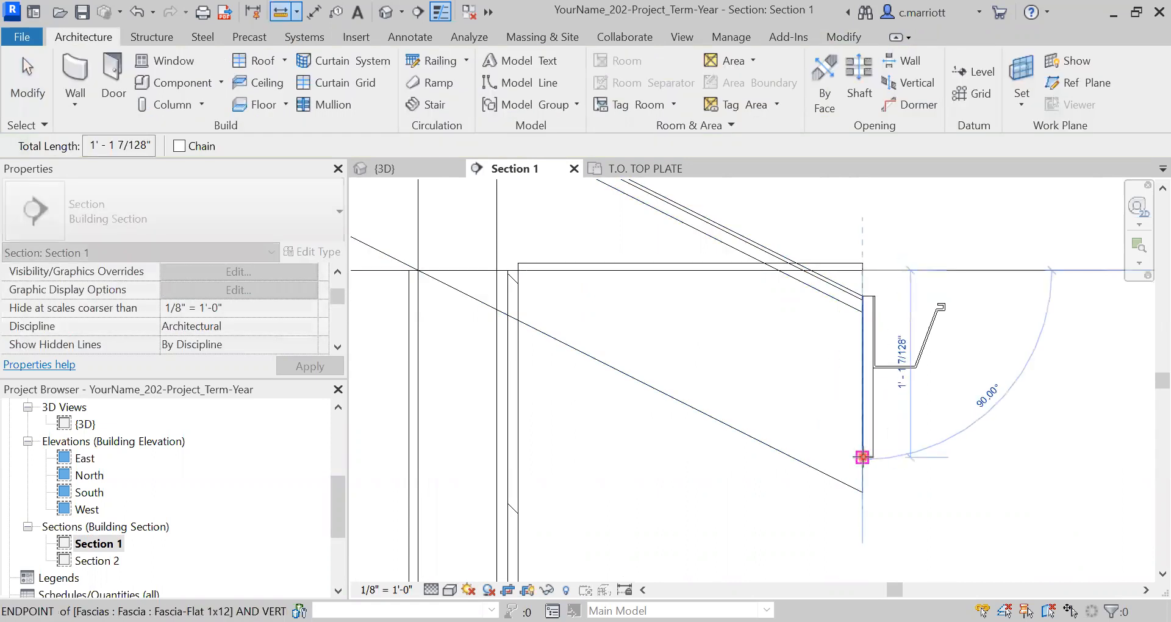
{"action": "scroll", "coordinate": [862, 458], "scroll_direction": "up", "scroll_amount": 3}
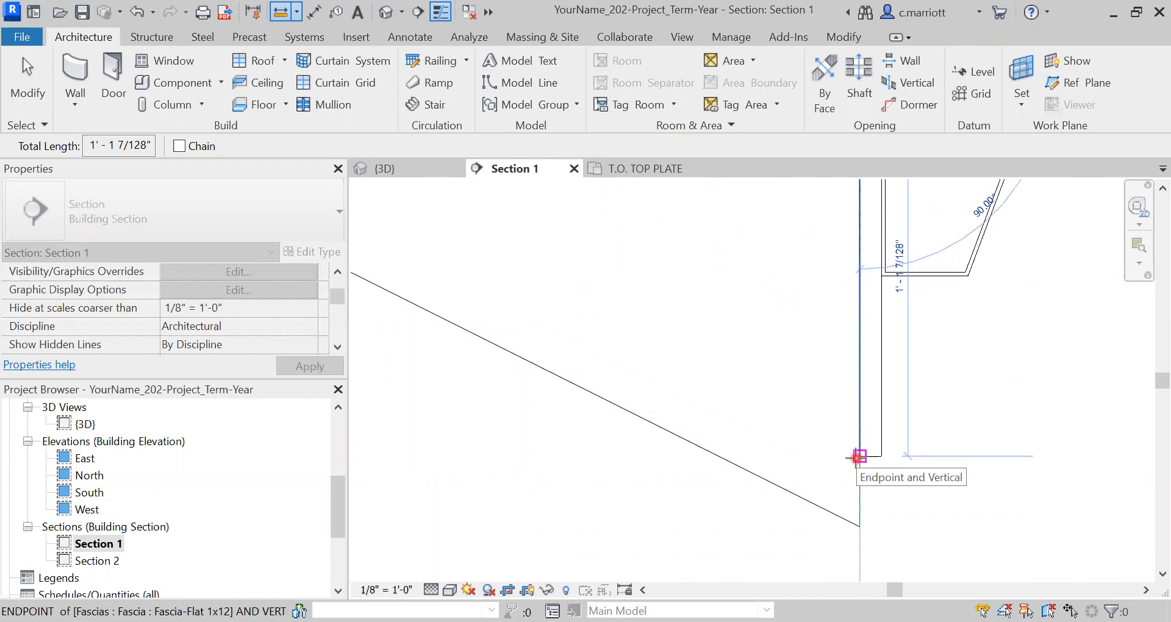
{"action": "scroll", "coordinate": [823, 452], "scroll_direction": "down", "scroll_amount": 3}
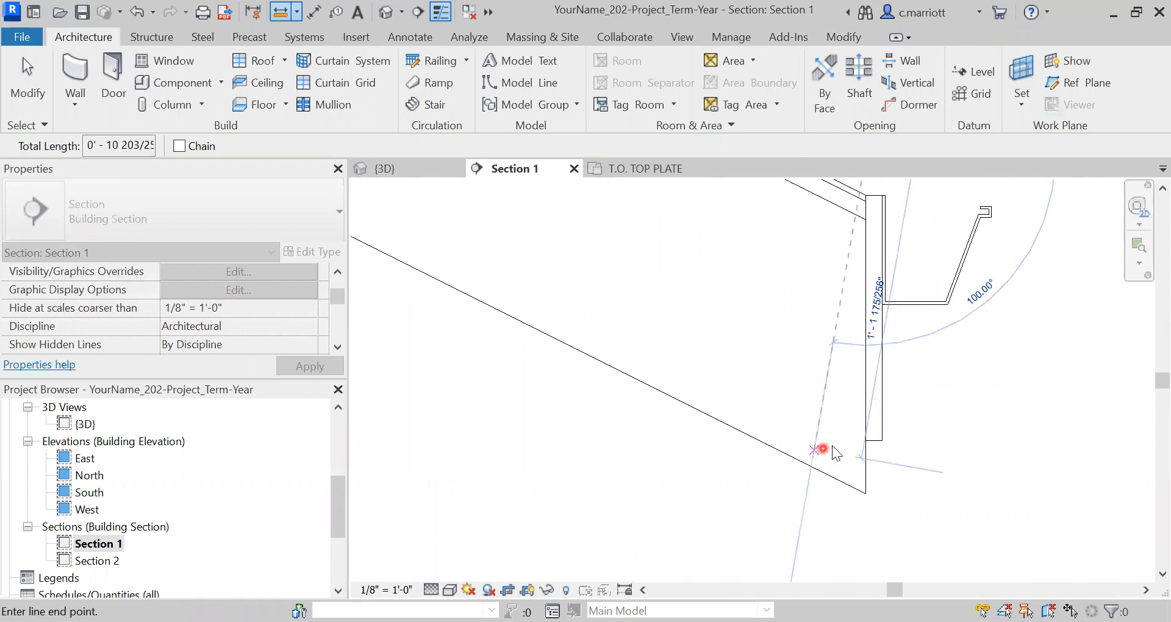
{"action": "key", "text": "Escape"}
{"action": "key", "text": "Escape"}
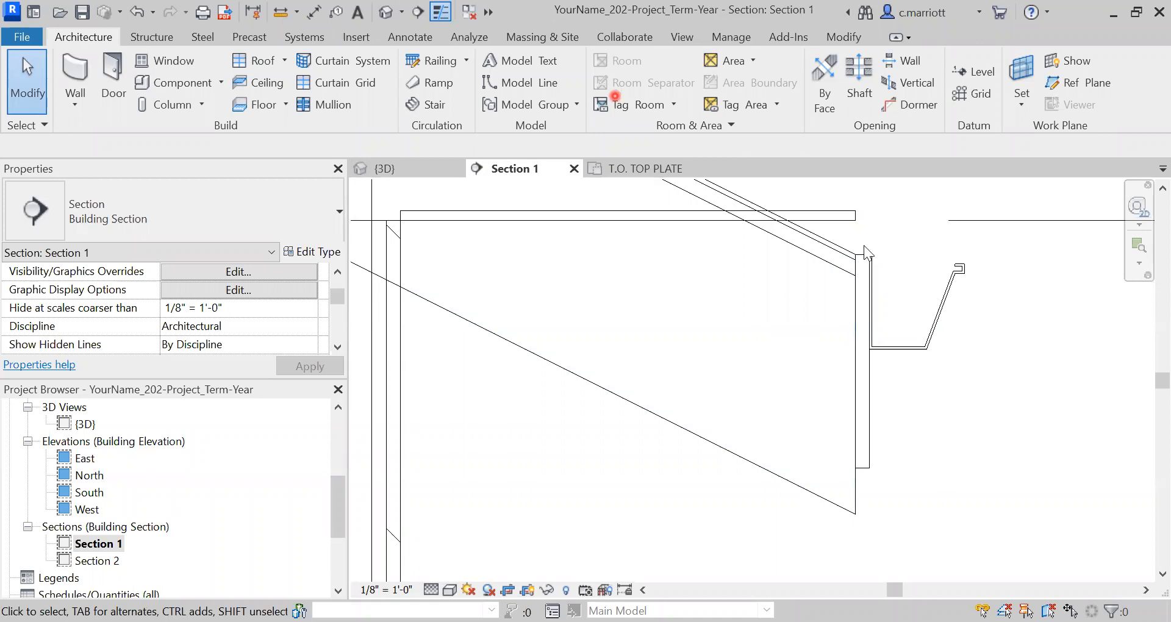
Set the roof soffit's Height Offset From Level to -1' 0 1/2".
{"action": "left_click", "coordinate": [845, 215]}
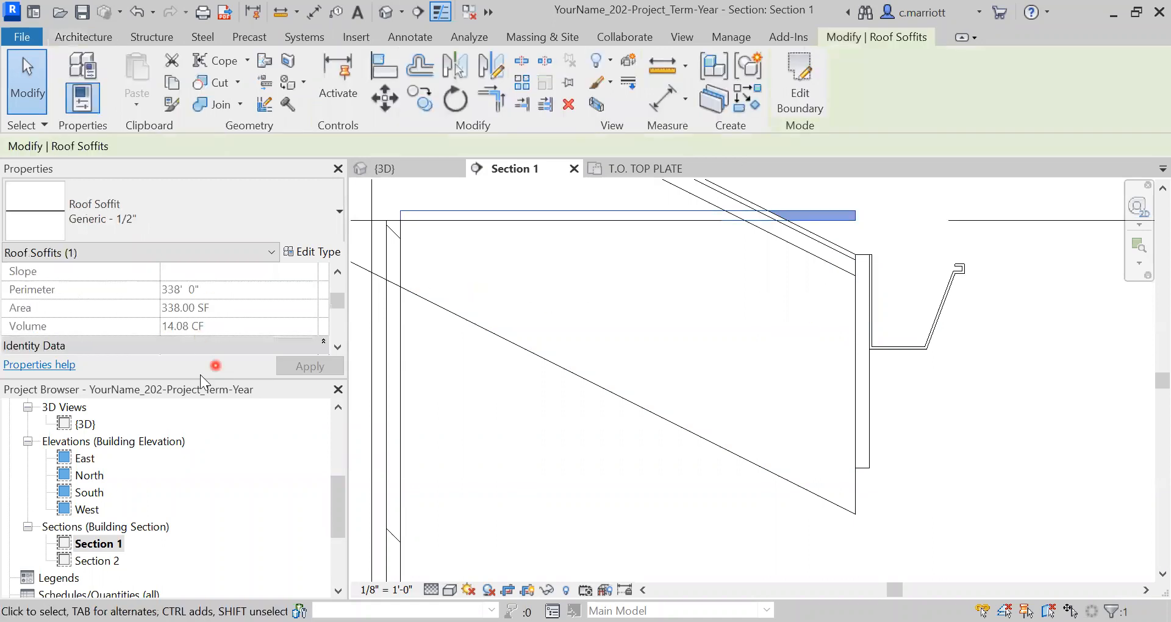
{"action": "left_click_drag", "start_coordinate": [339, 298], "coordinate": [342, 271]}
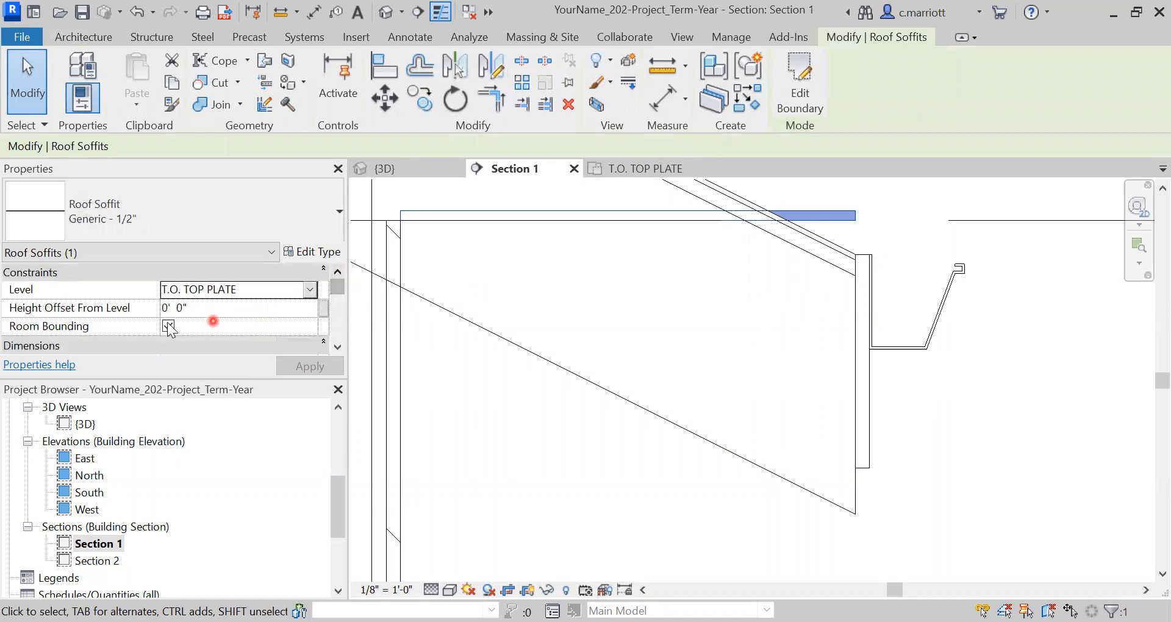
{"action": "left_click", "coordinate": [193, 309]}
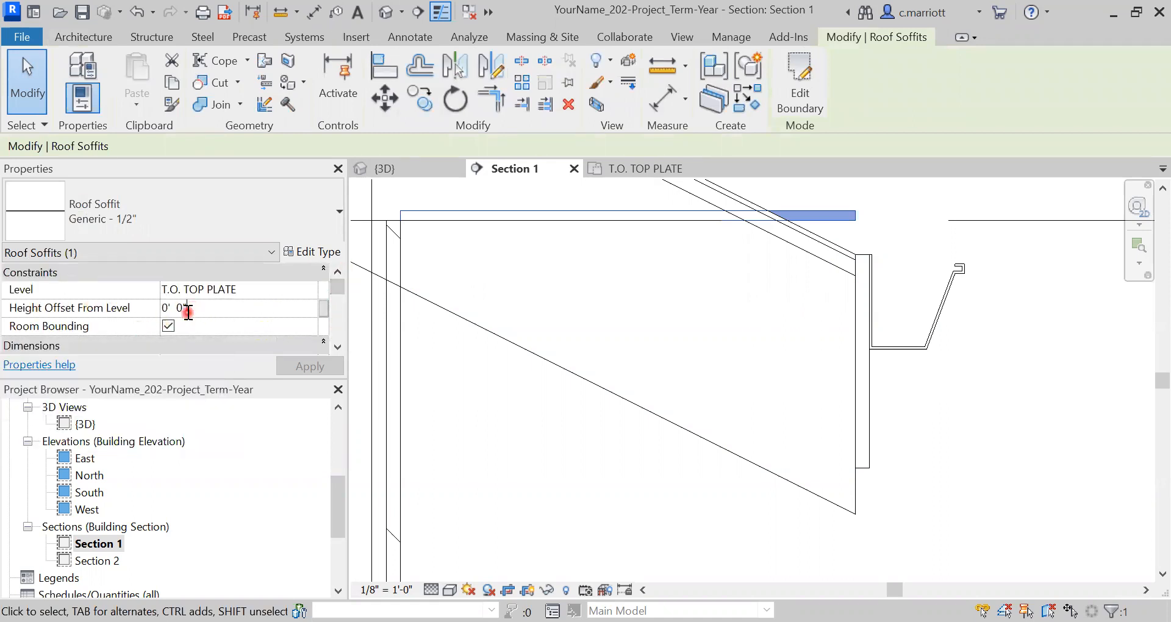
{"action": "key", "text": "BackSpace"}
{"action": "key", "text": "BackSpace"}
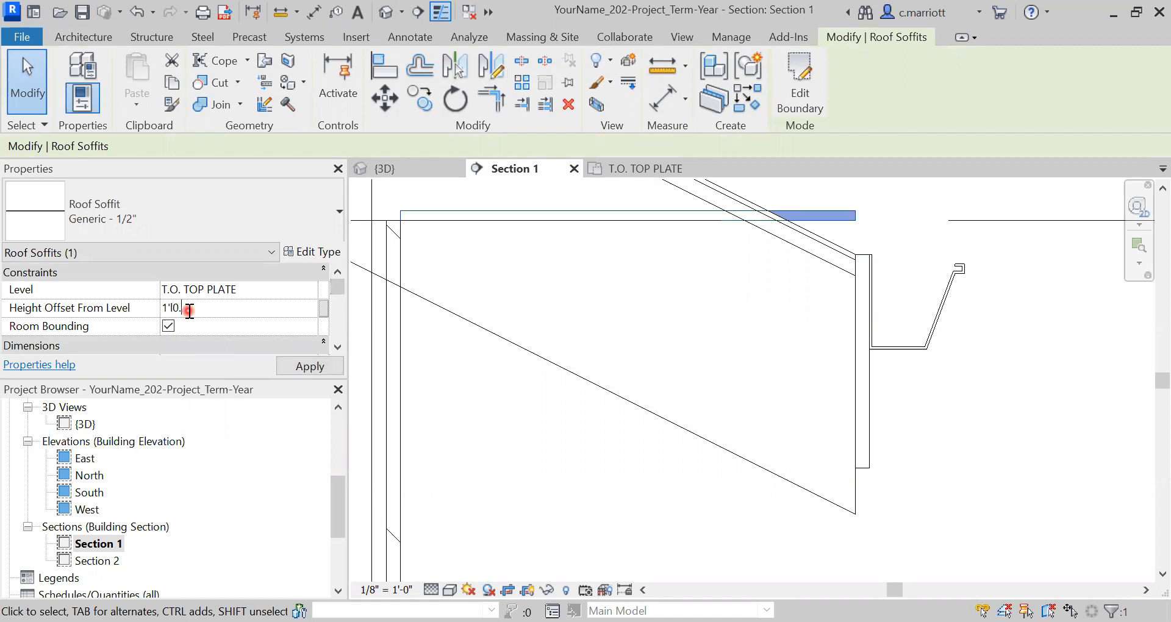
{"action": "left_click", "coordinate": [264, 360]}
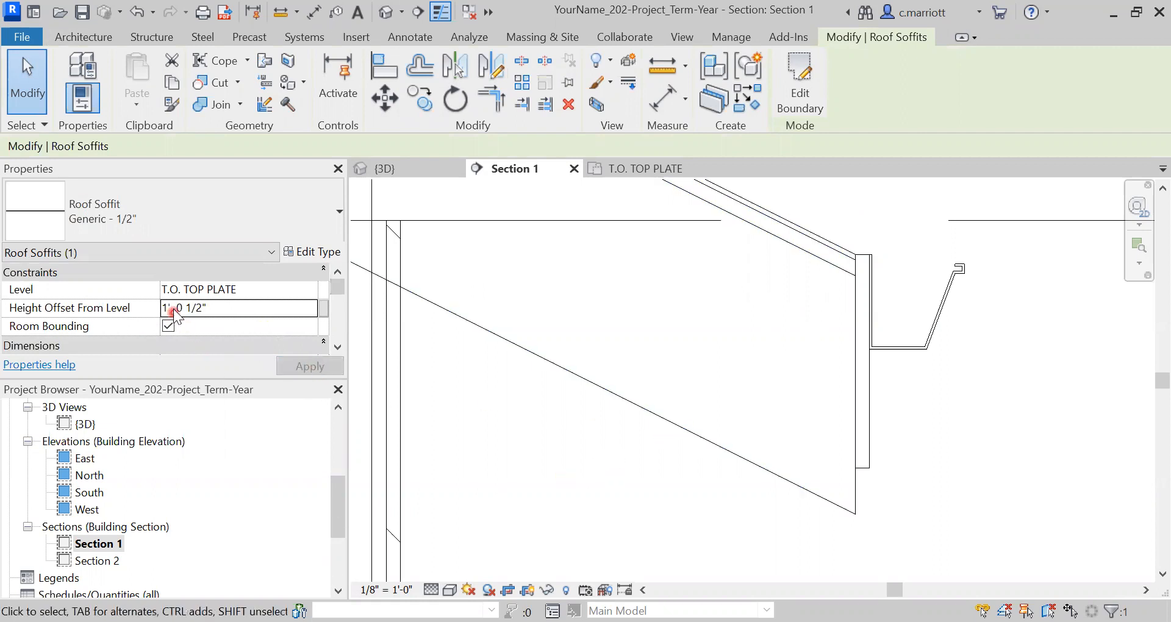
{"action": "left_click", "coordinate": [191, 361]}
{"action": "type", "text": "-"}
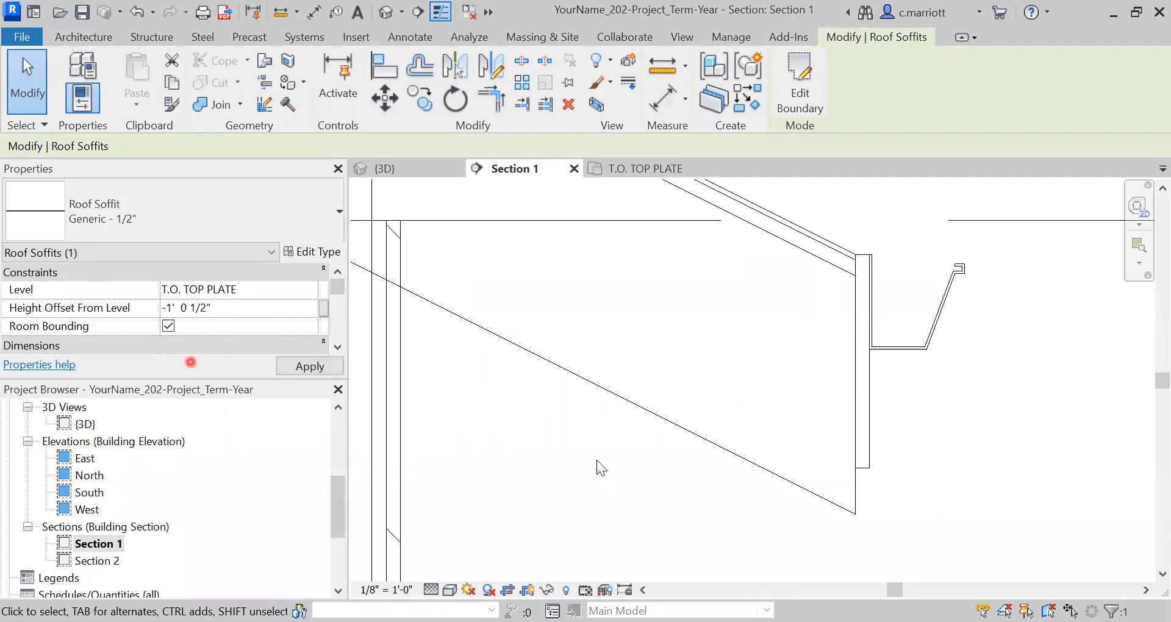
{"action": "scroll", "coordinate": [882, 468], "scroll_direction": "up", "scroll_amount": 1}
{"action": "scroll", "coordinate": [872, 441], "scroll_direction": "up", "scroll_amount": 1}
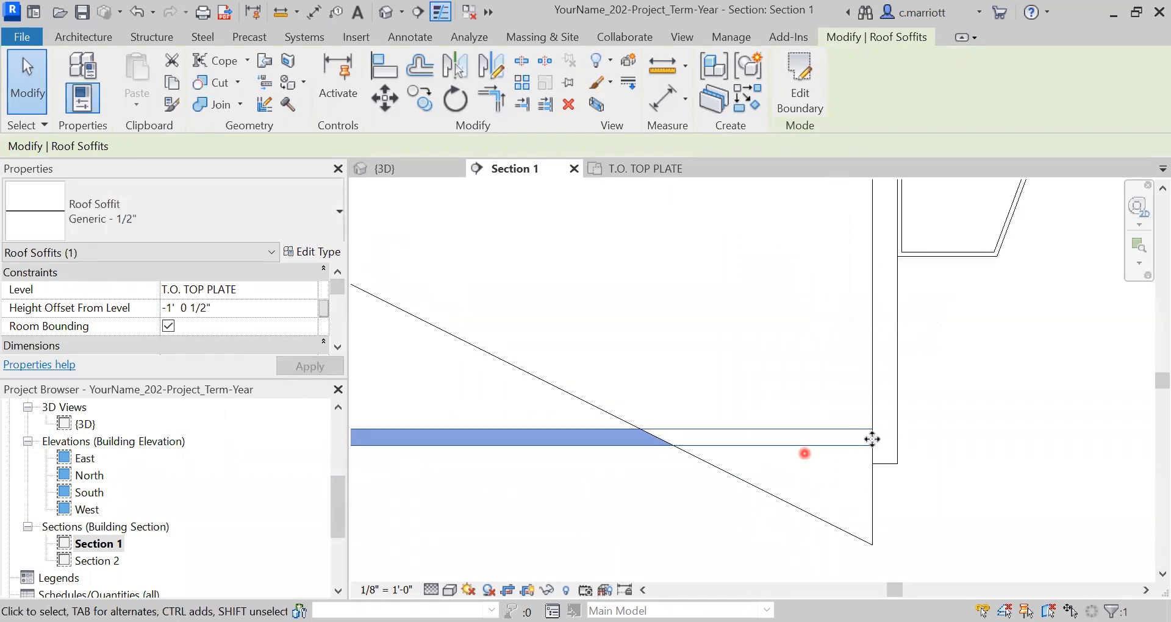
{"action": "scroll", "coordinate": [891, 418], "scroll_direction": "down", "scroll_amount": 1}
{"action": "scroll", "coordinate": [702, 479], "scroll_direction": "down", "scroll_amount": 2}
{"action": "scroll", "coordinate": [707, 474], "scroll_direction": "down", "scroll_amount": 1}
{"action": "left_click", "coordinate": [709, 459]}
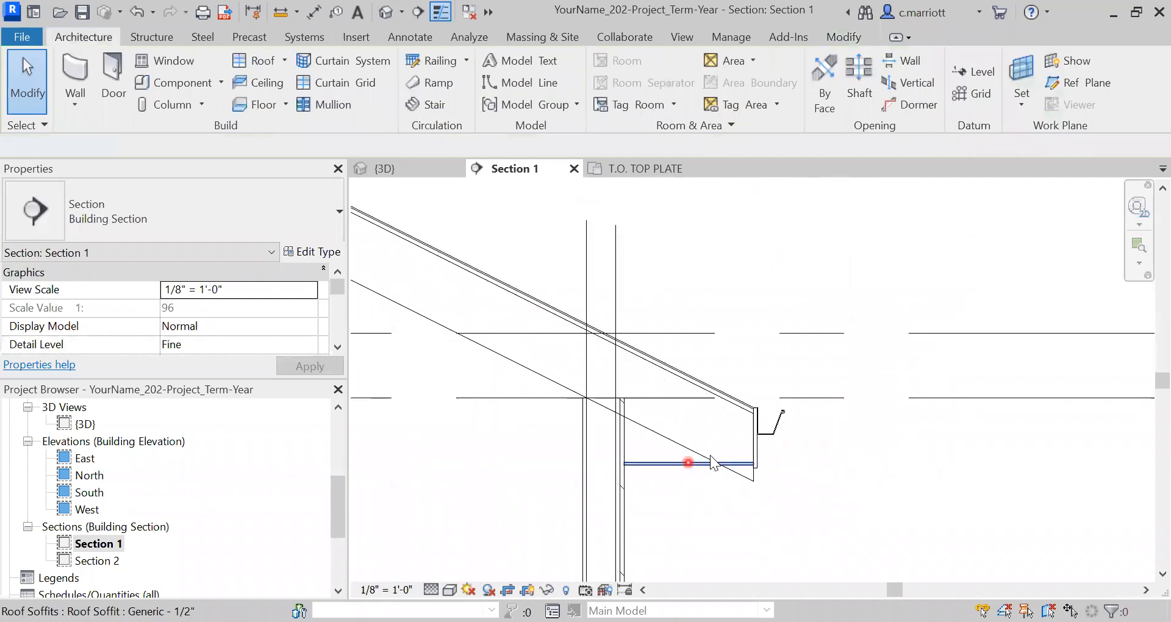
Change the Wood Rafter 12" roof's Rafter Cut to Two Cut - Plumb.
{"action": "scroll", "coordinate": [613, 456], "scroll_direction": "down", "scroll_amount": 3}
{"action": "scroll", "coordinate": [702, 488], "scroll_direction": "down", "scroll_amount": 2}
{"action": "scroll", "coordinate": [702, 470], "scroll_direction": "up", "scroll_amount": 4}
{"action": "scroll", "coordinate": [726, 450], "scroll_direction": "up", "scroll_amount": 5}
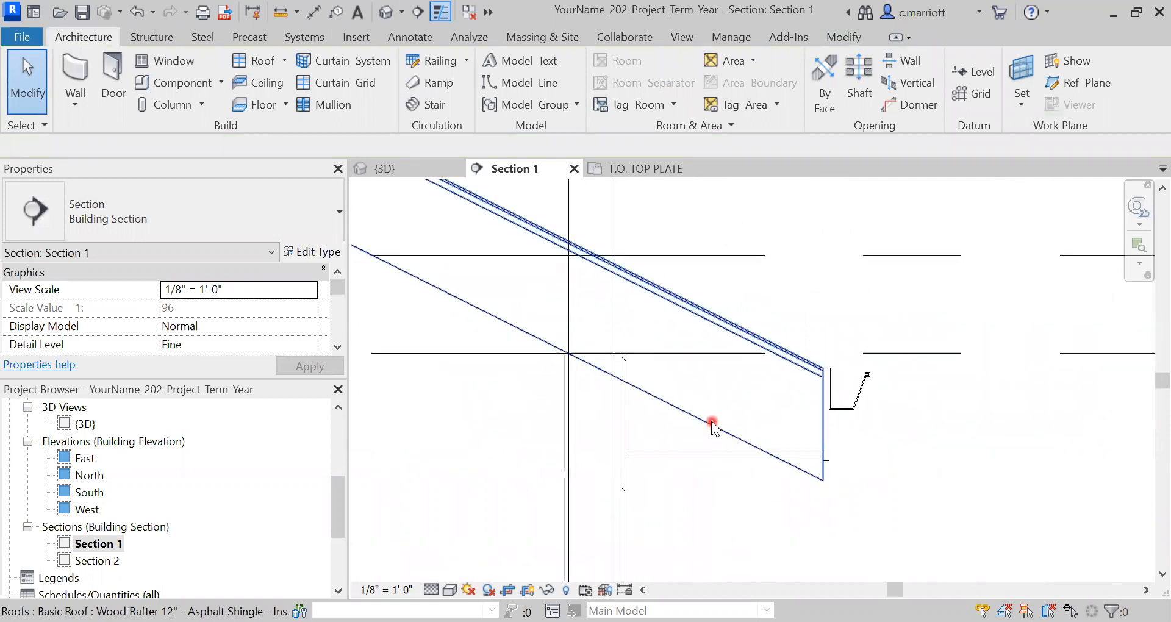
{"action": "left_click", "coordinate": [711, 419]}
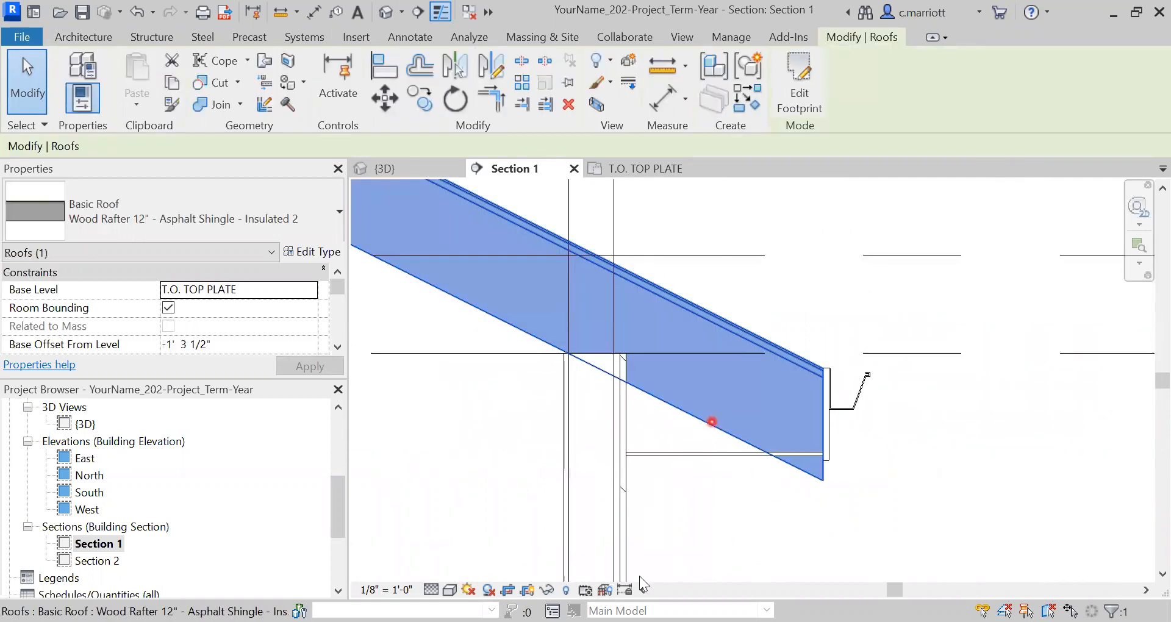
{"action": "left_click", "coordinate": [338, 347]}
{"action": "left_click", "coordinate": [339, 347]}
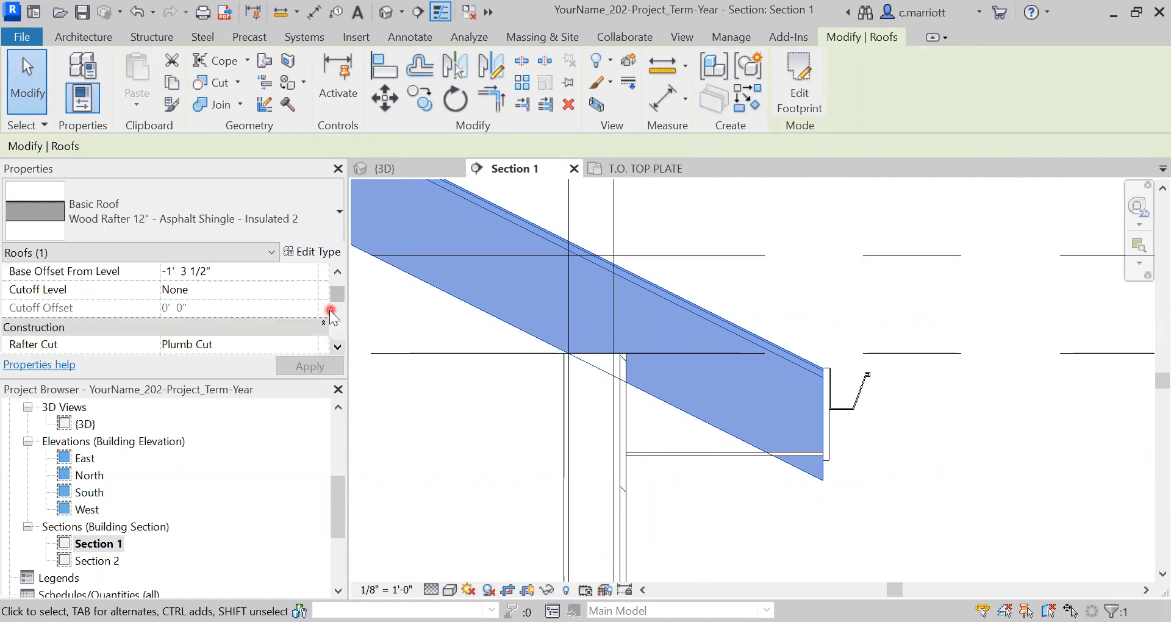
{"action": "left_click", "coordinate": [338, 347]}
{"action": "left_click", "coordinate": [313, 311]}
{"action": "left_click", "coordinate": [310, 308]}
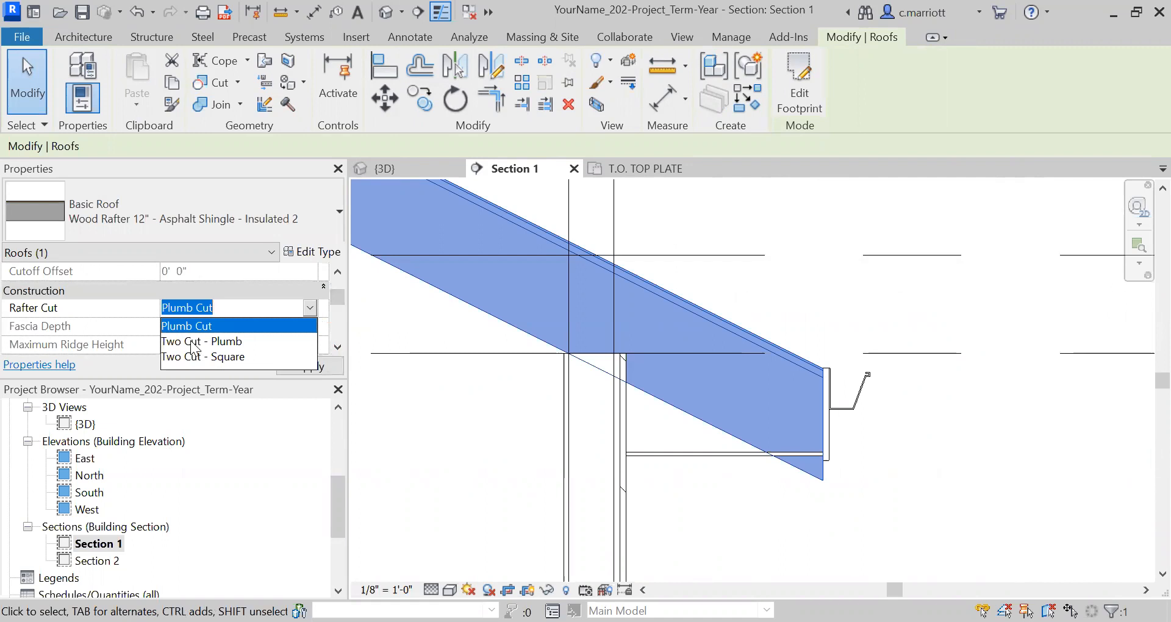
{"action": "left_click", "coordinate": [192, 341]}
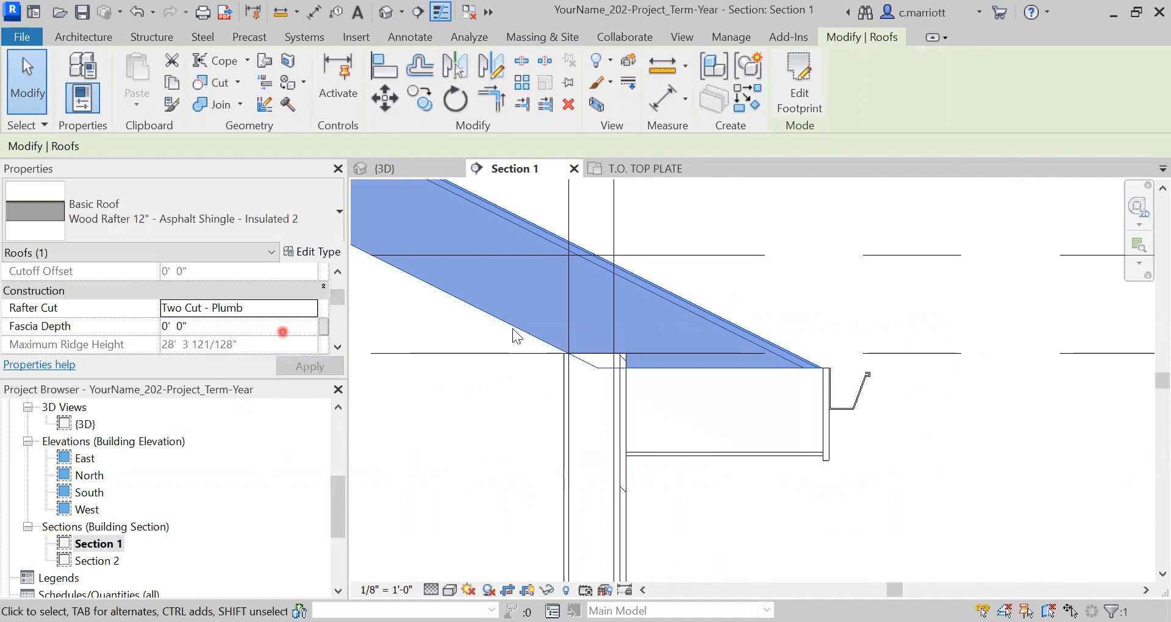
Measure the vertical distance from the roof edge at the top of the fascia down to the soffit's top face.
{"action": "scroll", "coordinate": [829, 400], "scroll_direction": "up", "scroll_amount": 1}
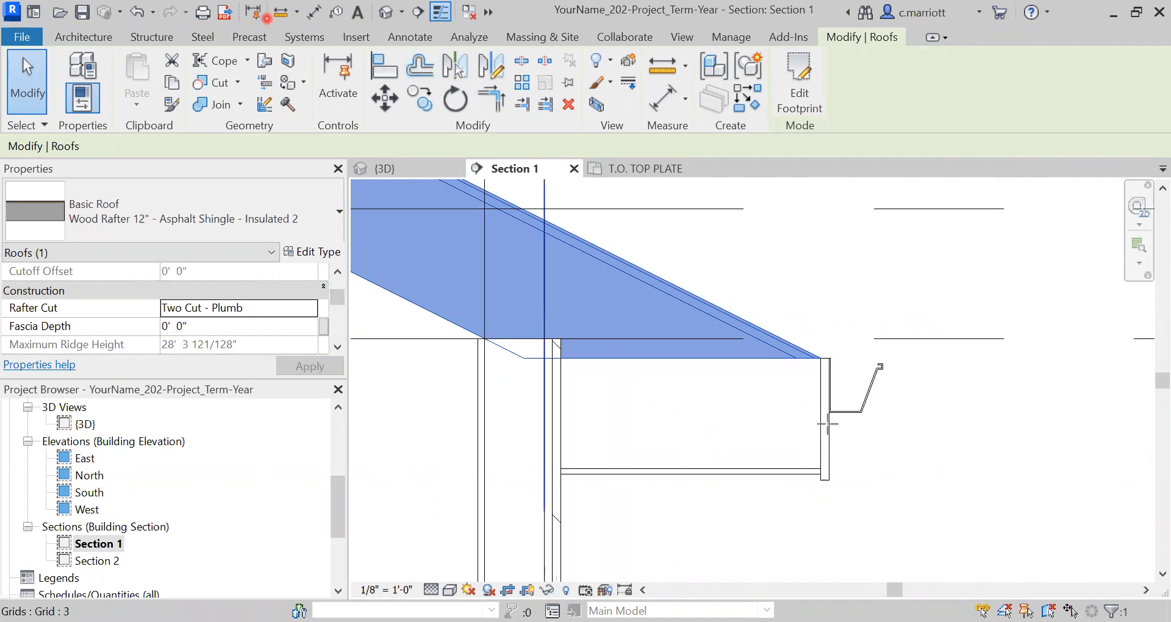
{"action": "left_click", "coordinate": [280, 12]}
{"action": "left_click", "coordinate": [821, 359]}
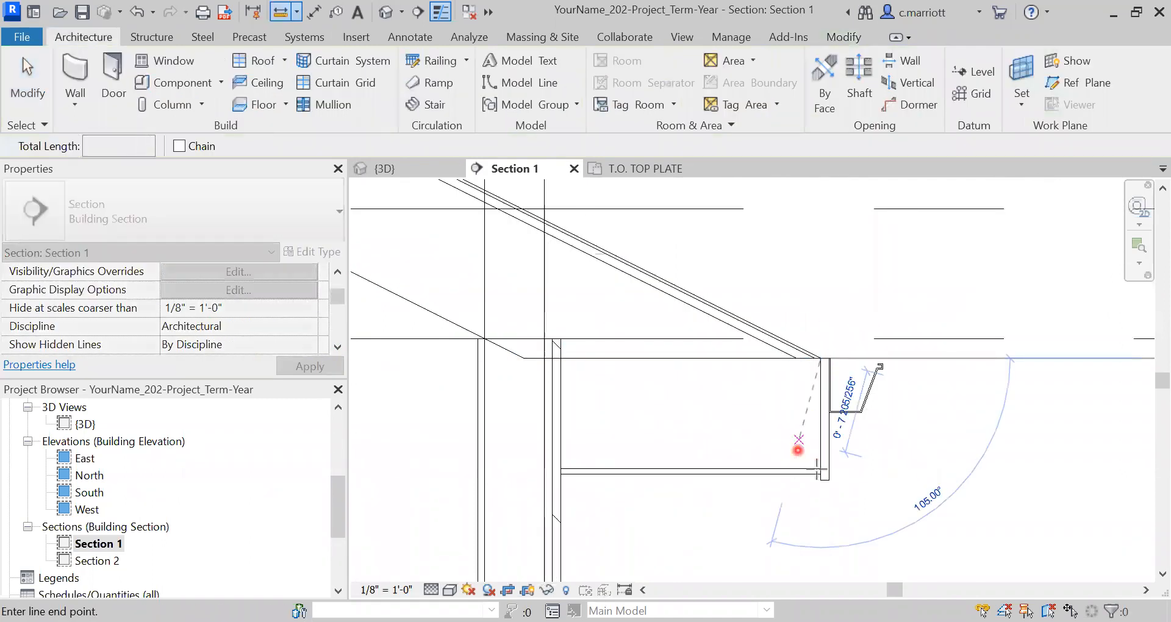
{"action": "scroll", "coordinate": [822, 468], "scroll_direction": "up", "scroll_amount": 2}
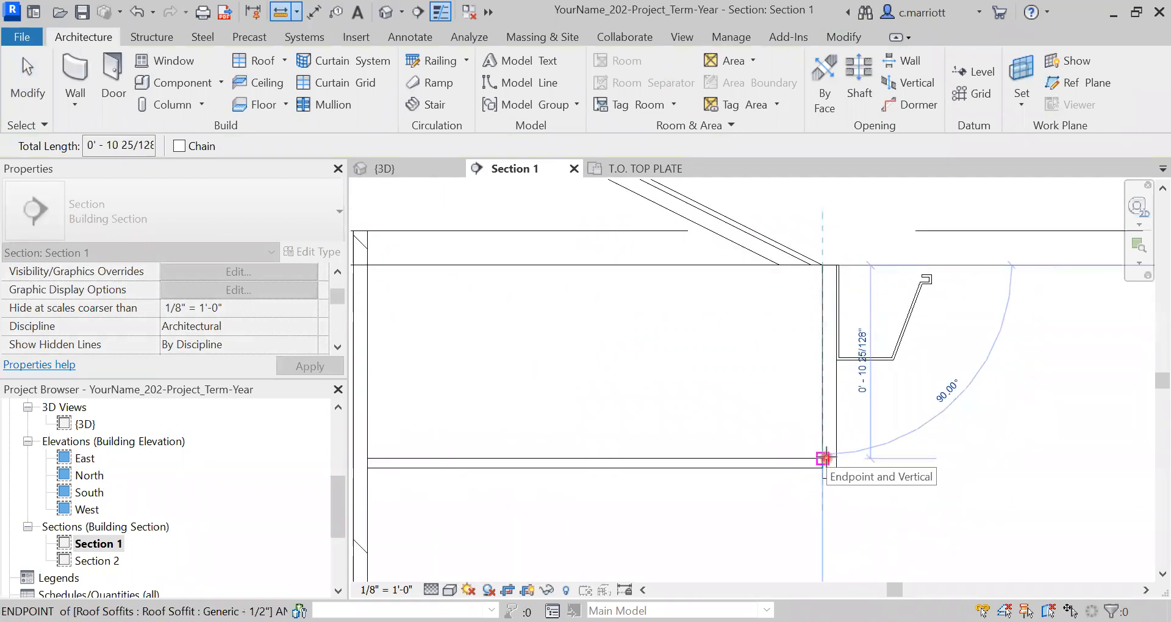
{"action": "key", "text": "Escape"}
{"action": "key", "text": "Escape"}
{"action": "scroll", "coordinate": [621, 432], "scroll_direction": "down", "scroll_amount": 2}
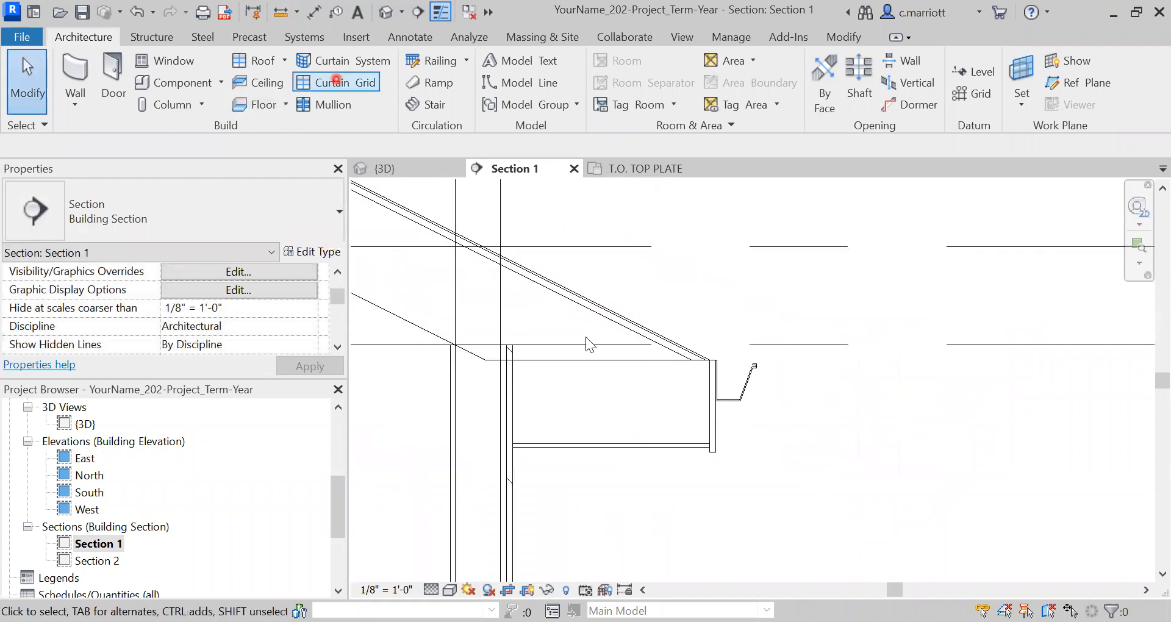
Try to align the horizontal underside of the roof's rafter cut with the soffit's top face, and undo the move.
{"action": "key", "text": "a"}
{"action": "key", "text": "l"}
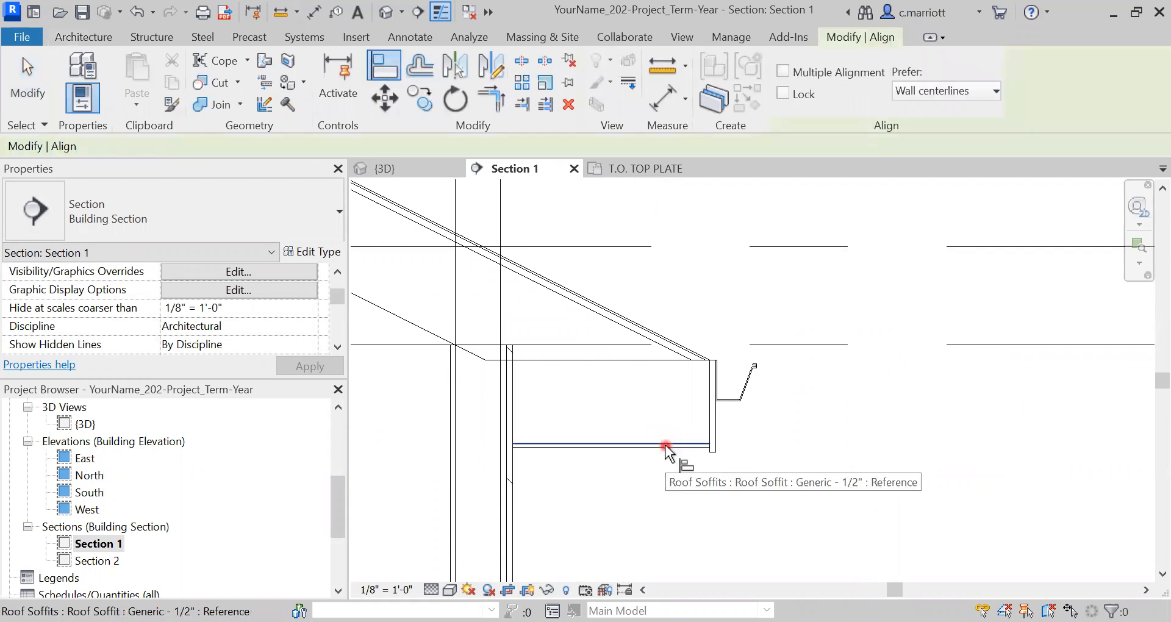
{"action": "left_click", "coordinate": [642, 443]}
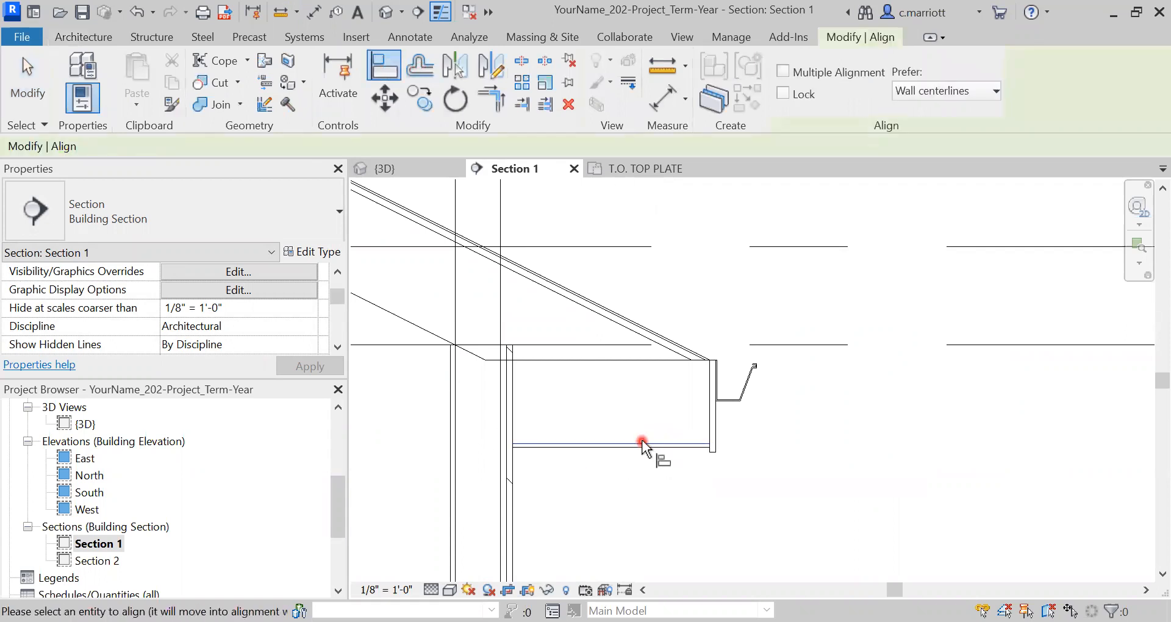
{"action": "left_click", "coordinate": [619, 365]}
{"action": "key", "text": "ctrl"}
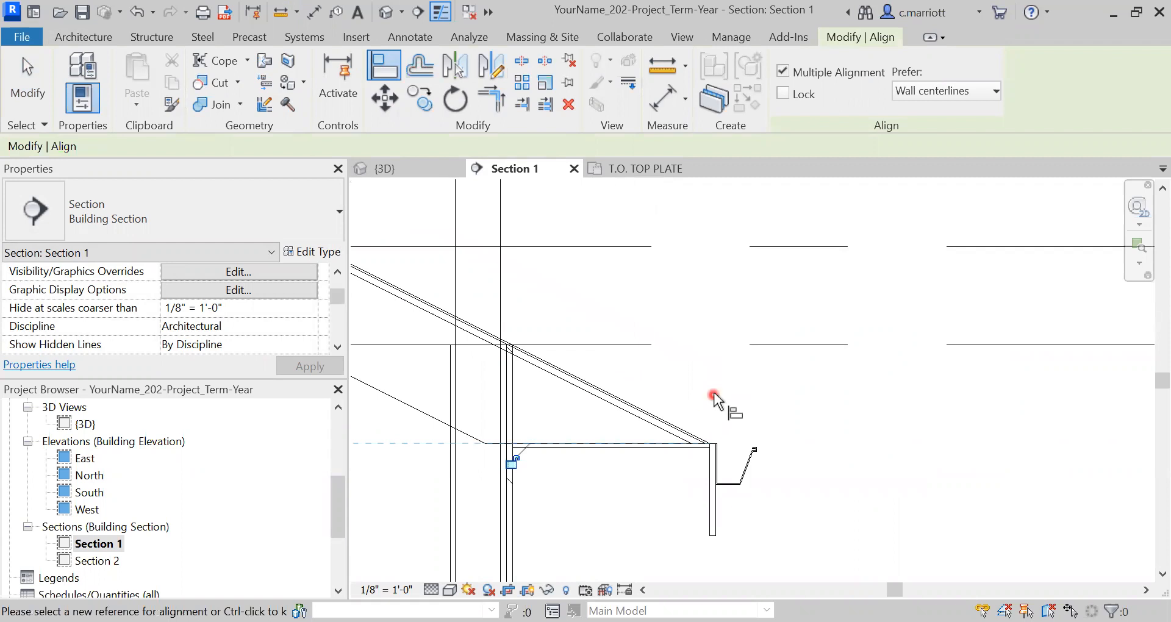
{"action": "key", "text": "ctrl+z"}
{"action": "left_click", "coordinate": [621, 360]}
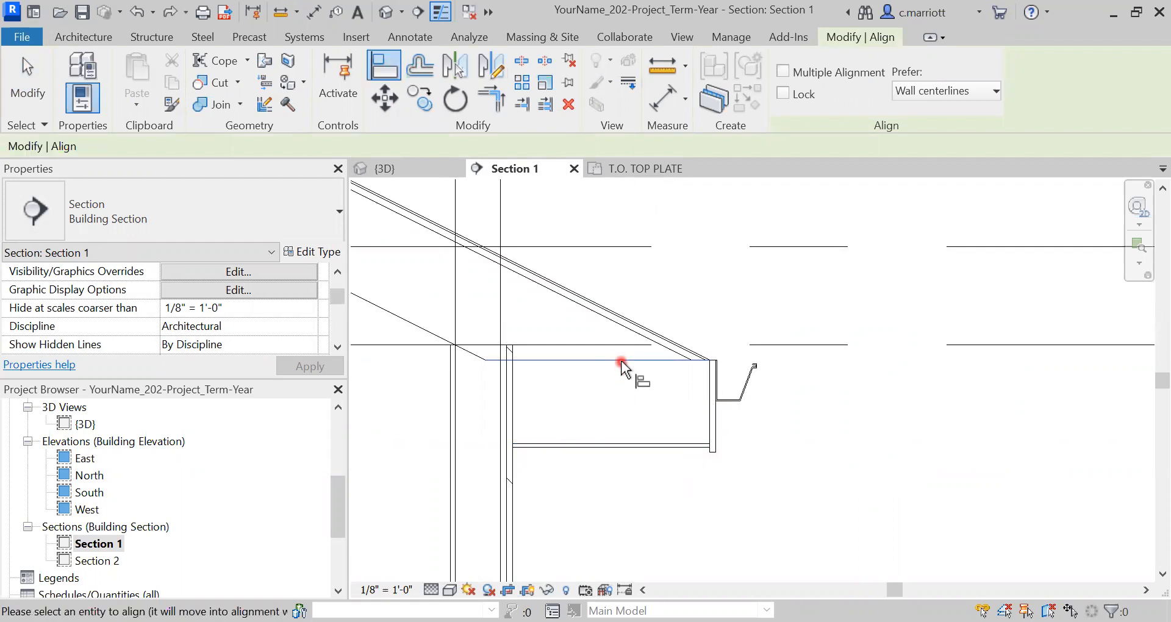
{"action": "key", "text": "Escape"}
{"action": "key", "text": "Escape"}
Measure upward from the soffit's top face at the inner side of the fascia towards the roof's underside.
{"action": "left_click", "coordinate": [606, 312]}
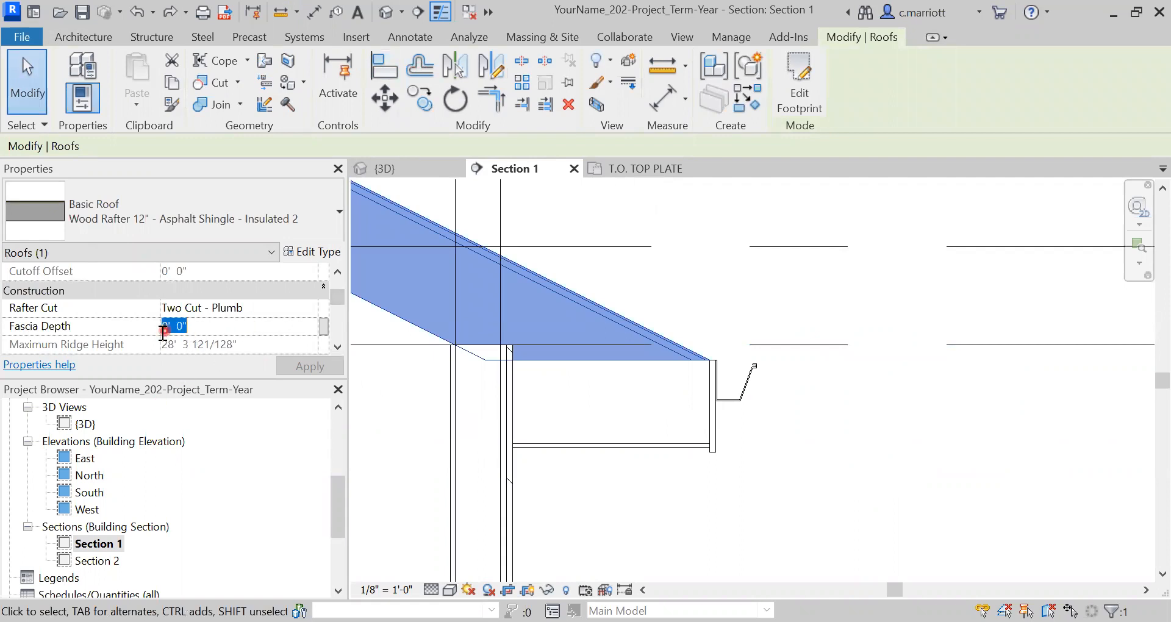
{"action": "left_click", "coordinate": [748, 310]}
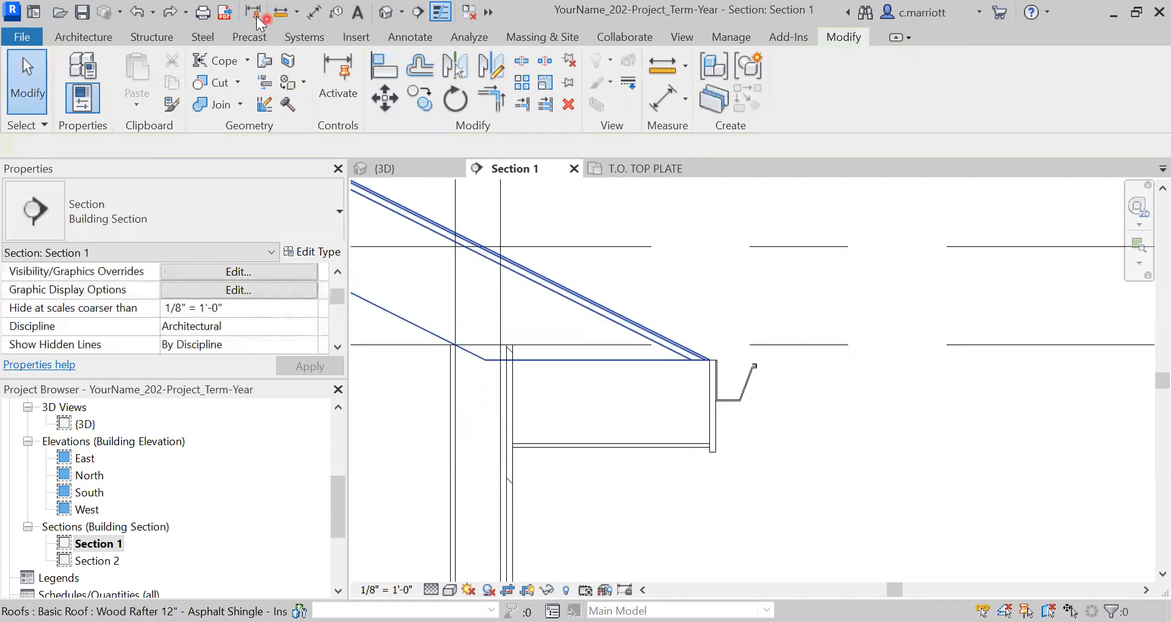
{"action": "left_click", "coordinate": [282, 21]}
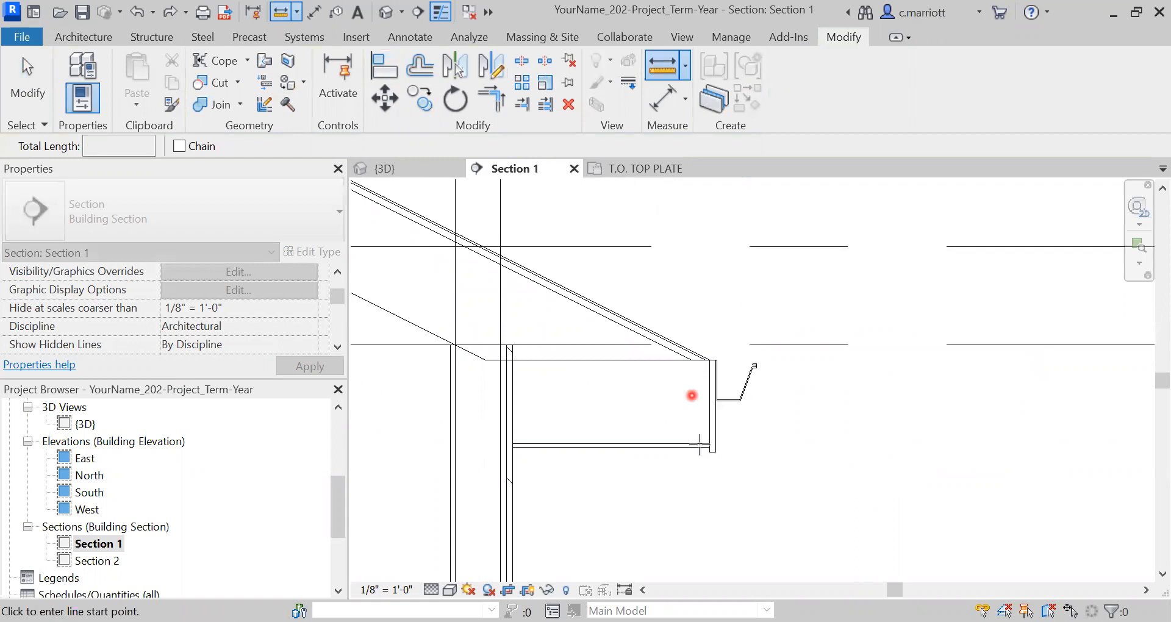
{"action": "scroll", "coordinate": [690, 397], "scroll_direction": "up", "scroll_amount": 3}
{"action": "left_click", "coordinate": [739, 431]}
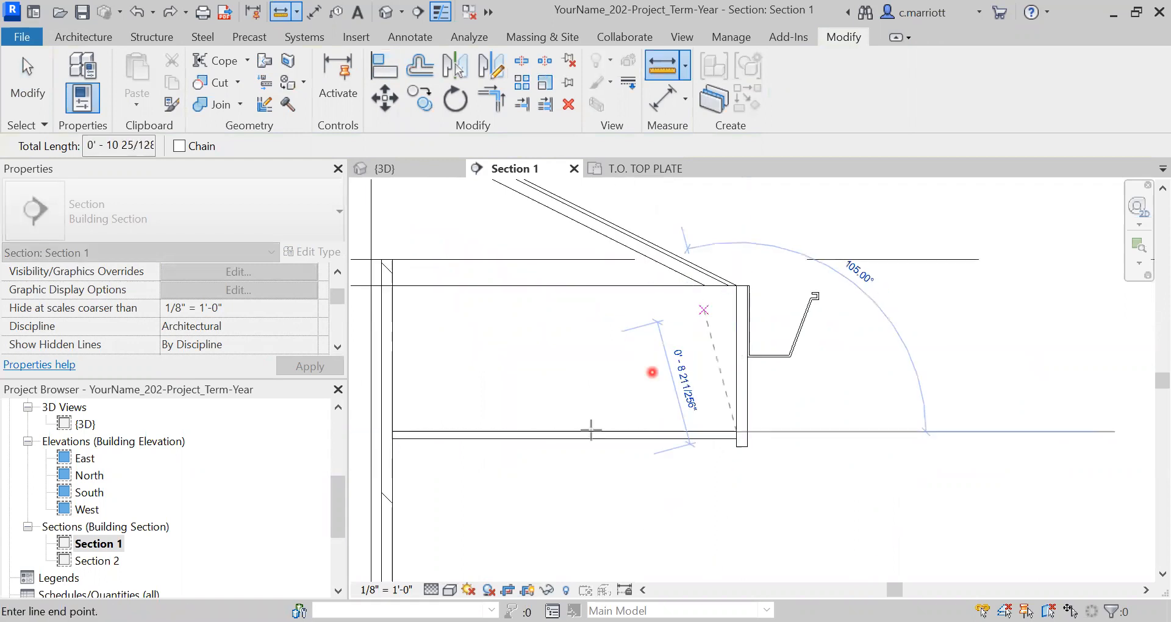
{"action": "key", "text": "Escape"}
{"action": "key", "text": "Escape"}
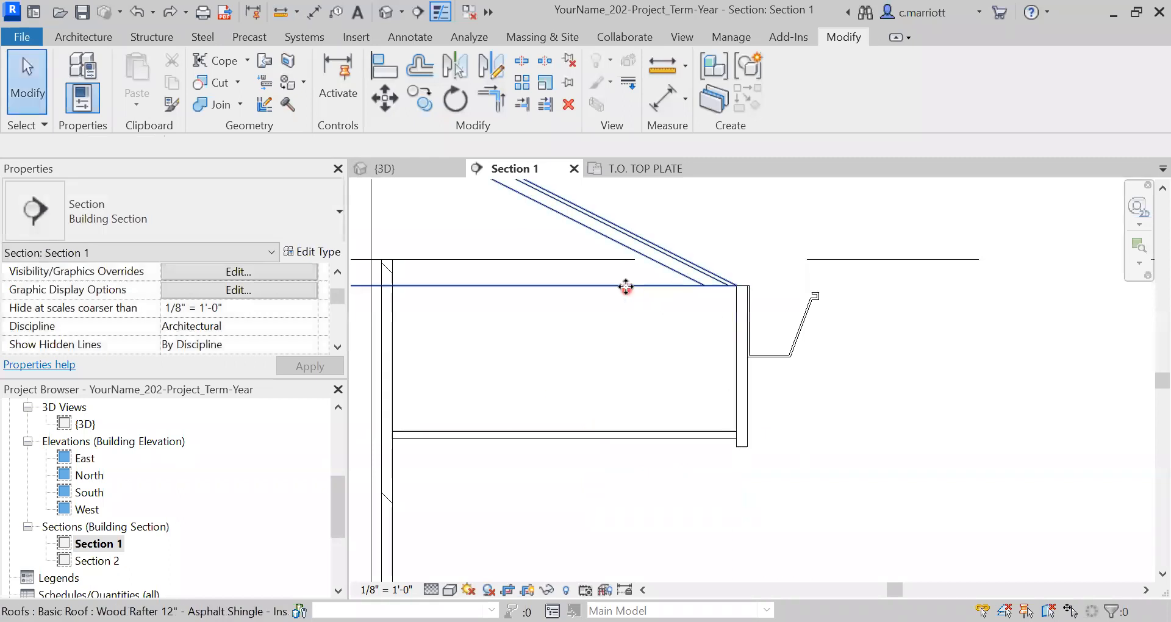
Try to set the Wood Rafter 12" roof's Fascia Depth to -1'10.25".
{"action": "left_click", "coordinate": [627, 286]}
{"action": "left_click", "coordinate": [190, 326]}
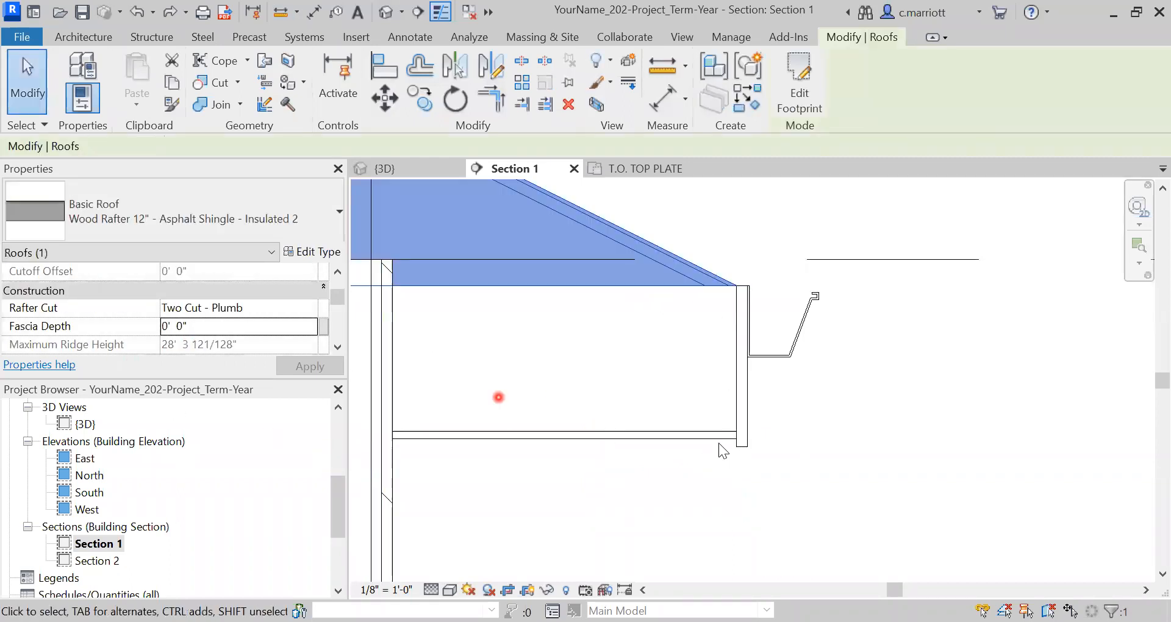
{"action": "left_click", "coordinate": [229, 328]}
{"action": "type", "text": "-1'10.25"}
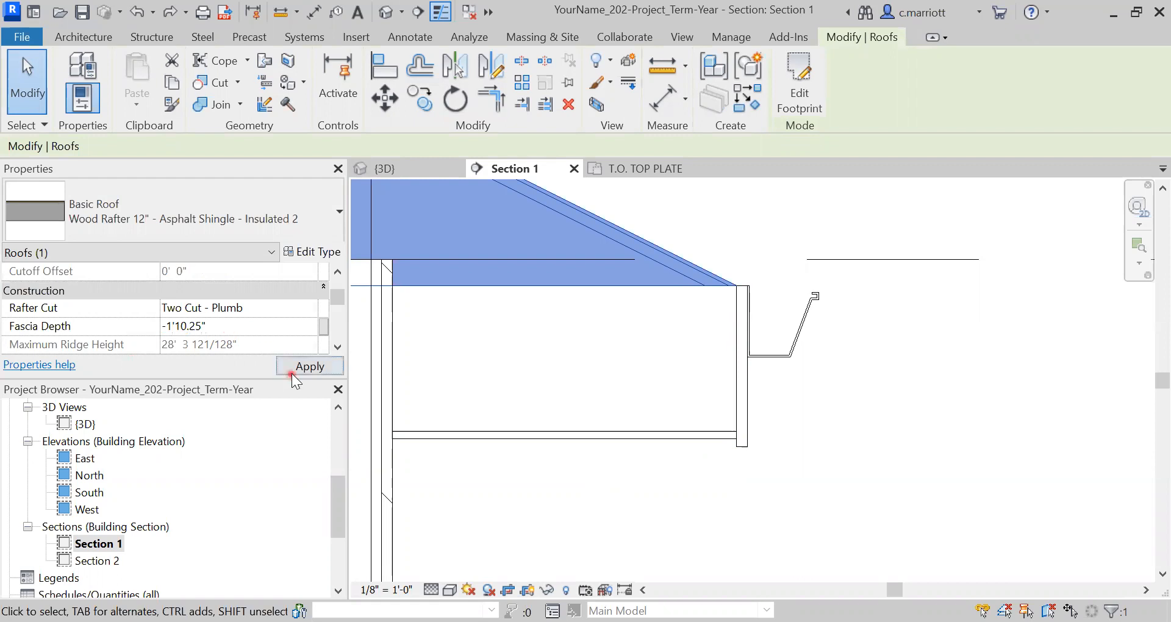
{"action": "left_click", "coordinate": [293, 368]}
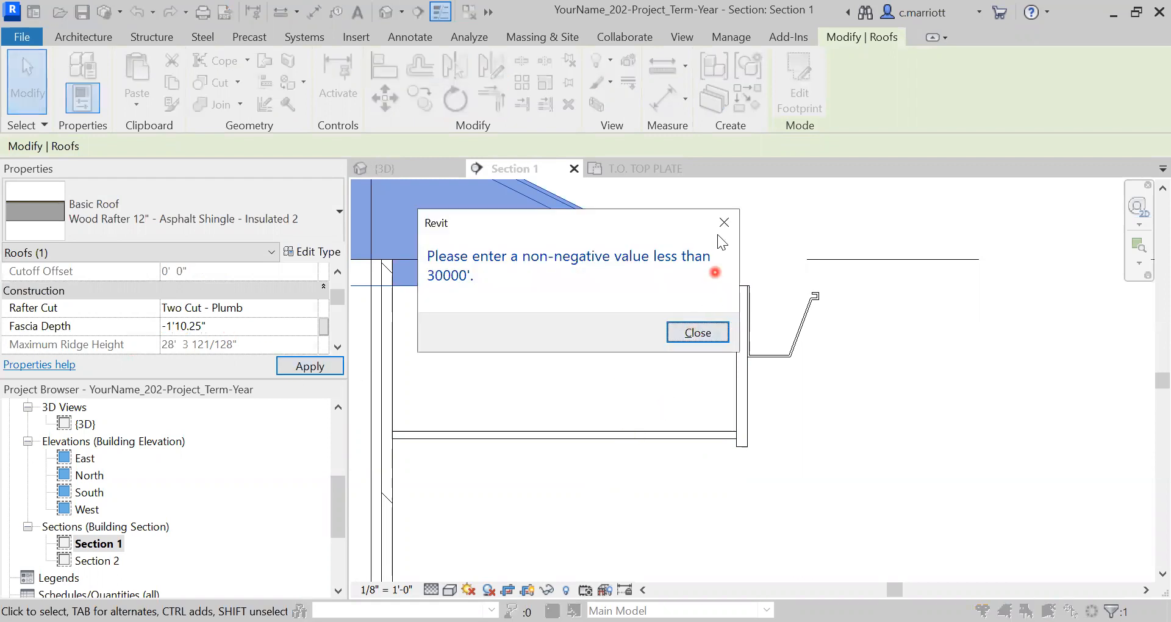
{"action": "left_click", "coordinate": [723, 219]}
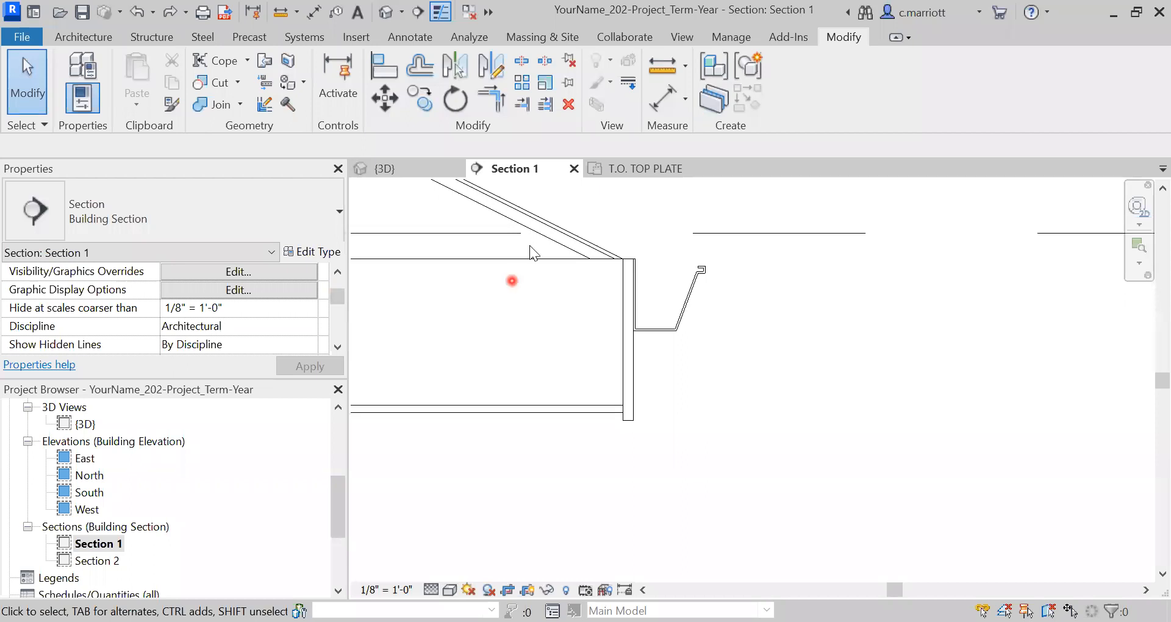
Set the Wood Rafter 12" roof's Fascia Depth to 10 1/8".
{"action": "left_click", "coordinate": [543, 228]}
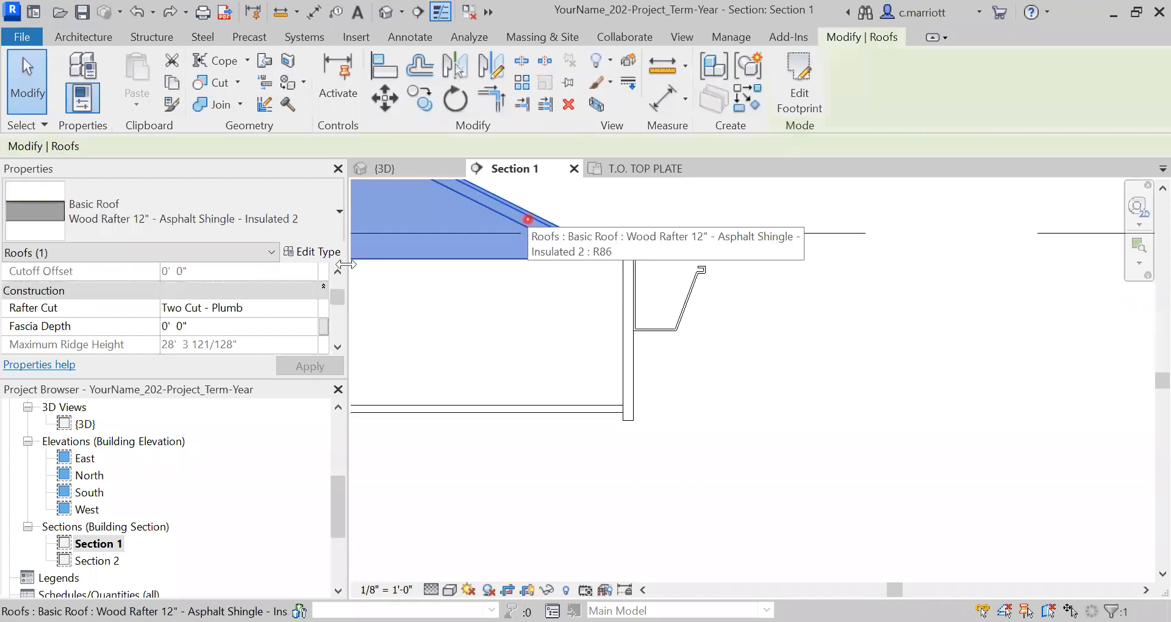
{"action": "left_click", "coordinate": [177, 326]}
{"action": "double_click", "coordinate": [177, 327]}
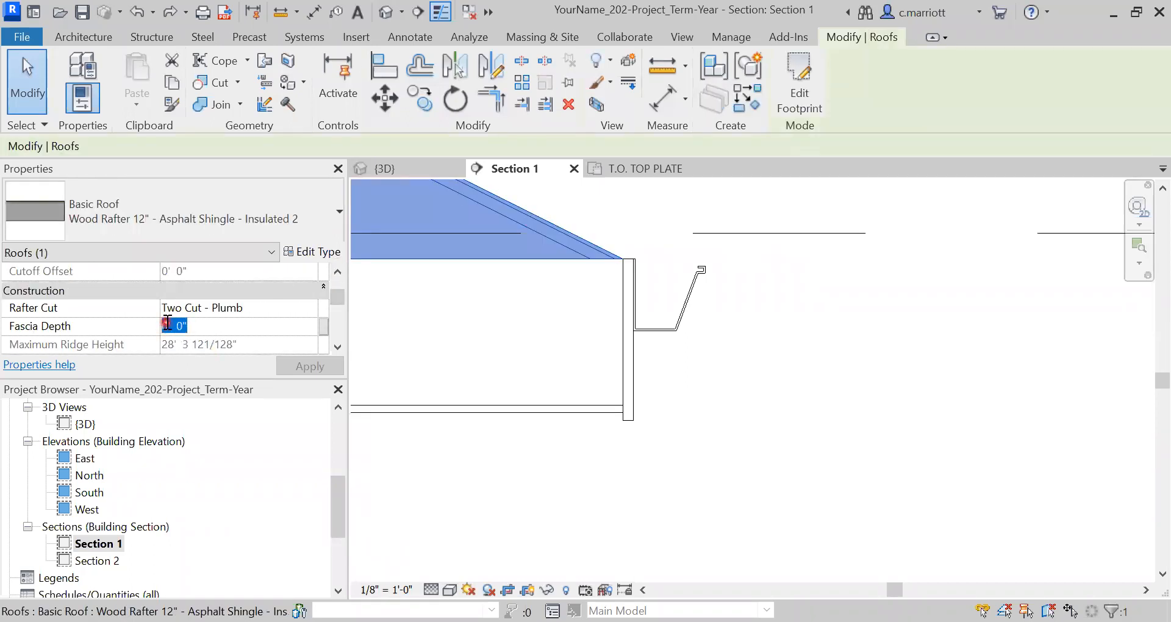
{"action": "type", "text": "10"}
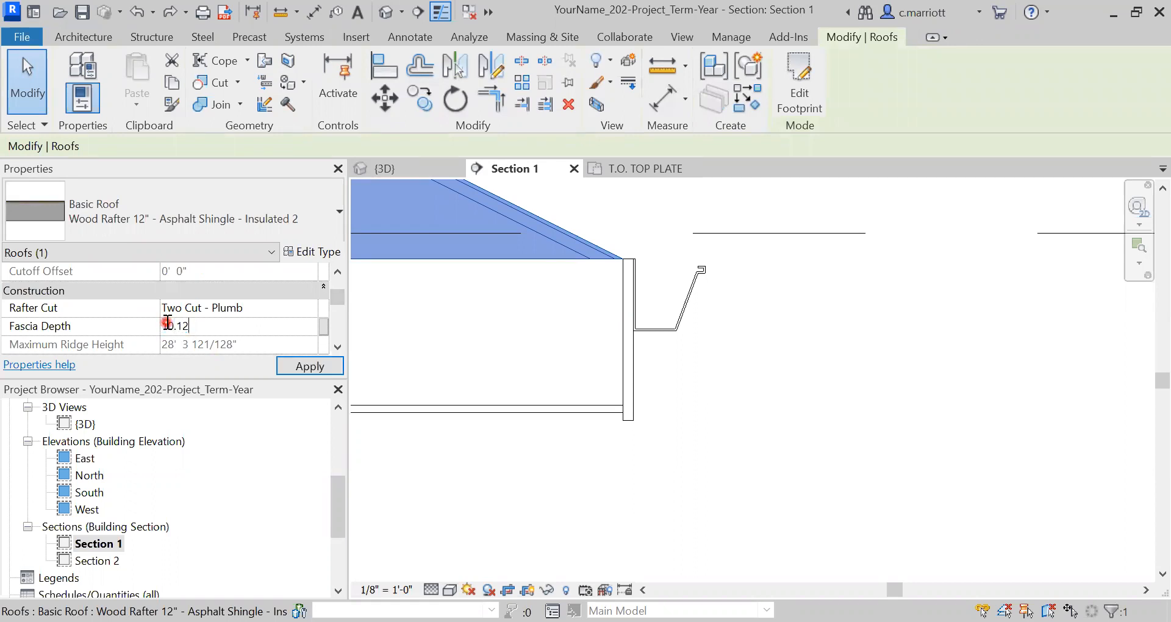
{"action": "left_click", "coordinate": [301, 367]}
{"action": "scroll", "coordinate": [601, 436], "scroll_direction": "up", "scroll_amount": 2}
{"action": "scroll", "coordinate": [601, 435], "scroll_direction": "down", "scroll_amount": 2}
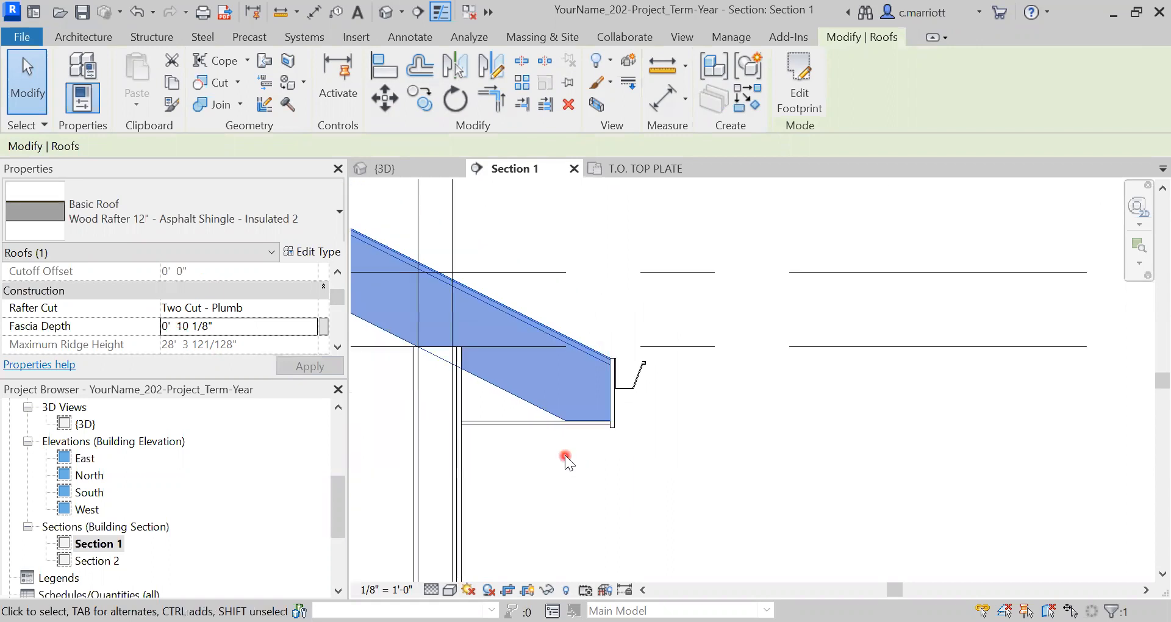
{"action": "scroll", "coordinate": [598, 436], "scroll_direction": "up", "scroll_amount": 2}
{"action": "left_click", "coordinate": [502, 455]}
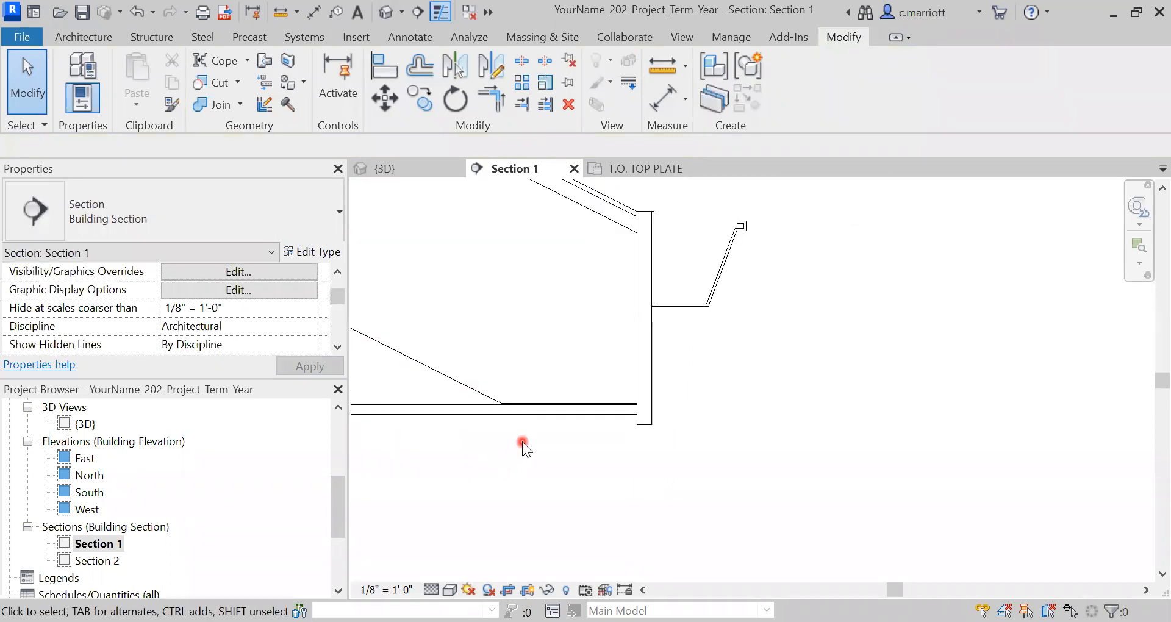
Try to align the soffit's top face with the horizontal underside of the rafter cut, and undo the alignment.
{"action": "scroll", "coordinate": [537, 414], "scroll_direction": "up", "scroll_amount": 2}
{"action": "middle_click_drag", "start_coordinate": [544, 393], "coordinate": [742, 417]}
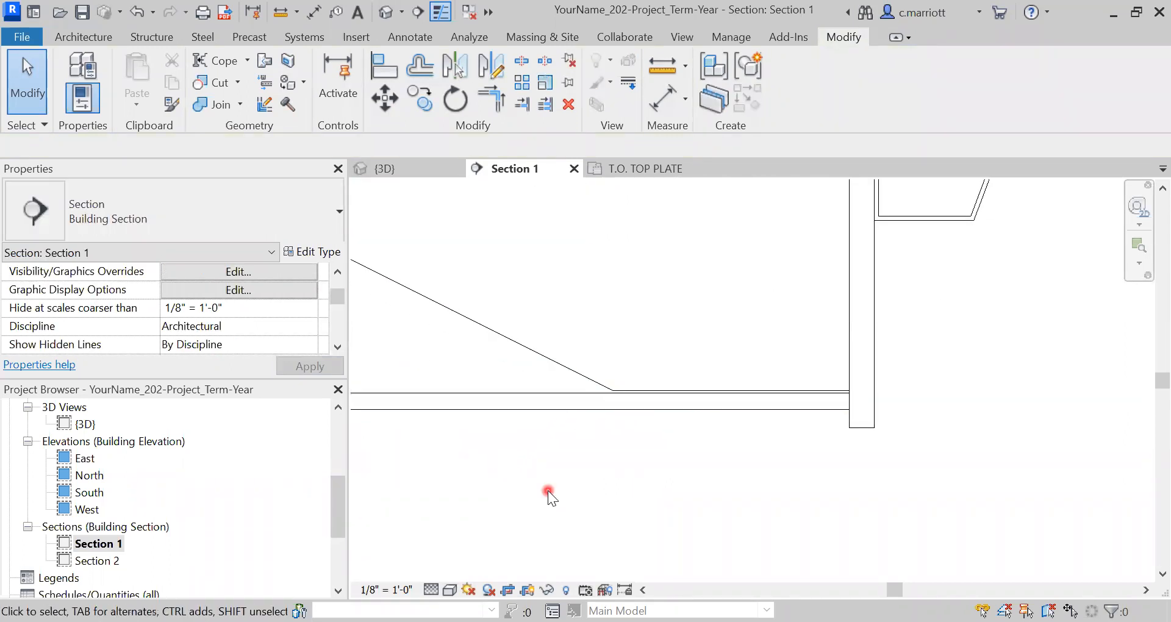
{"action": "left_click", "coordinate": [383, 72]}
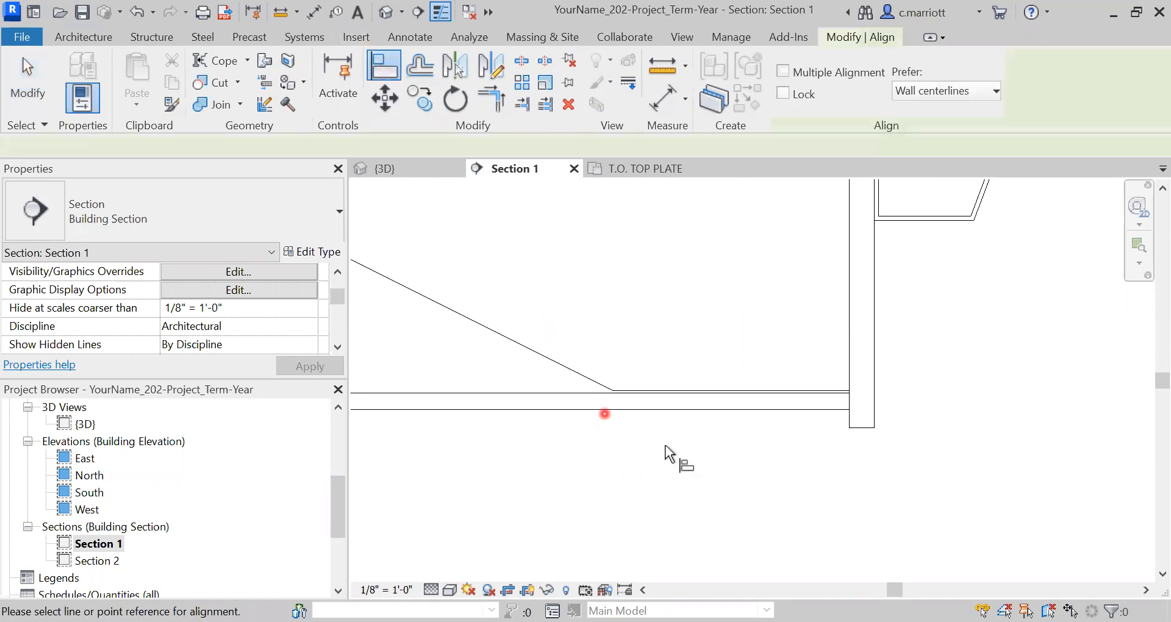
{"action": "scroll", "coordinate": [713, 394], "scroll_direction": "up", "scroll_amount": 1}
{"action": "left_click", "coordinate": [717, 389]}
{"action": "left_click", "coordinate": [701, 395]}
{"action": "key", "text": "Escape"}
{"action": "key", "text": "Escape"}
{"action": "key", "text": "ctrl+z"}
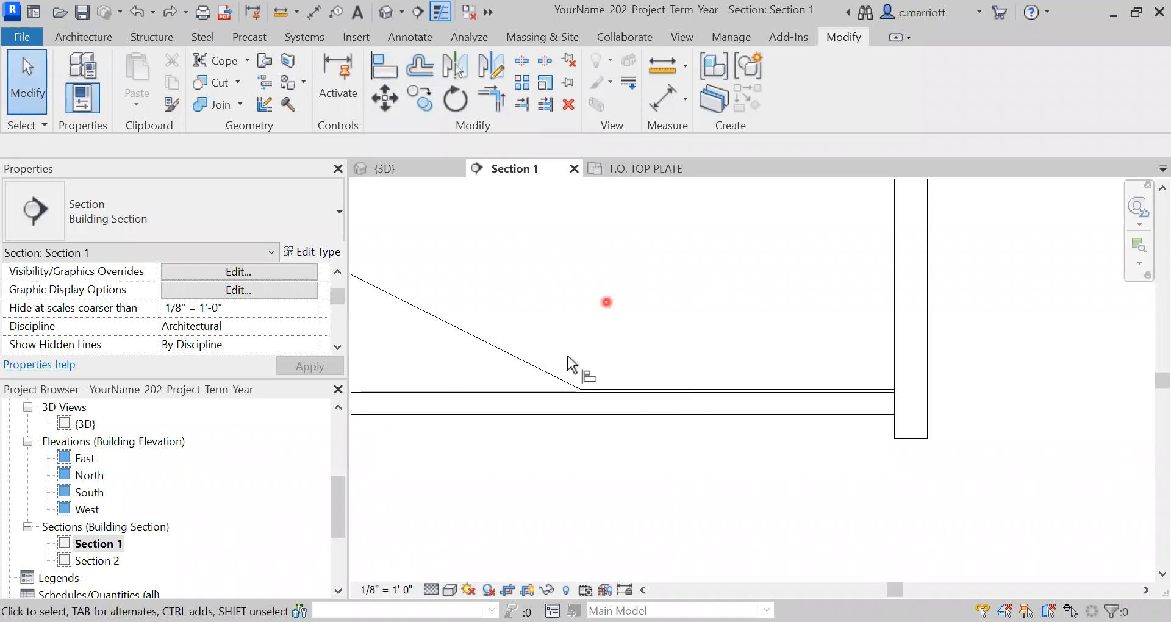
Align the soffit's top face with the horizontal underside of the rafter cut.
{"action": "key", "text": "a"}
{"action": "key", "text": "l"}
{"action": "left_click", "coordinate": [634, 389]}
{"action": "left_click", "coordinate": [620, 391]}
{"action": "key", "text": "Escape"}
Examine how rafter cut, soffit, fascia and gutter meet at the eaves on both sides of the building section.
{"action": "scroll", "coordinate": [656, 421], "scroll_direction": "down", "scroll_amount": 1}
{"action": "scroll", "coordinate": [656, 421], "scroll_direction": "down", "scroll_amount": 4}
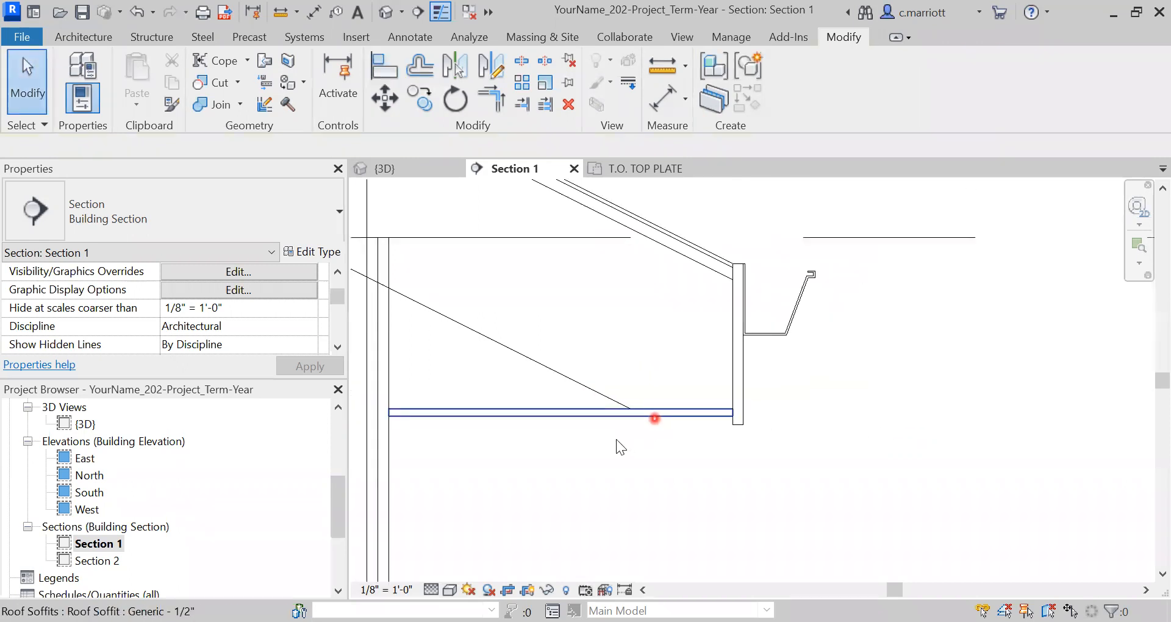
{"action": "middle_click_drag", "start_coordinate": [573, 440], "coordinate": [823, 458]}
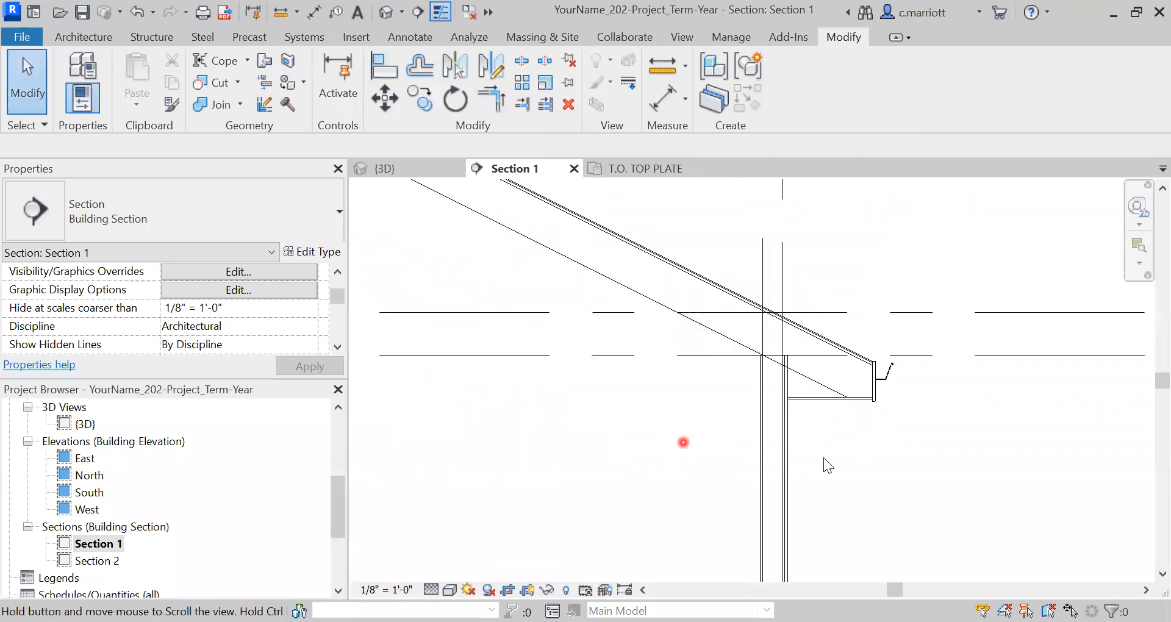
{"action": "scroll", "coordinate": [682, 420], "scroll_direction": "down", "scroll_amount": 2}
{"action": "middle_click_drag", "start_coordinate": [665, 434], "coordinate": [1124, 374]}
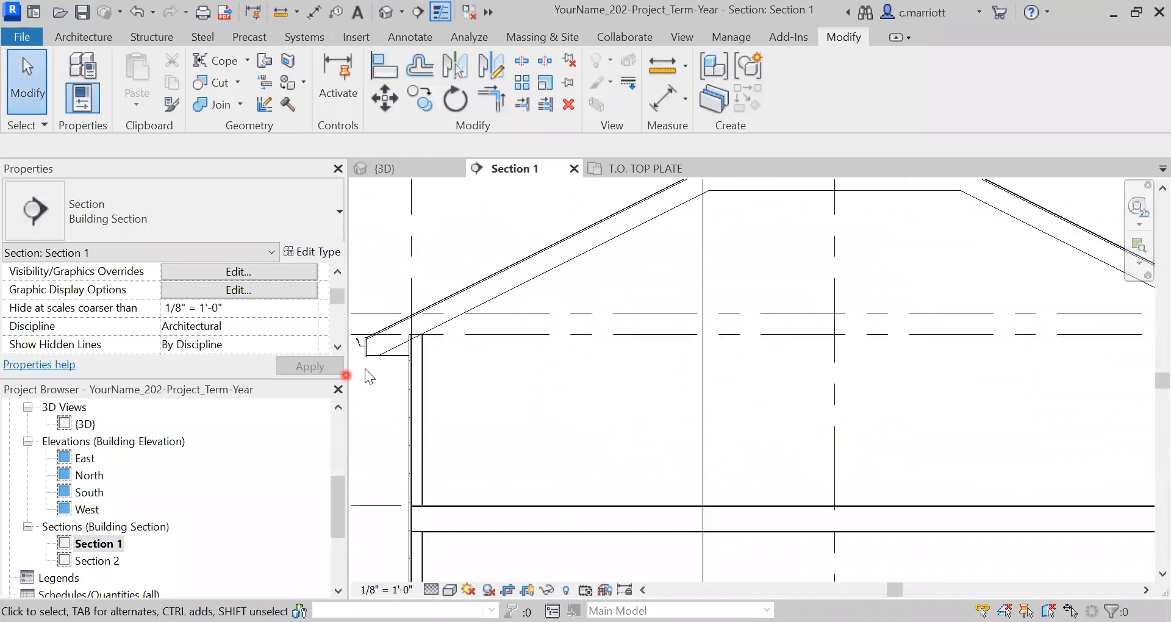
{"action": "scroll", "coordinate": [381, 376], "scroll_direction": "up", "scroll_amount": 2}
{"action": "middle_click_drag", "start_coordinate": [400, 377], "coordinate": [609, 434]}
{"action": "scroll", "coordinate": [693, 310], "scroll_direction": "up", "scroll_amount": 1}
{"action": "scroll", "coordinate": [766, 341], "scroll_direction": "up", "scroll_amount": 2}
{"action": "scroll", "coordinate": [559, 412], "scroll_direction": "down", "scroll_amount": 3}
{"action": "scroll", "coordinate": [553, 420], "scroll_direction": "down", "scroll_amount": 2}
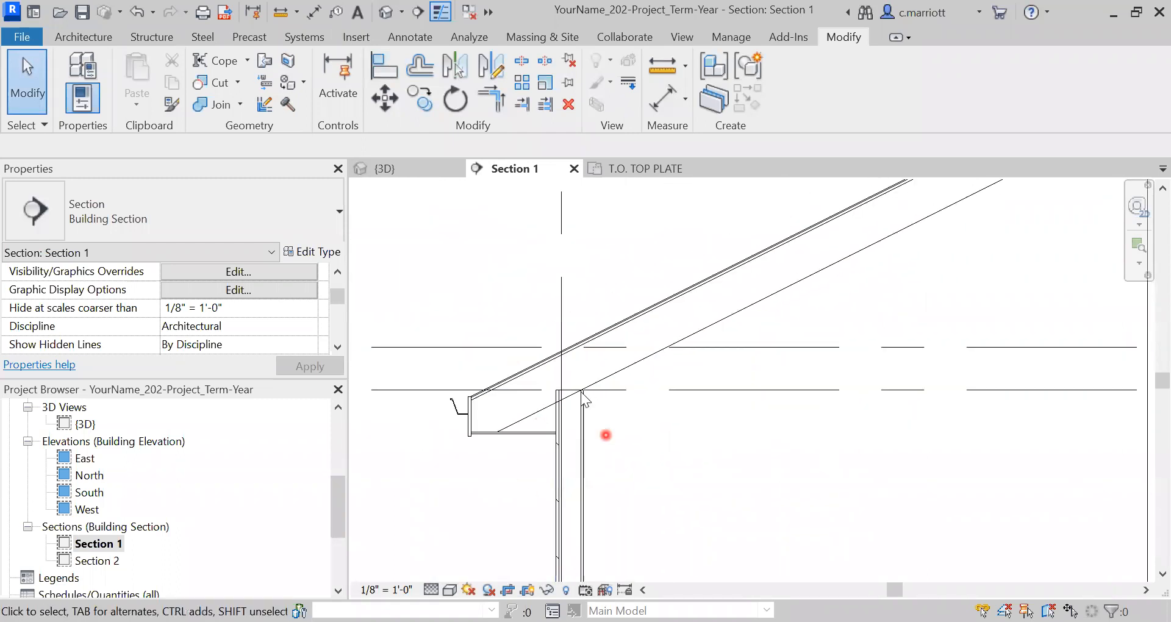
{"action": "scroll", "coordinate": [649, 438], "scroll_direction": "down", "scroll_amount": 4}
{"action": "middle_click_drag", "start_coordinate": [714, 484], "coordinate": [590, 413]}
{"action": "middle_click_drag", "start_coordinate": [757, 439], "coordinate": [709, 350]}
Open the {3D} view and examine the whole building with its finished roof and eaves.
{"action": "double_click", "coordinate": [85, 424]}
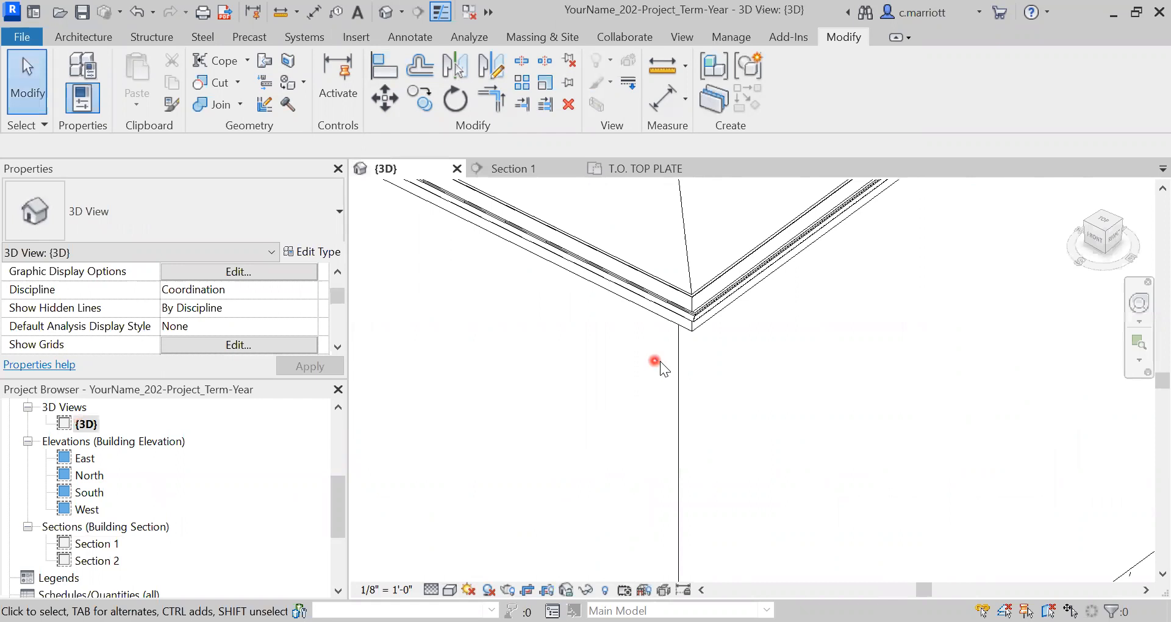
{"action": "scroll", "coordinate": [660, 366], "scroll_direction": "down", "scroll_amount": 6}
{"action": "middle_click_drag", "start_coordinate": [596, 496], "coordinate": [634, 556]}
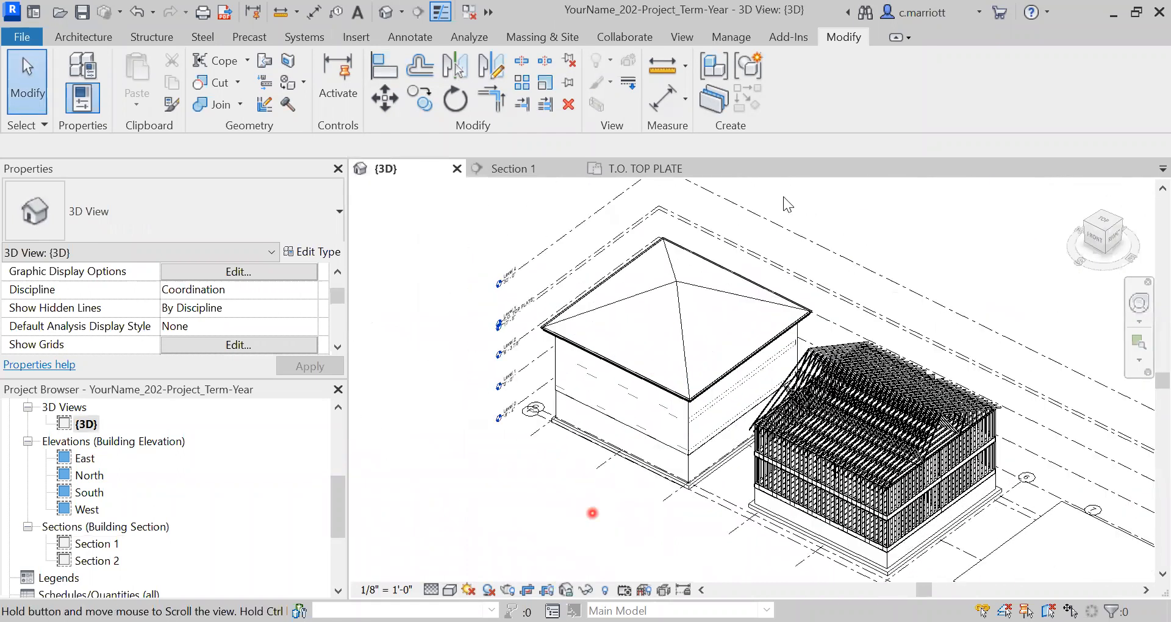